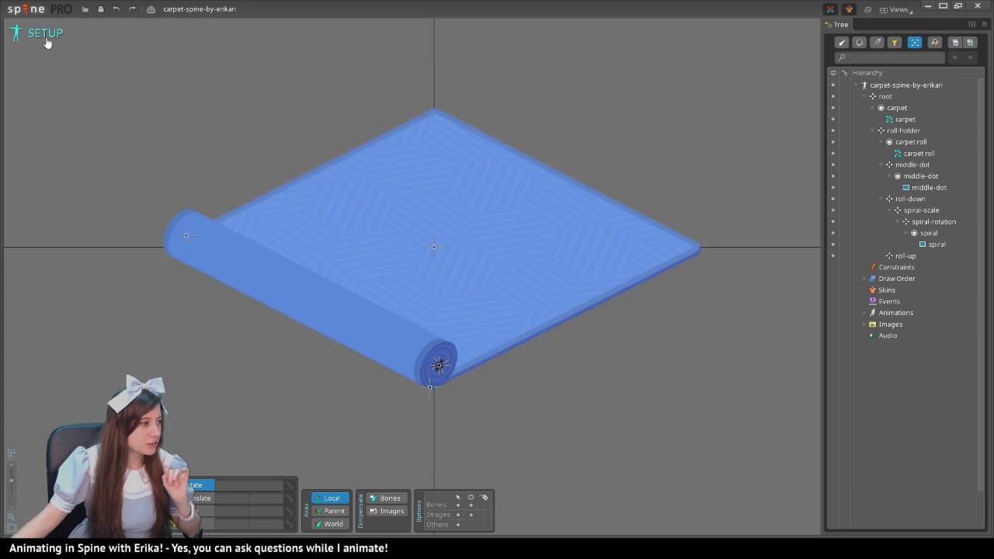
Step: Switch to Animate mode and play the carpet unrolling animation, pausing once and resuming
key(Tab)
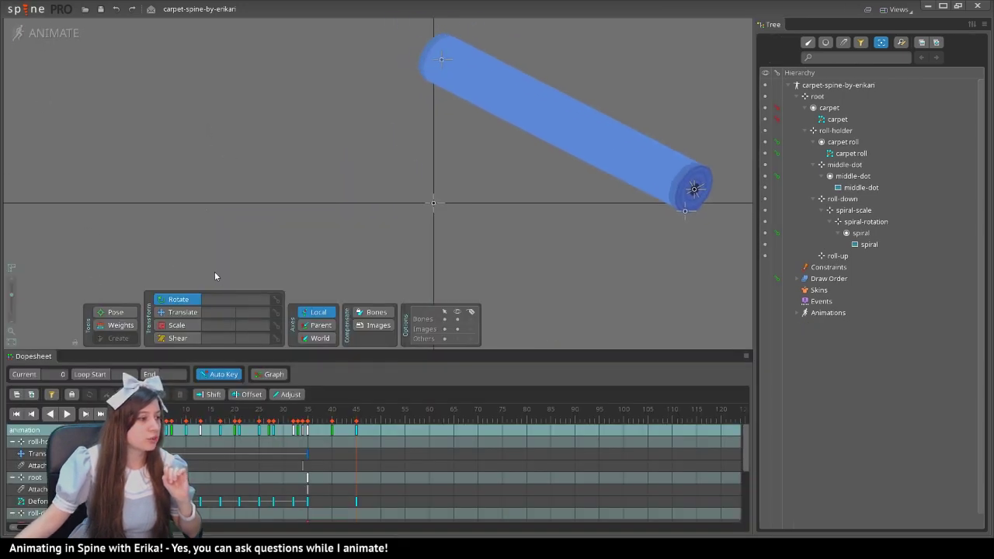
click(66, 414)
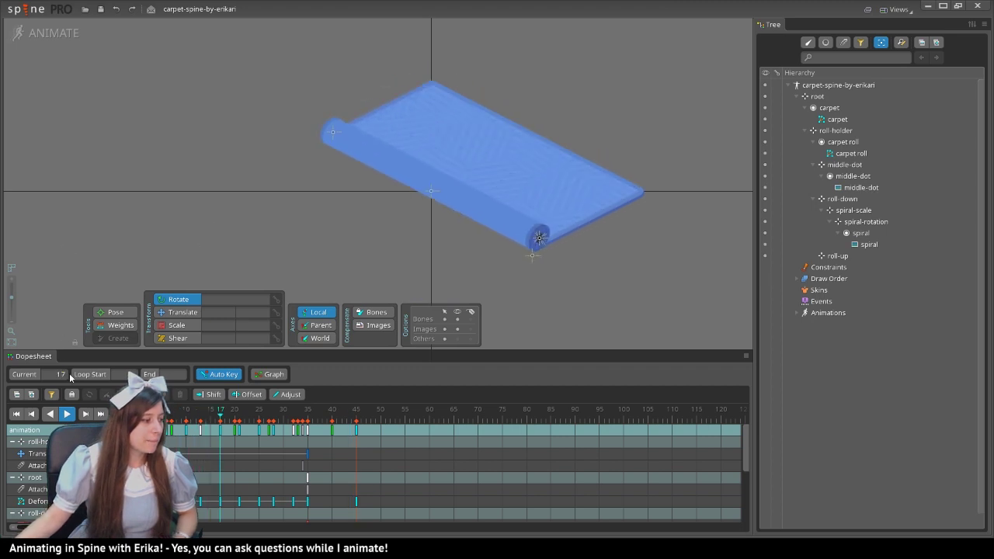
click(67, 414)
click(66, 414)
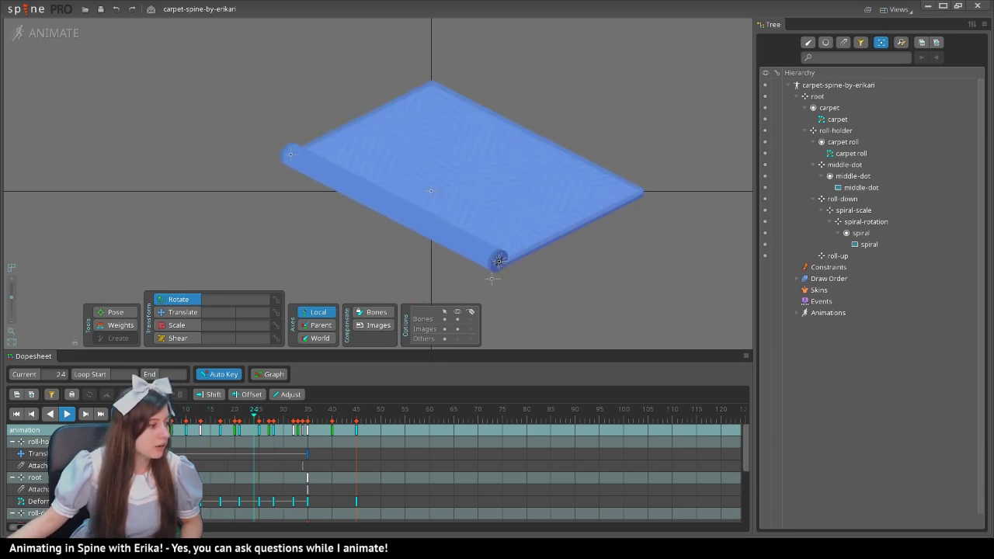
Step: Open the images folder, select carpet roll.png, then minimise Spine and Explorer to the owl desktop
drag(963, 8, 441, 74)
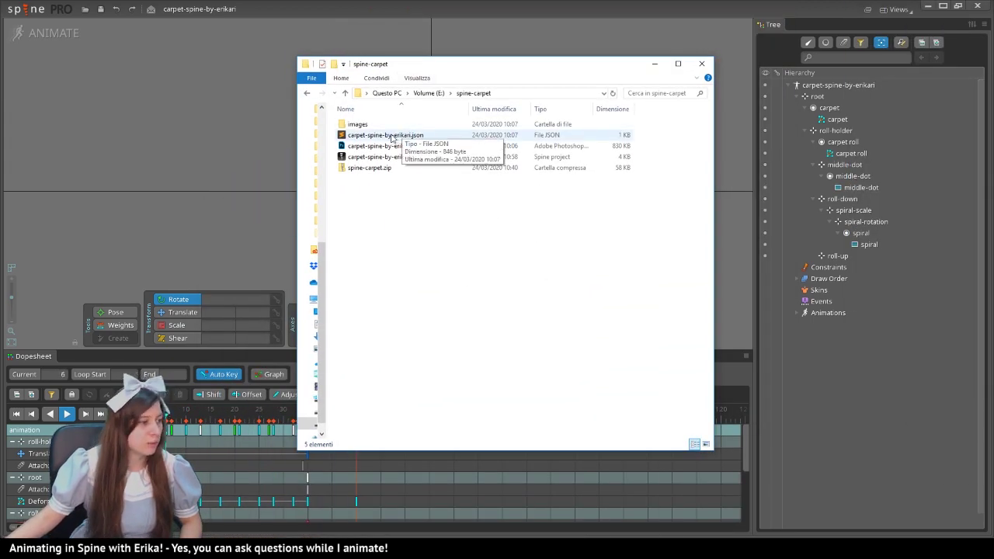
double_click(359, 125)
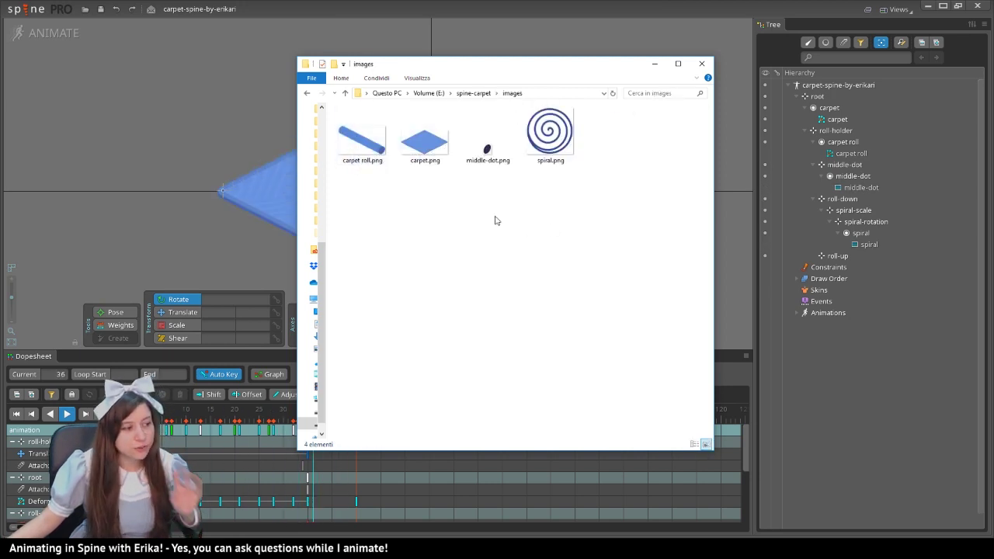
click(376, 159)
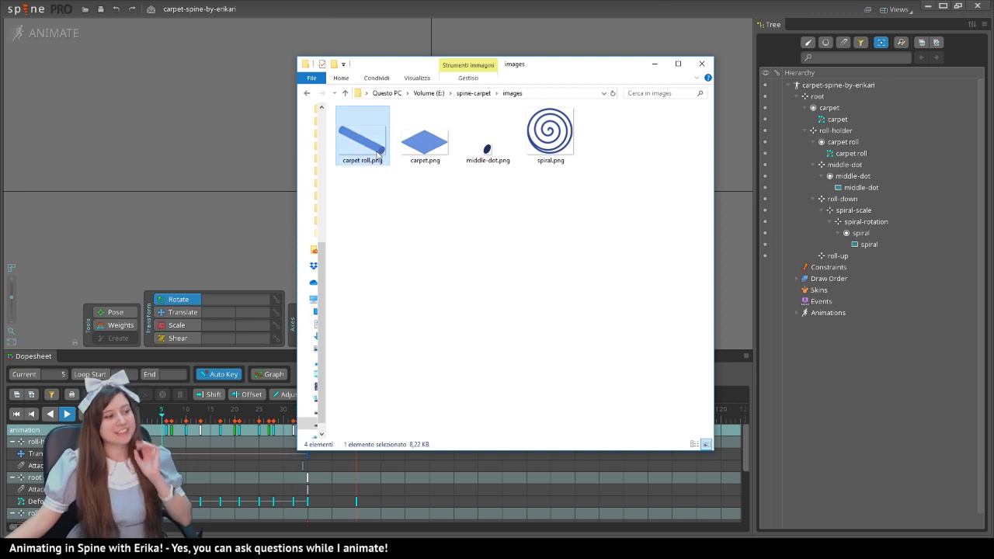
drag(405, 72, 282, 114)
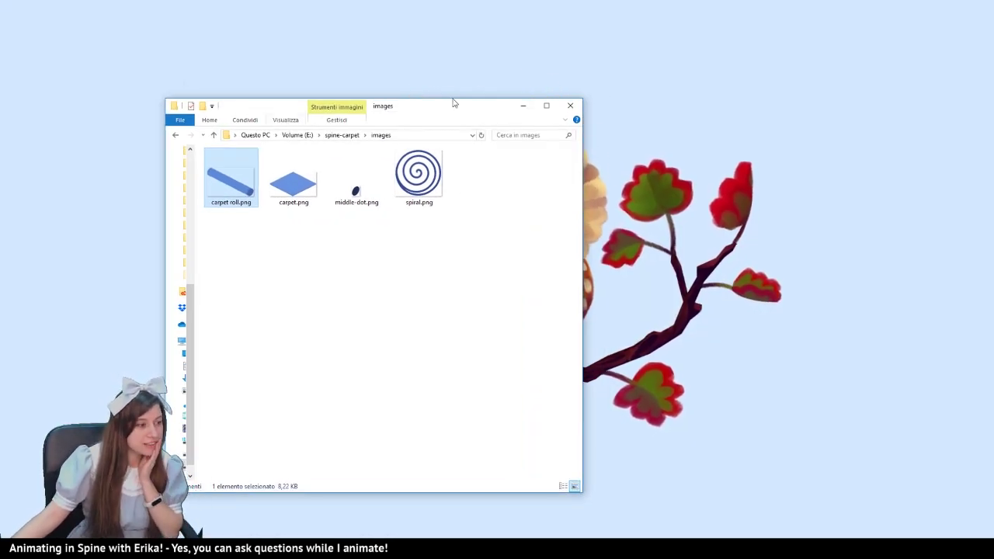
click(525, 106)
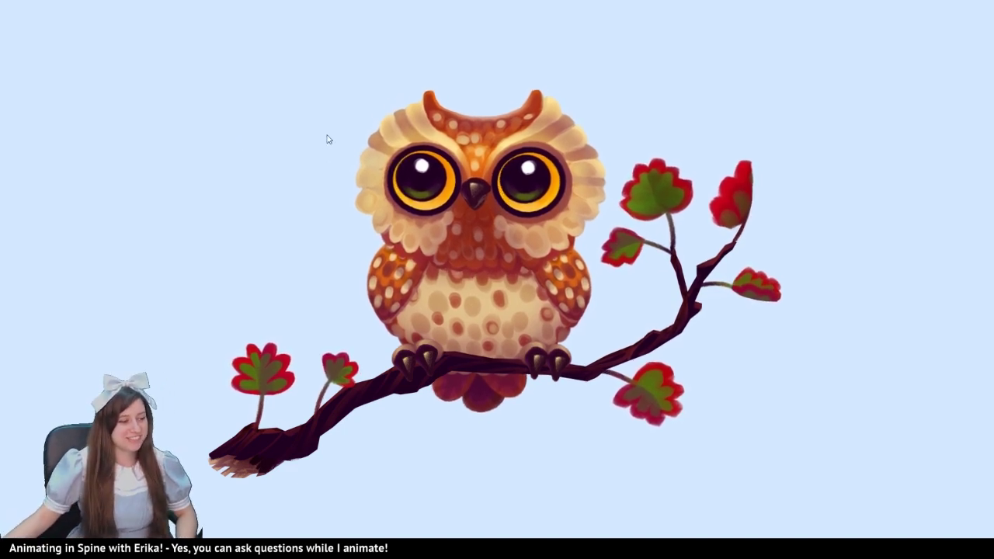
Step: Step through carpet roll.png, carpet.png, middle-dot.png and spiral.png in Photo Viewer
key(super+d)
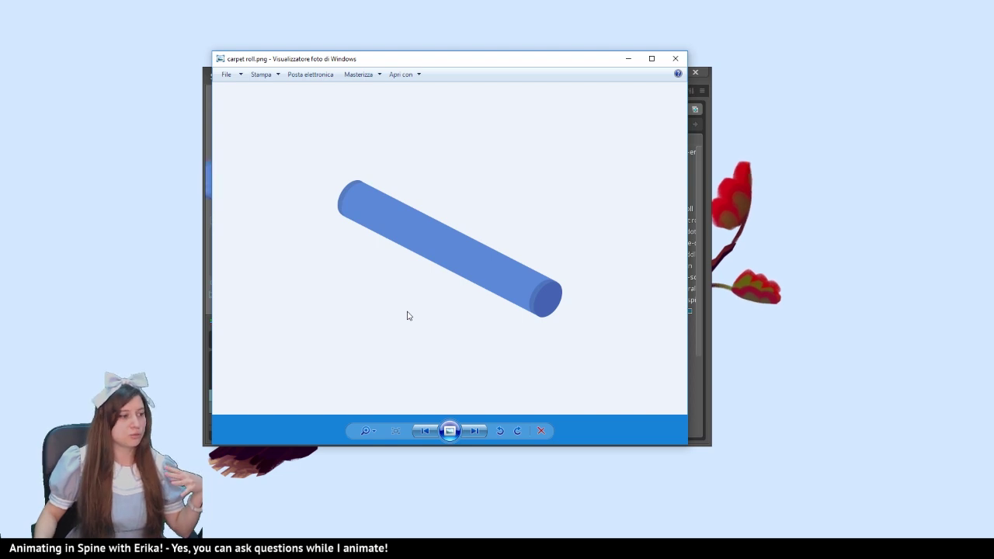
key(Left)
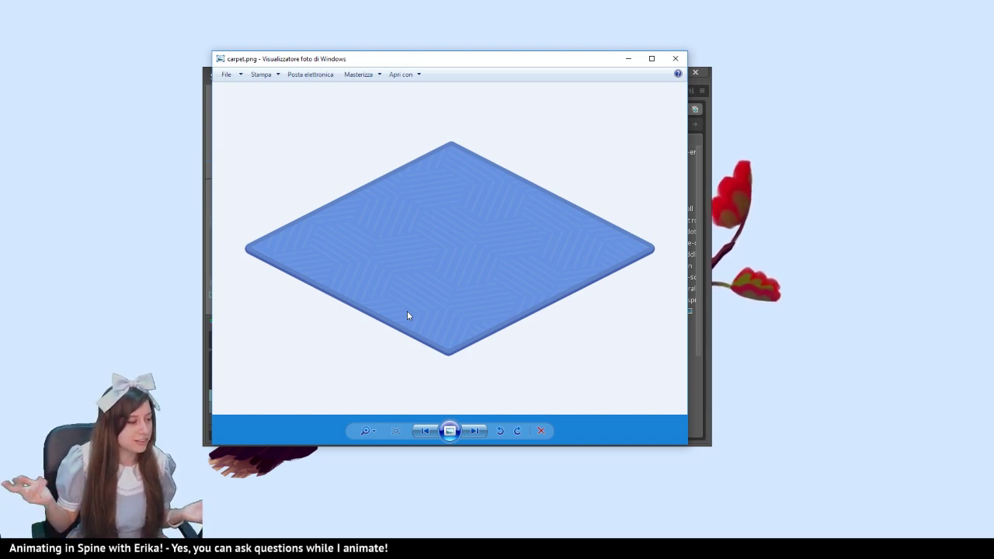
key(Left)
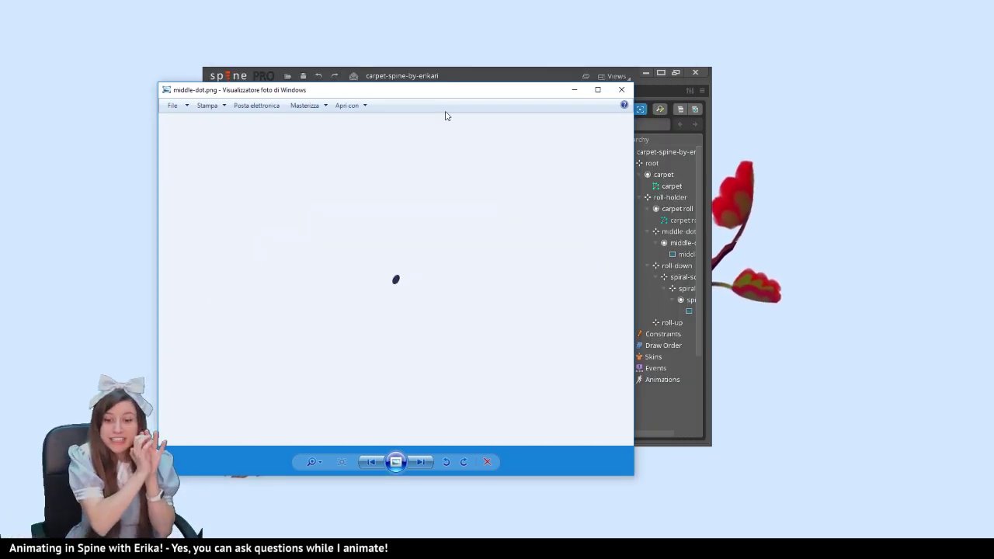
drag(424, 94, 358, 480)
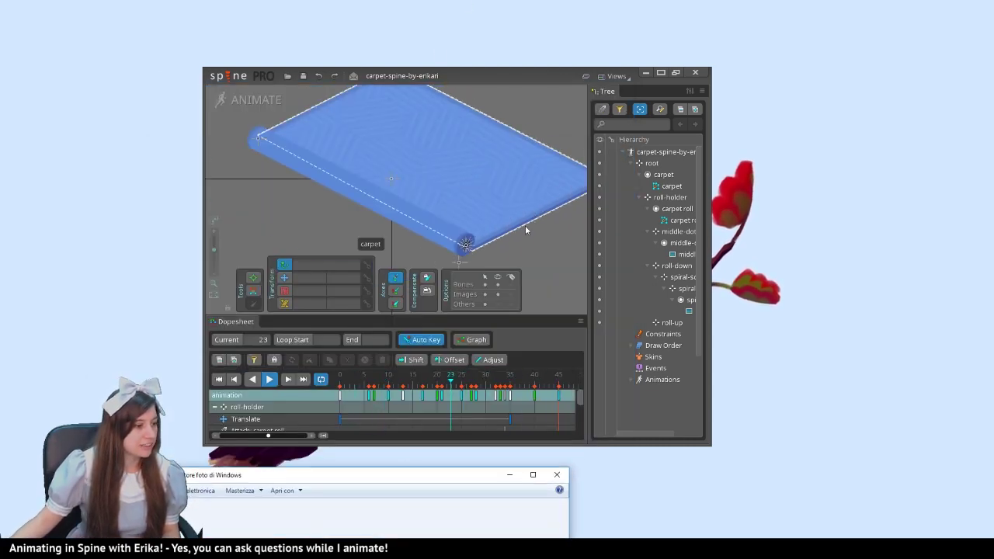
drag(427, 471, 557, 64)
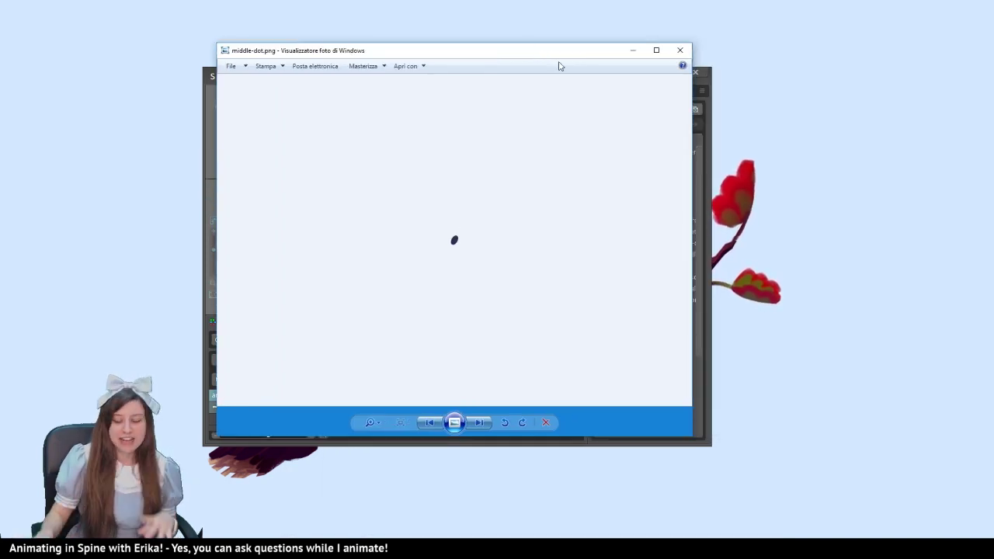
key(Right)
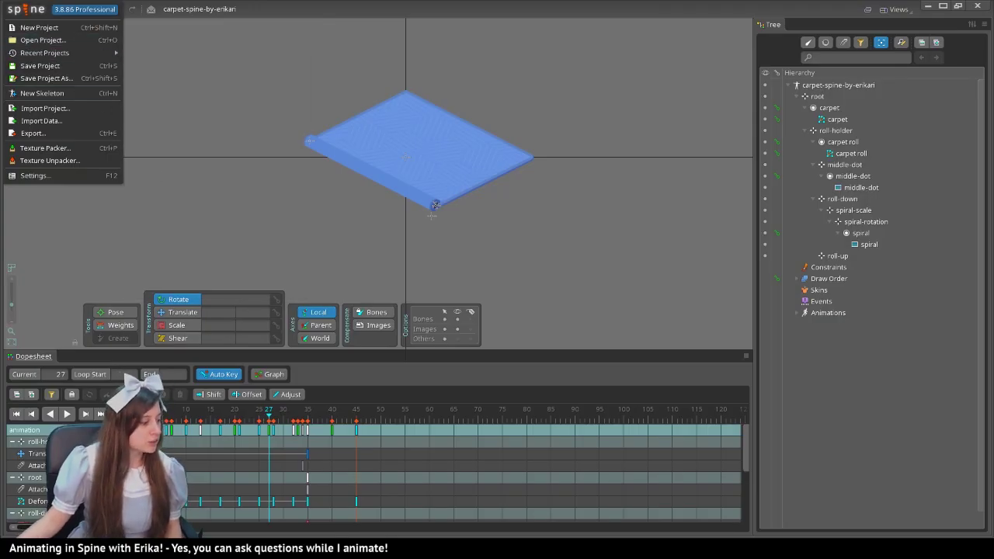
Step: Import carpet-spine-by-erikari.json from the spine-carpet folder into Spine as a new project
key(alt+Tab)
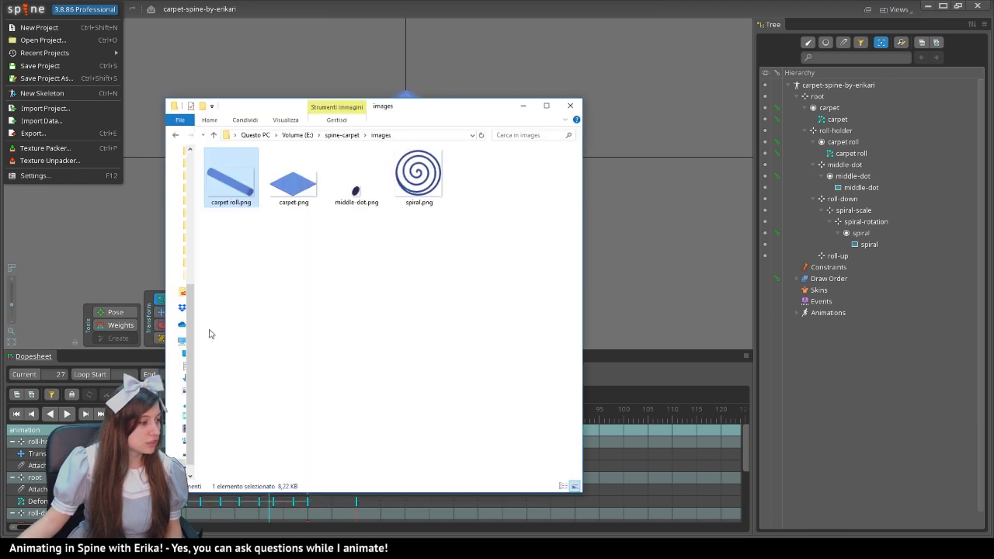
click(337, 137)
click(254, 177)
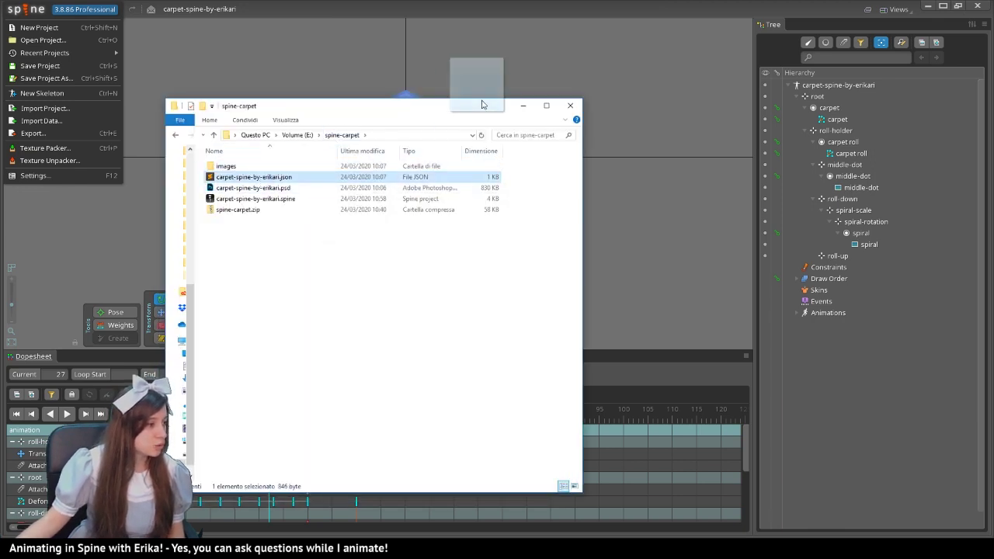
drag(490, 87, 490, 75)
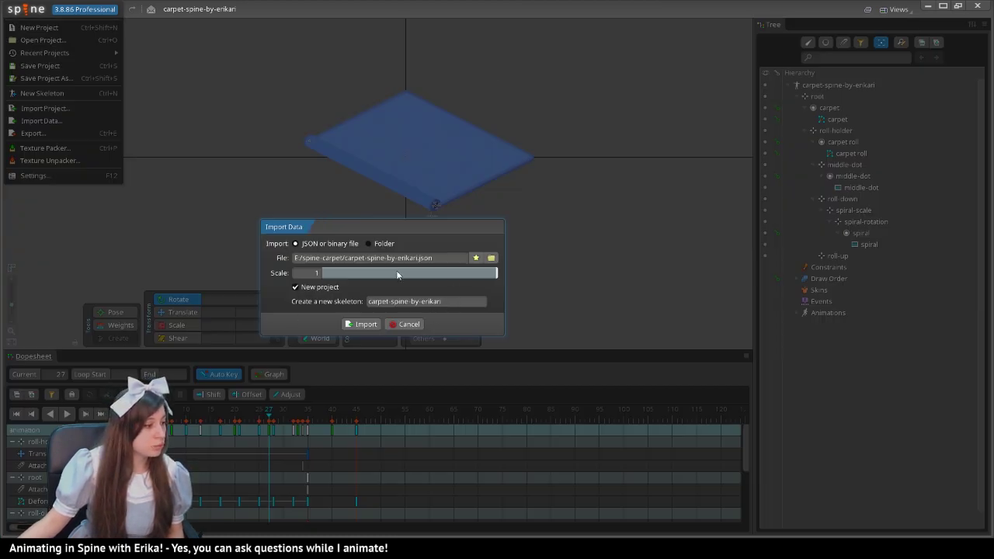
click(358, 331)
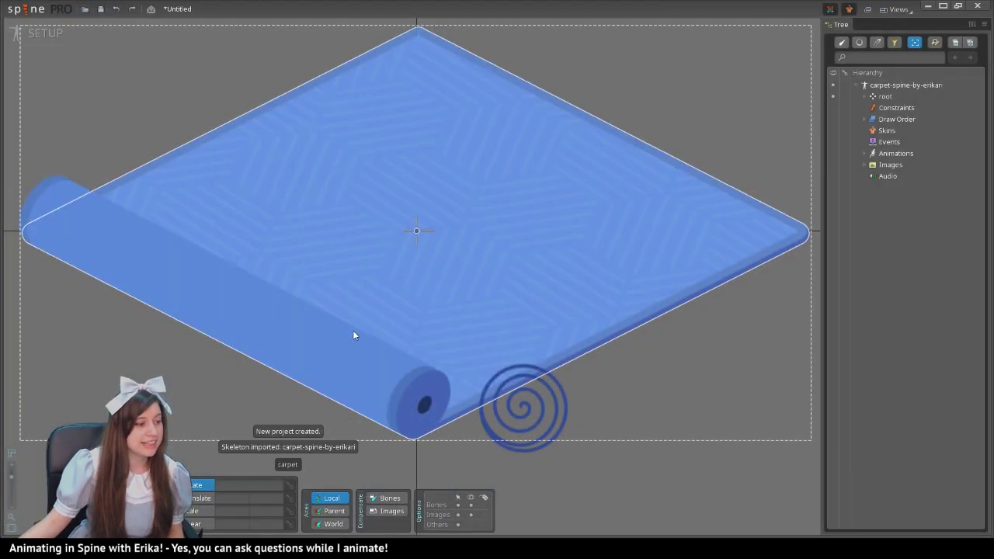
Step: Convert the carpet attachment into a mesh and start editing its 4-vertex mesh
scroll(637, 151, down, 1)
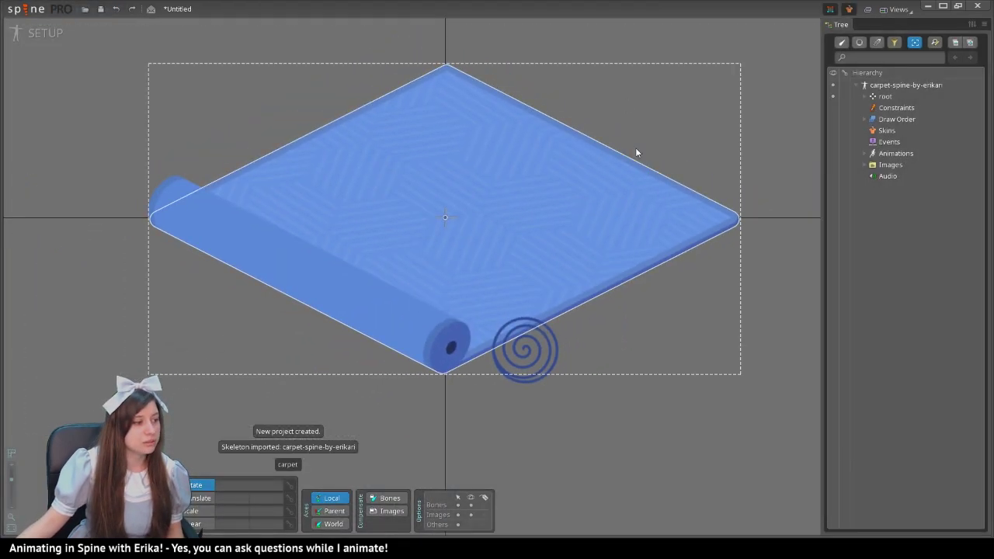
click(525, 351)
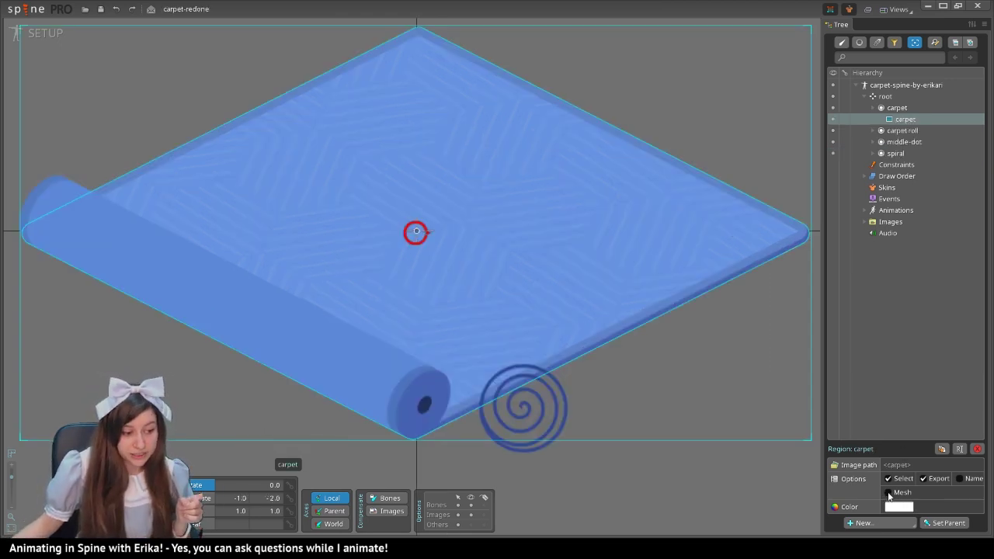
click(888, 494)
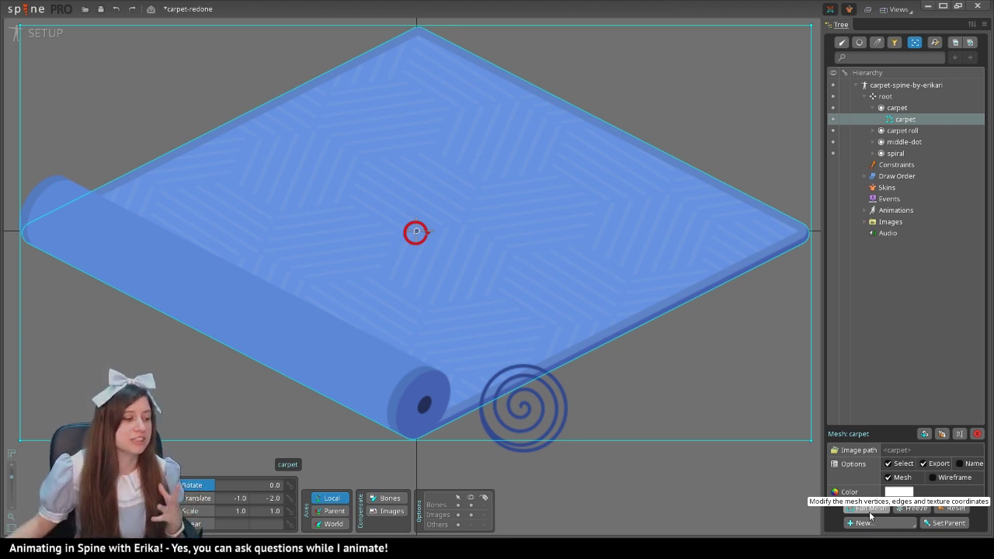
click(854, 509)
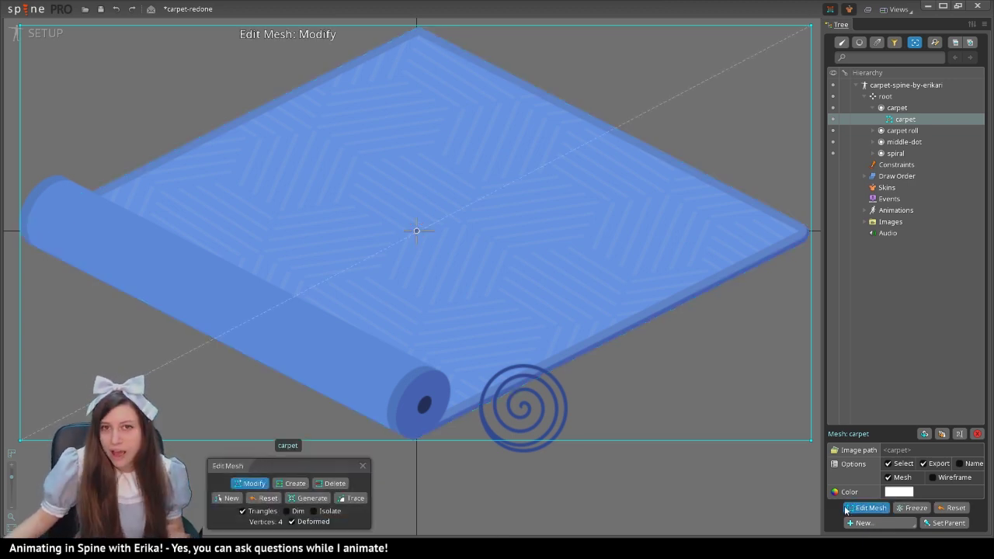
Step: Discard the auto-trace and draw a new 8-vertex hull around the rug's corners and thickness edge
click(351, 498)
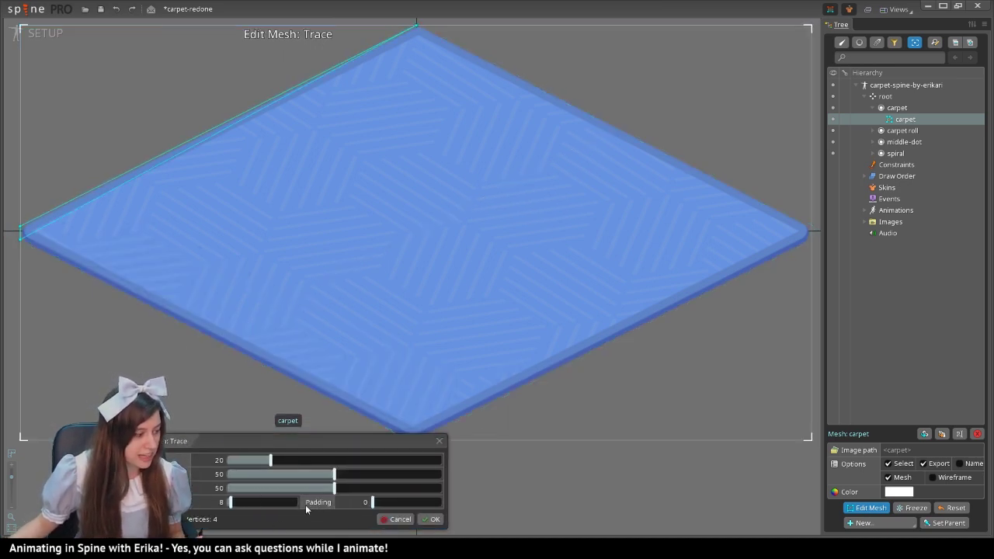
key(Escape)
click(231, 498)
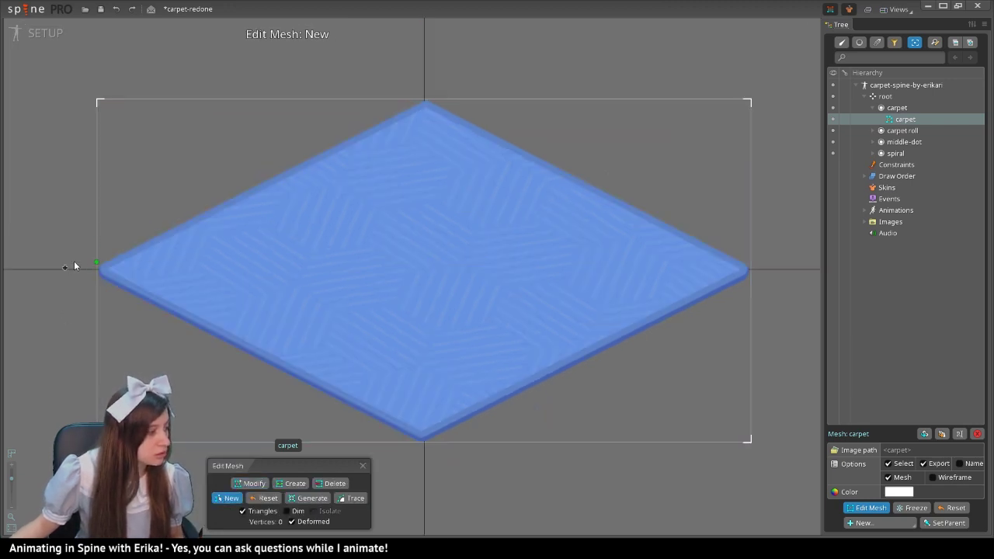
click(96, 262)
click(425, 99)
click(750, 266)
click(748, 280)
click(423, 441)
click(412, 442)
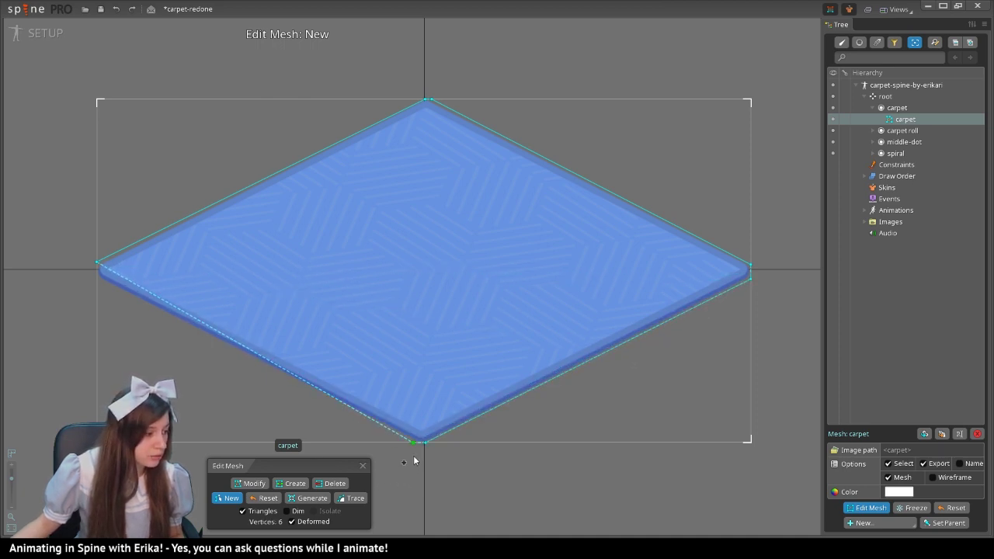
click(169, 406)
drag(168, 406, 83, 275)
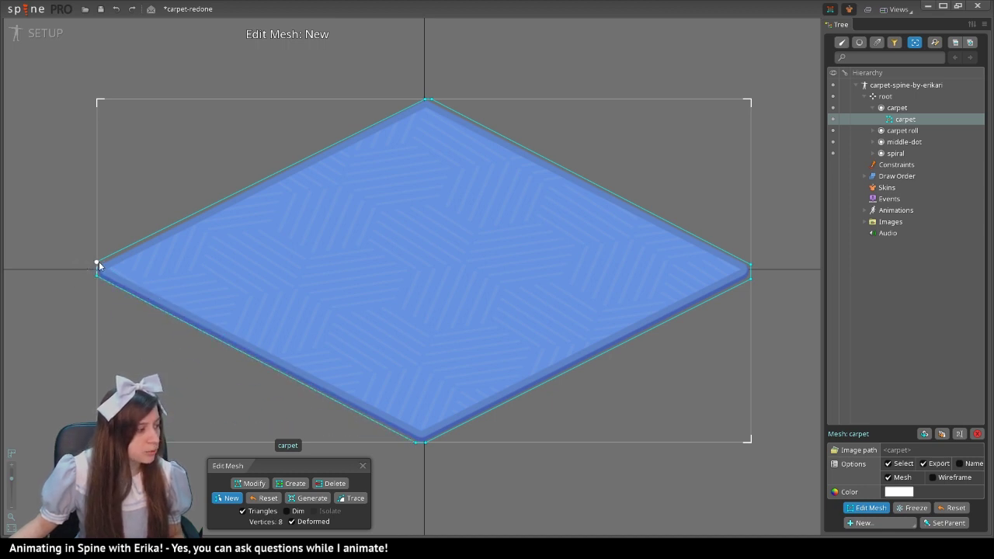
click(98, 263)
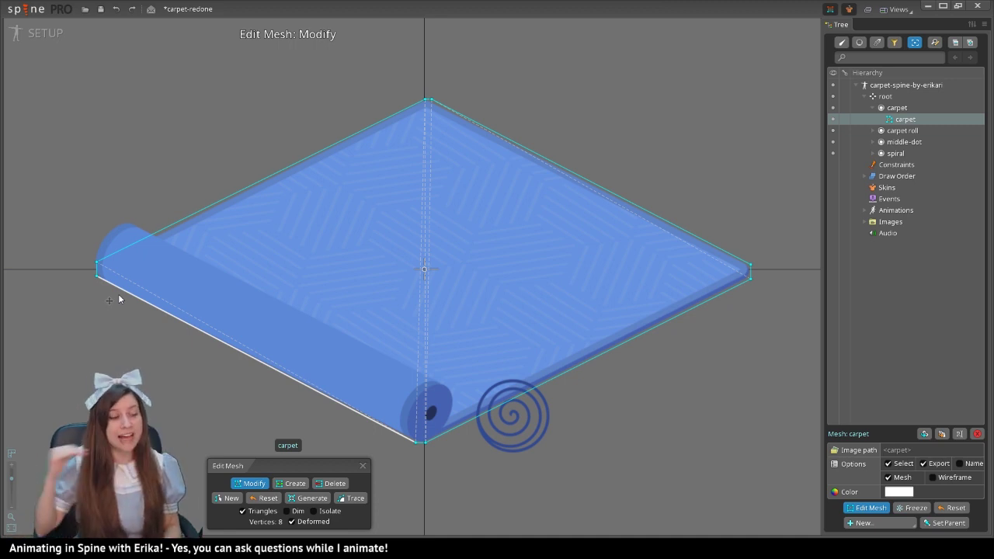
Step: Add three parallel edges across the rug's width, reaching 18 vertices, and close Edit Mesh
click(285, 483)
click(132, 253)
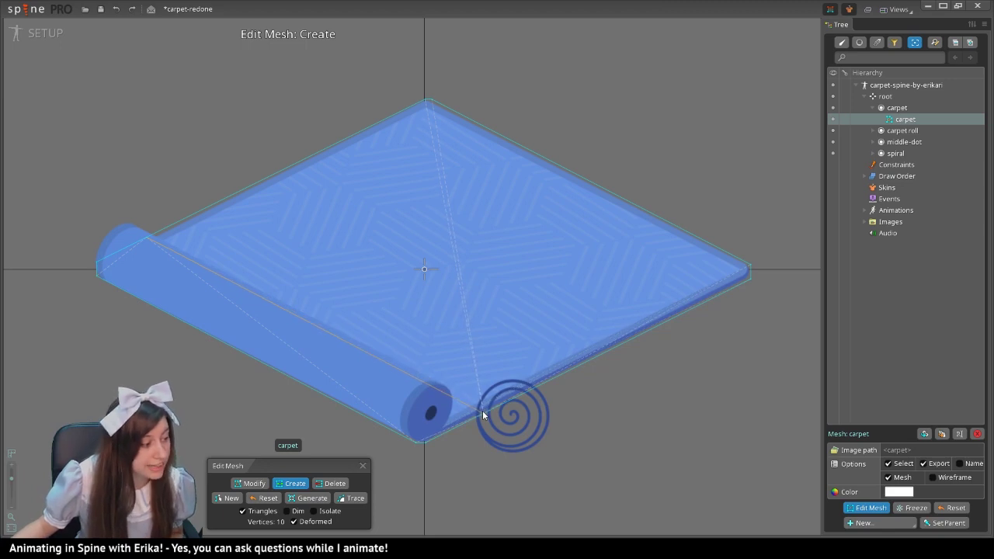
drag(535, 383, 272, 226)
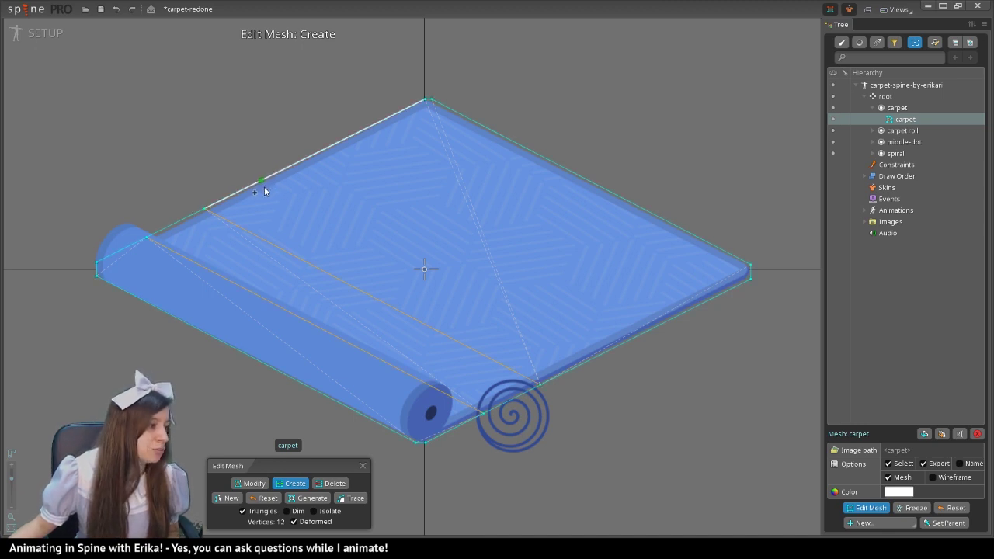
drag(264, 186, 594, 353)
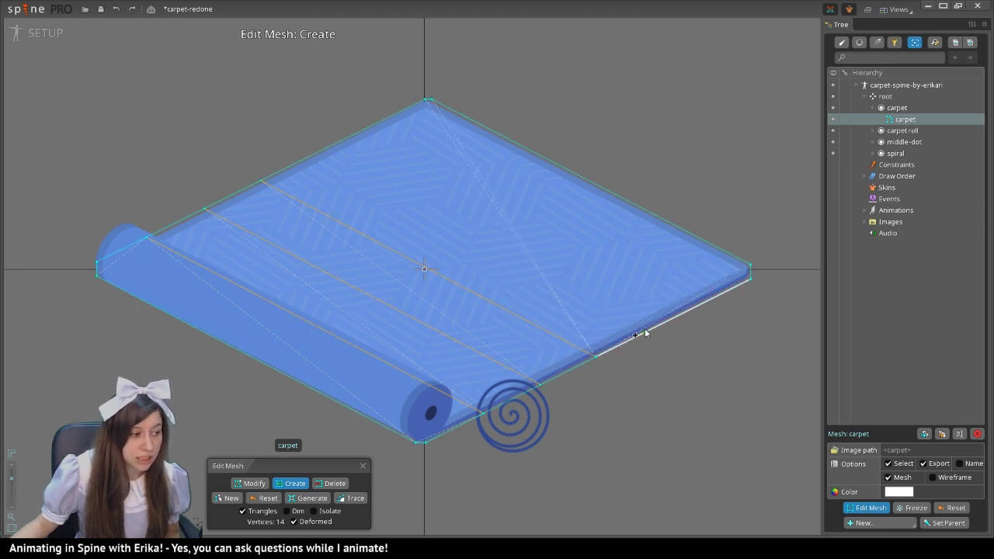
drag(646, 329, 310, 147)
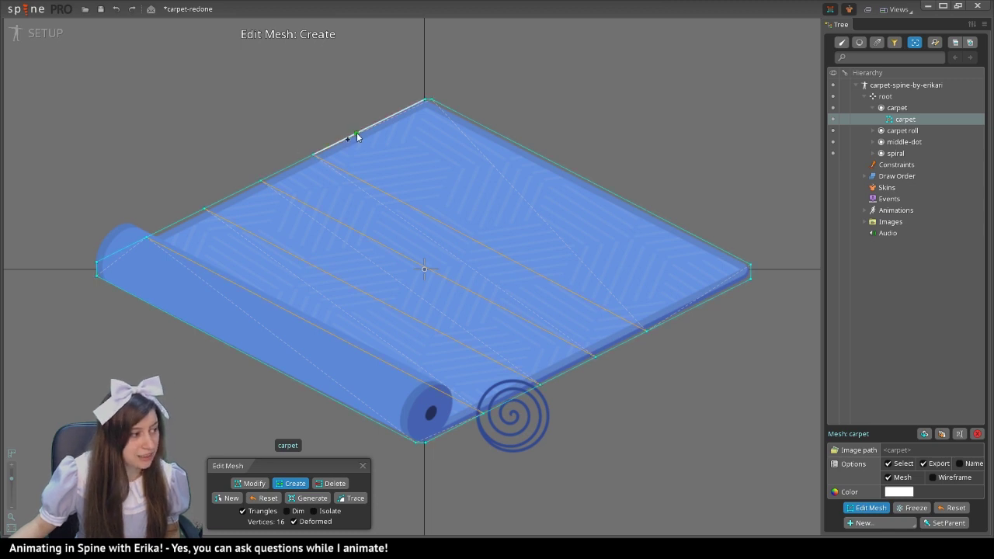
drag(368, 125, 701, 306)
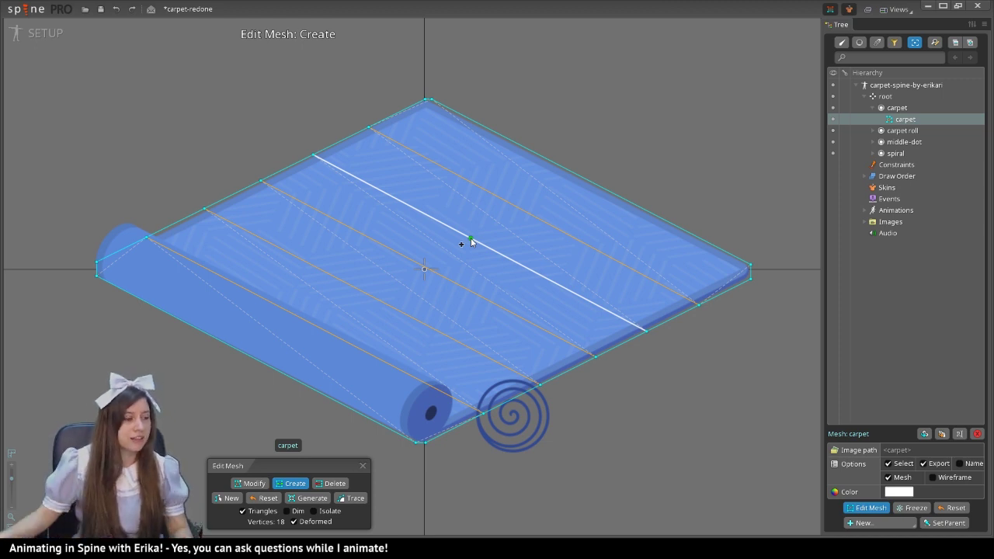
click(362, 465)
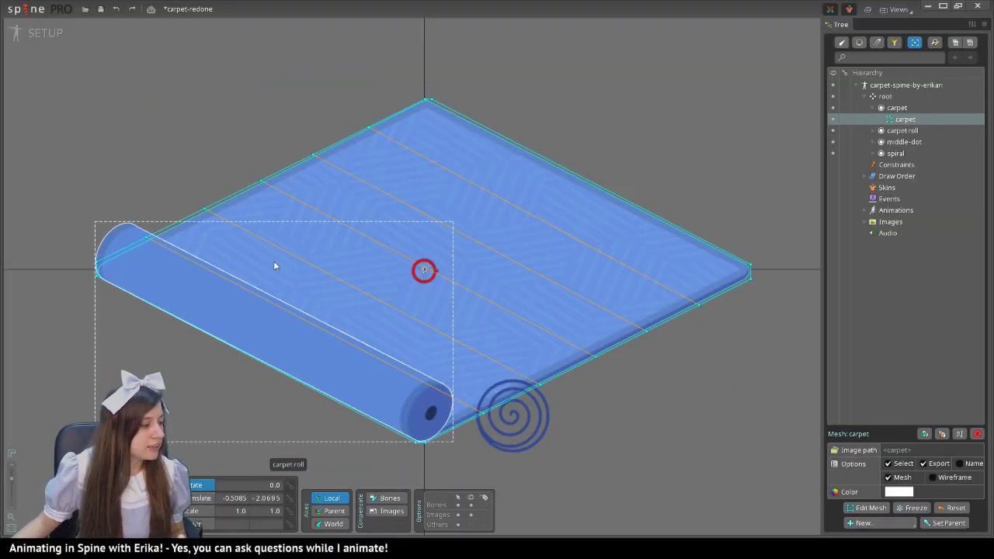
Step: Convert the carpet roll into a mesh and accept its auto-traced 7-vertex outline
click(243, 364)
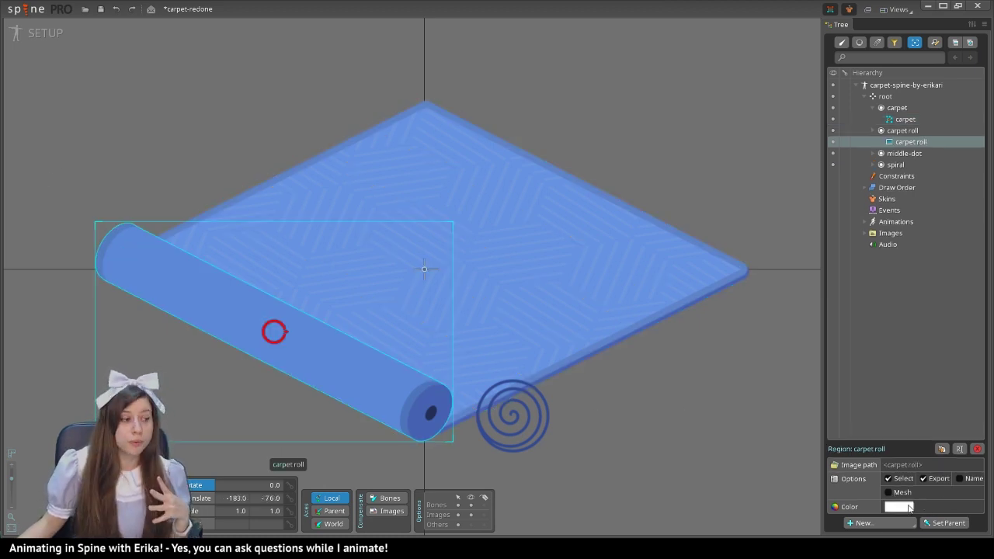
click(889, 493)
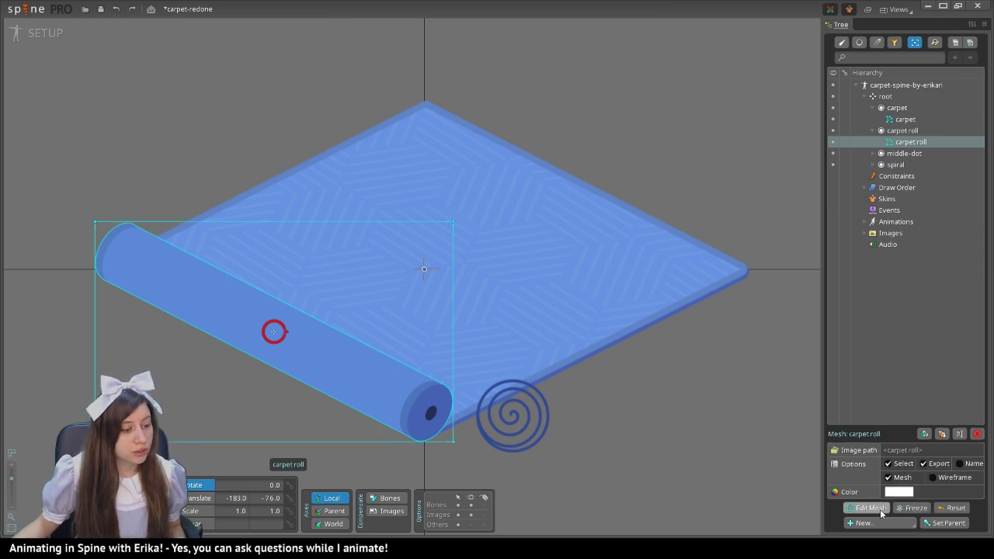
click(870, 508)
click(350, 498)
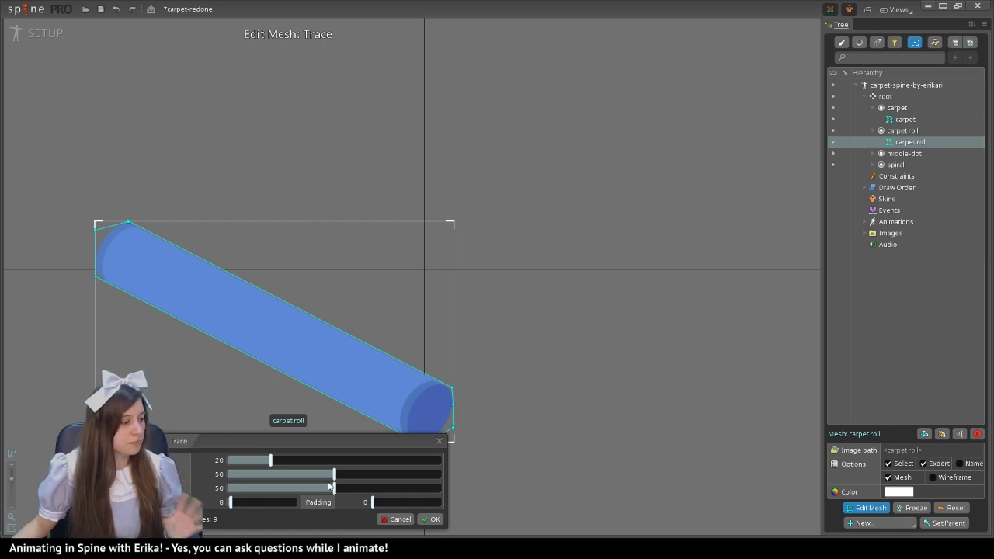
drag(166, 299, 293, 222)
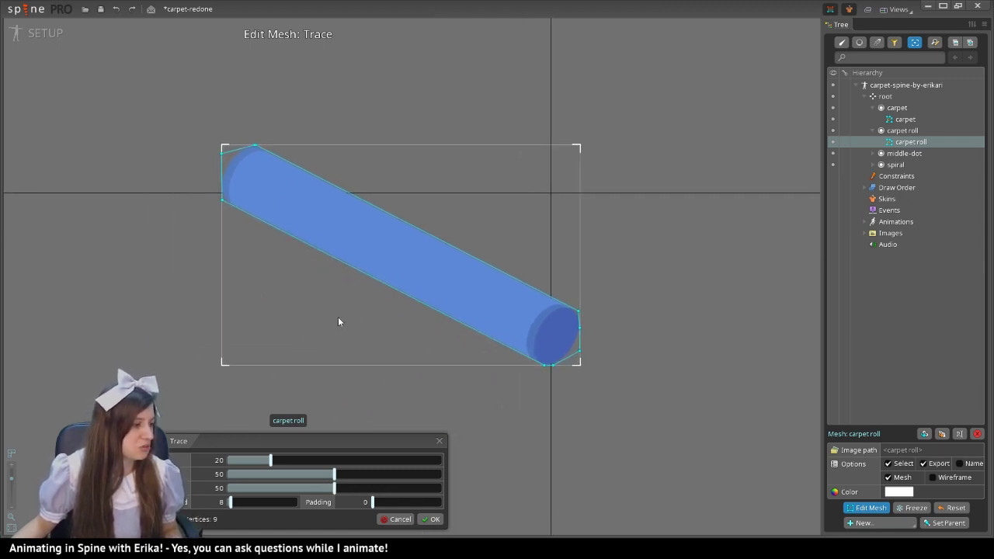
click(435, 519)
click(554, 365)
Step: Delete the extra corner vertex and add two vertices each on the roll's top and bottom edges, totalling 10
key(Delete)
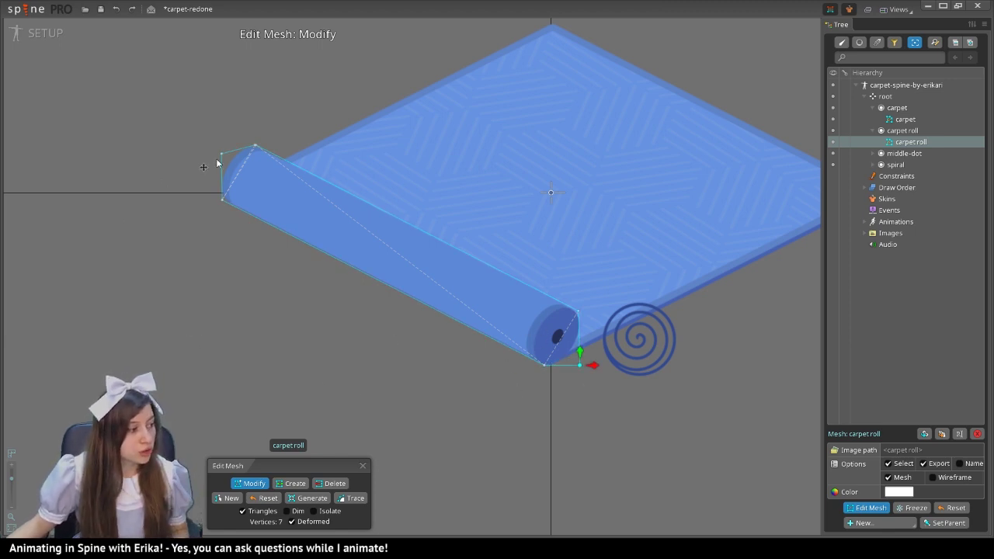
click(255, 146)
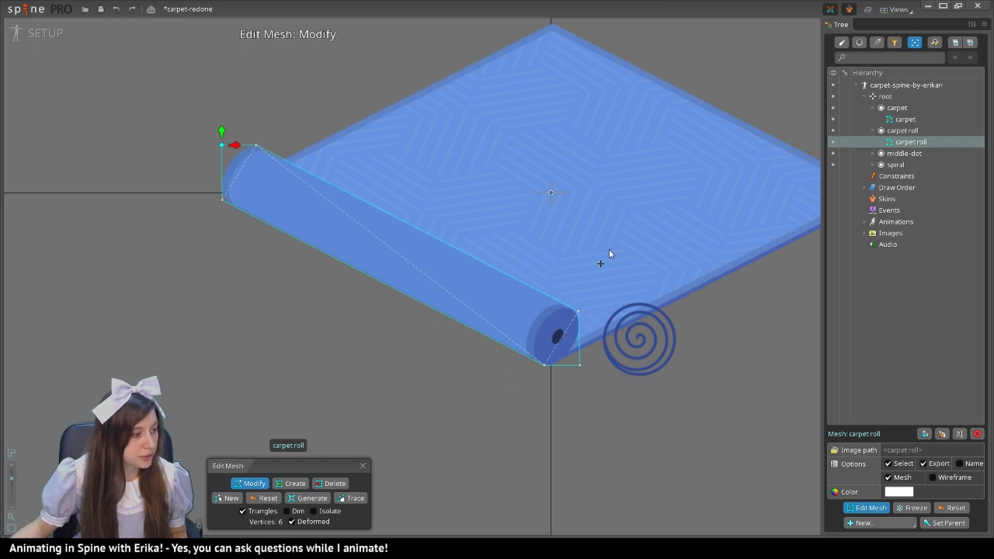
click(293, 484)
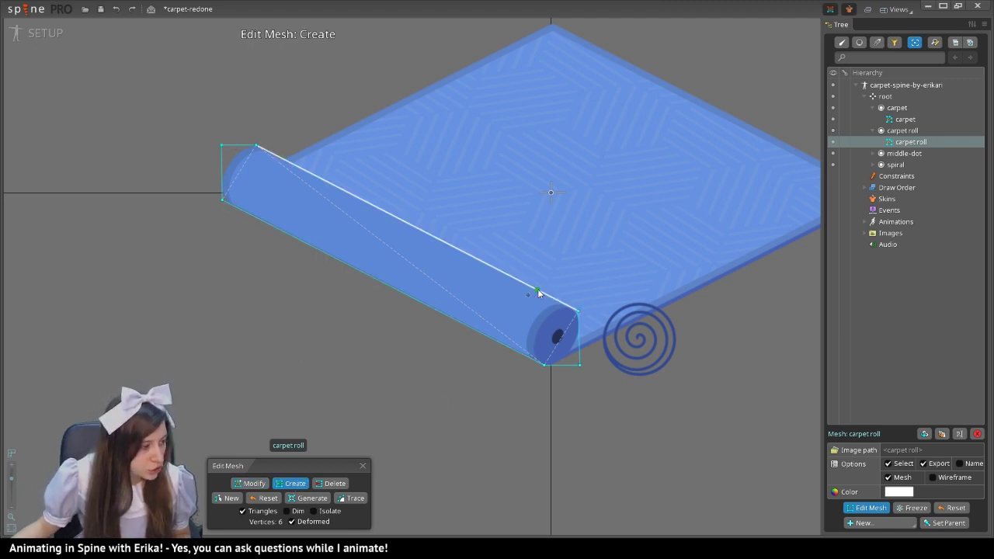
click(551, 298)
click(512, 349)
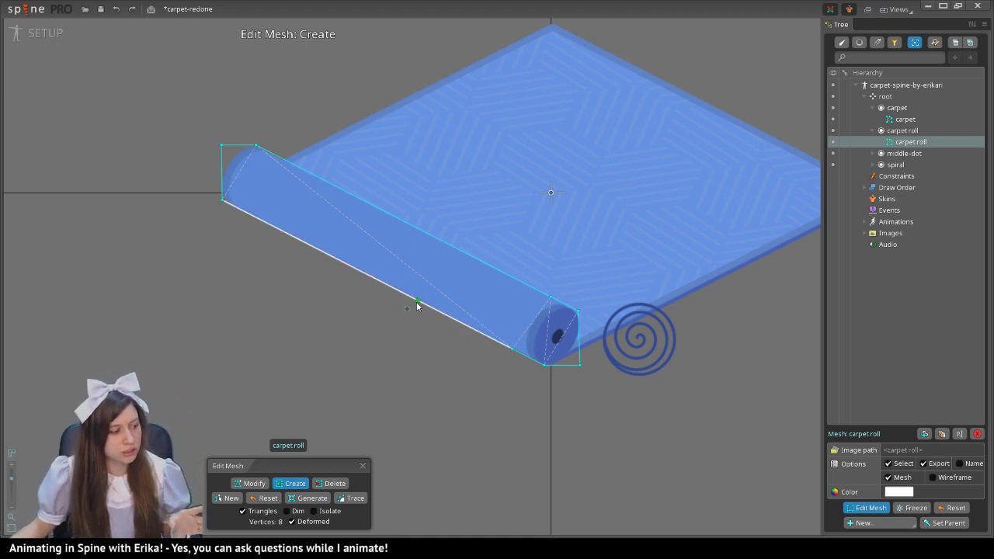
click(235, 207)
click(267, 151)
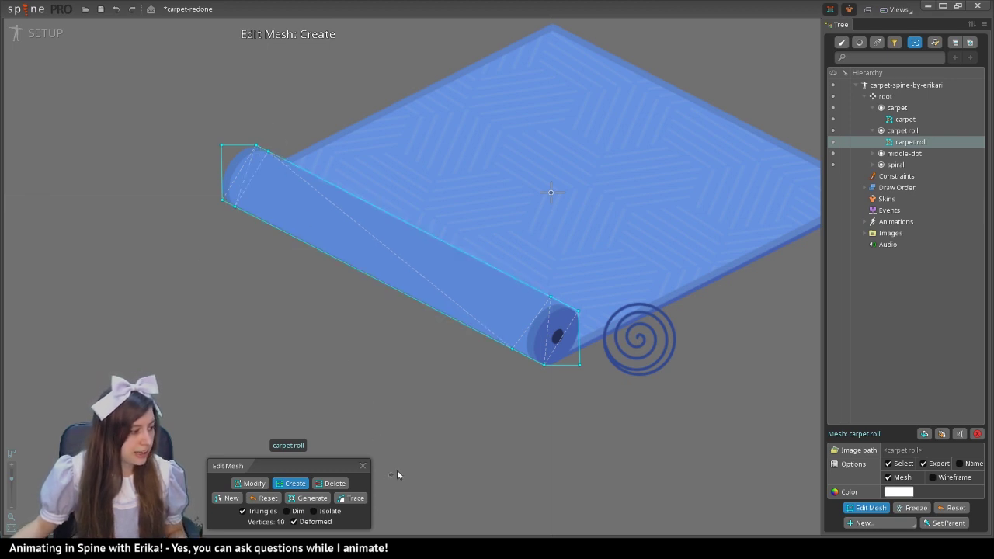
click(362, 466)
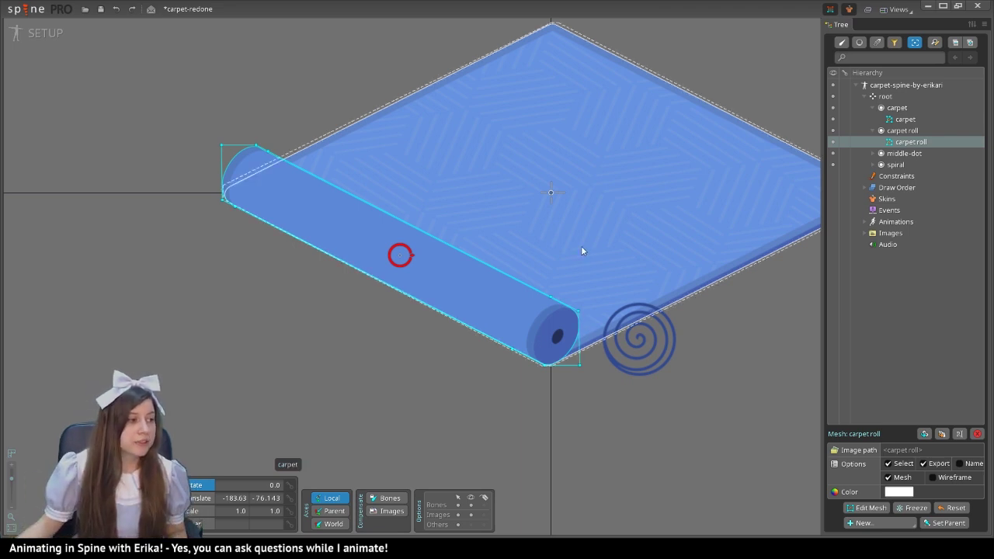
drag(750, 59, 637, 180)
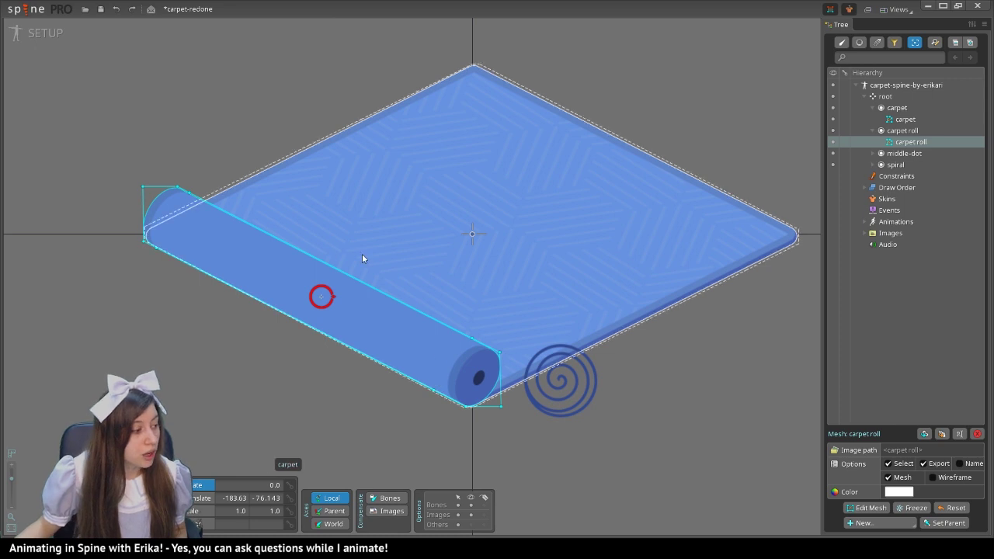
Step: Create a bone at the roll's bottom corner and name it roll-holder
scroll(429, 412, up, 6)
click(598, 381)
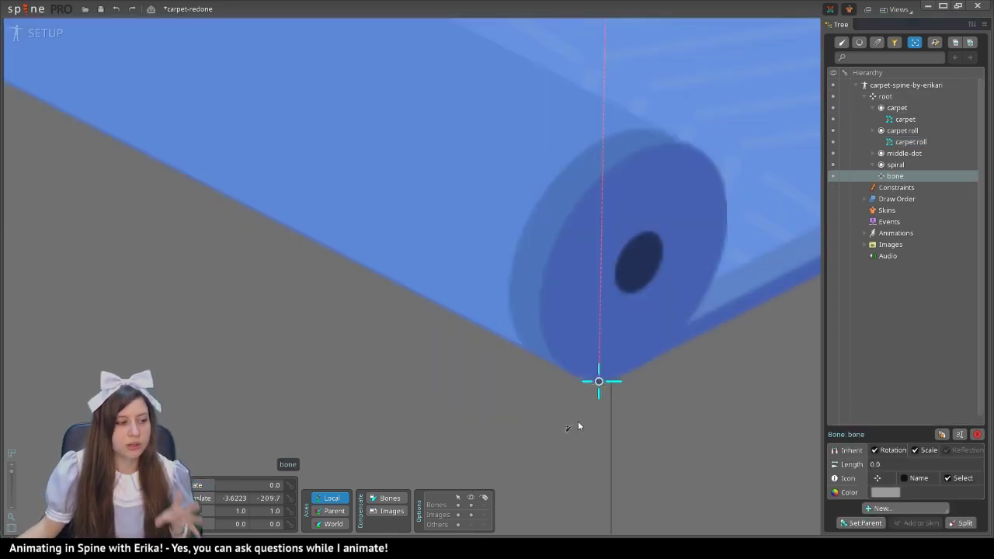
double_click(895, 176)
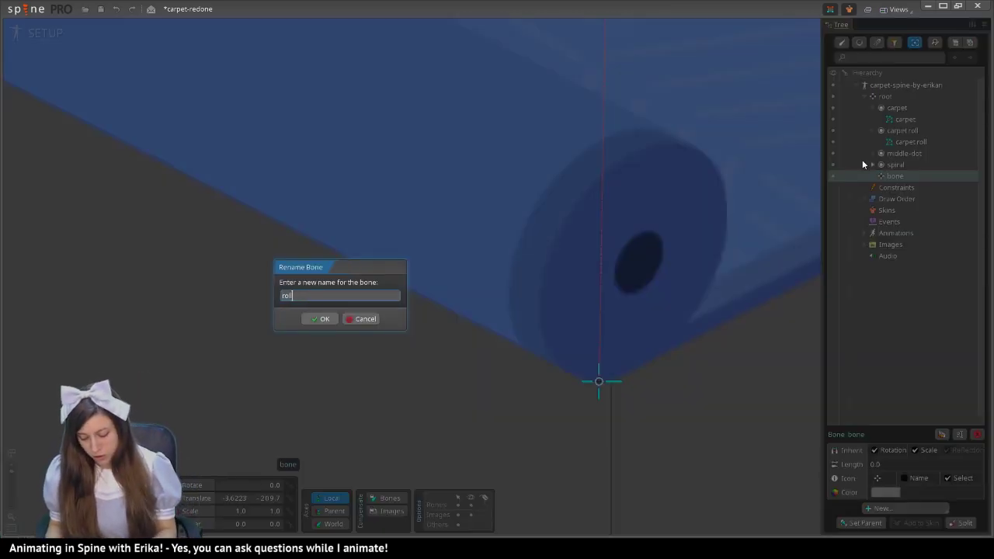
text(roll-holdder)
key(Return)
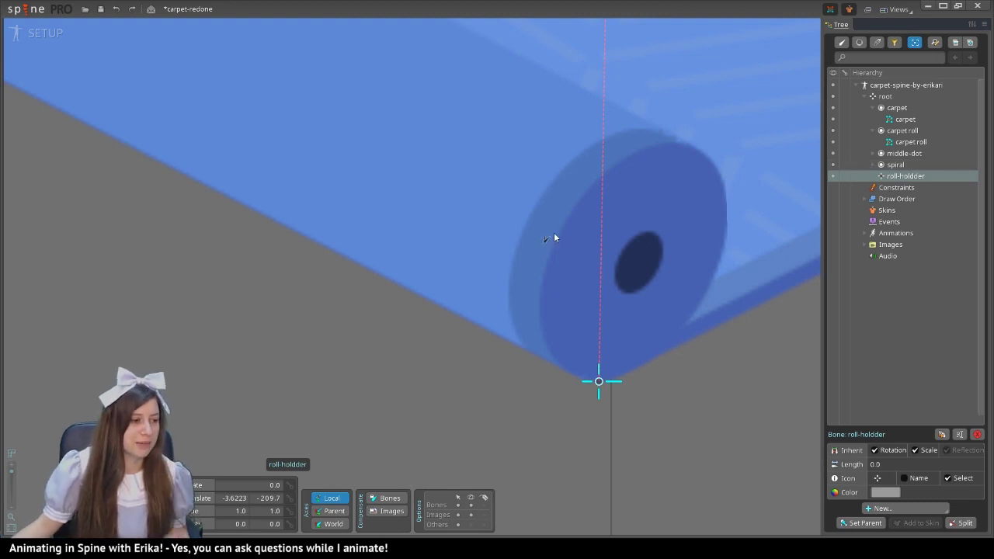
scroll(550, 240, down, 2)
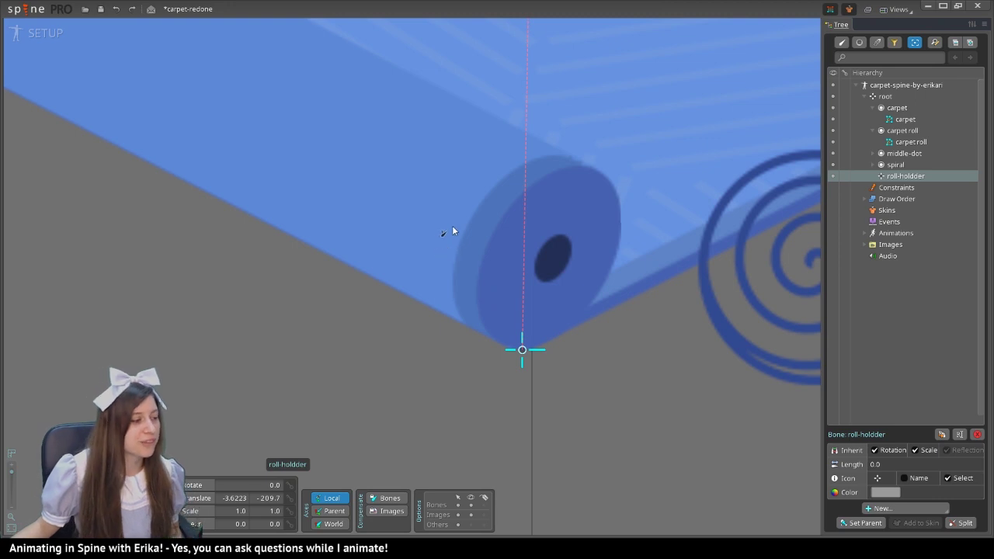
scroll(448, 227, up, 2)
scroll(445, 226, down, 2)
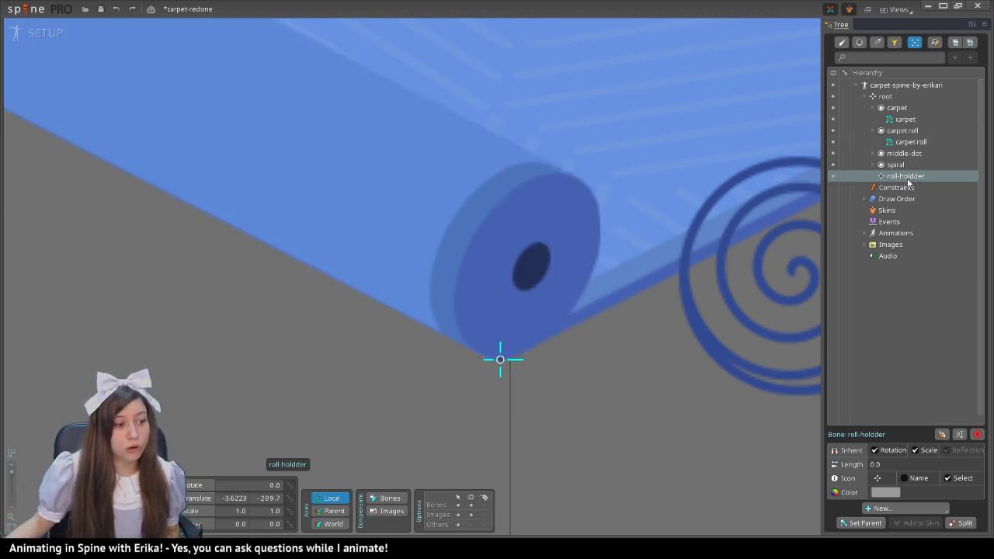
key(BackSpace)
key(Return)
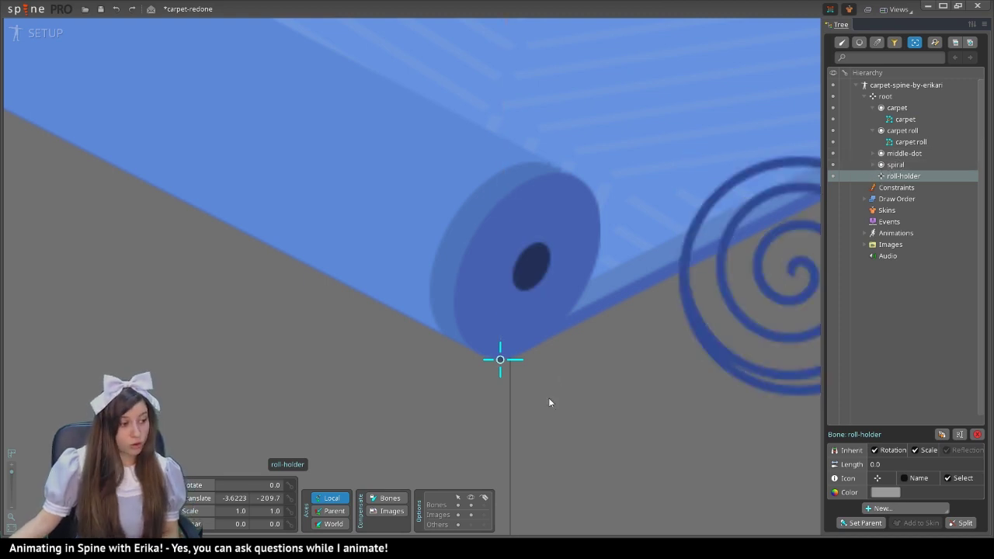
Step: Create a middle-dot bone at the roll's hole under roll-holder
click(530, 266)
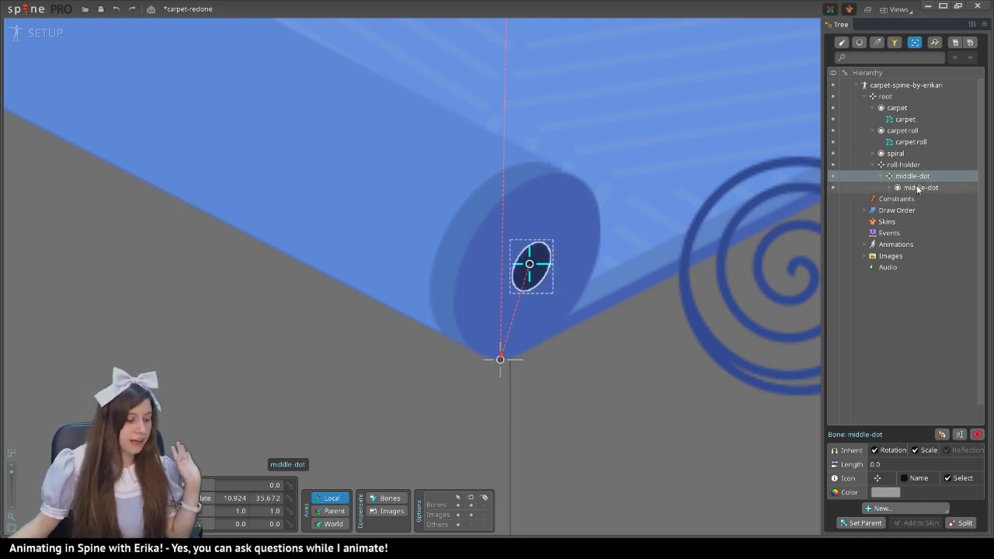
scroll(293, 220, down, 3)
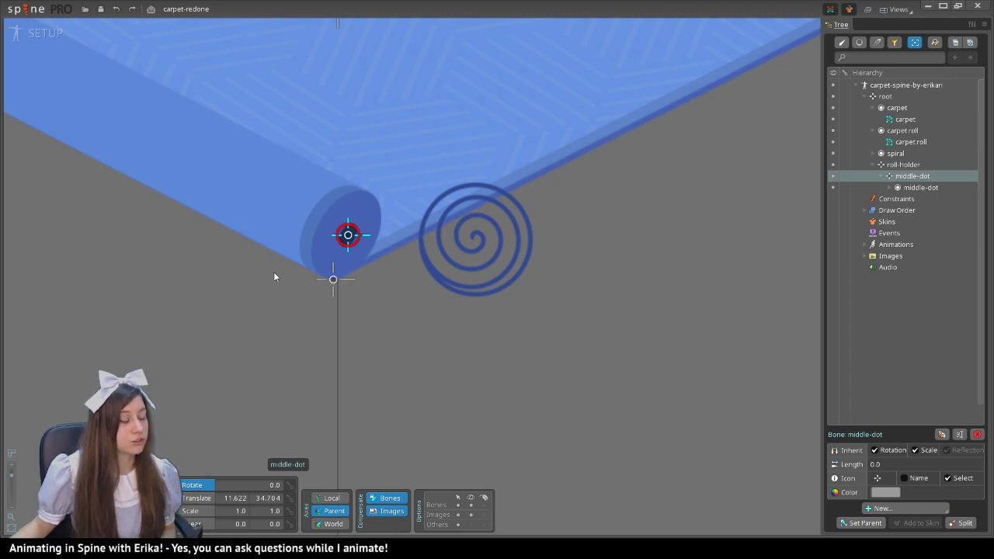
scroll(261, 257, down, 2)
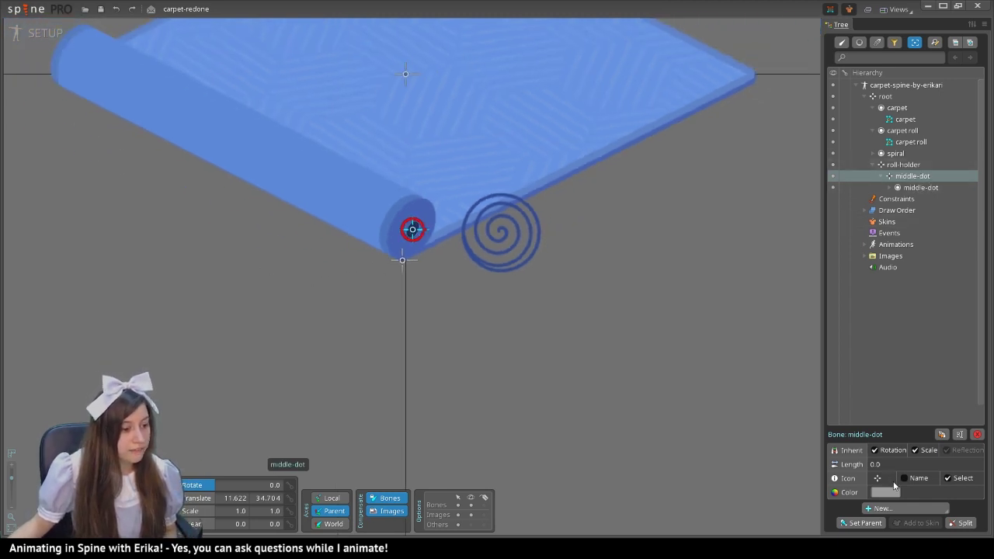
Step: Add two new bones under the middle-dot bone
click(882, 508)
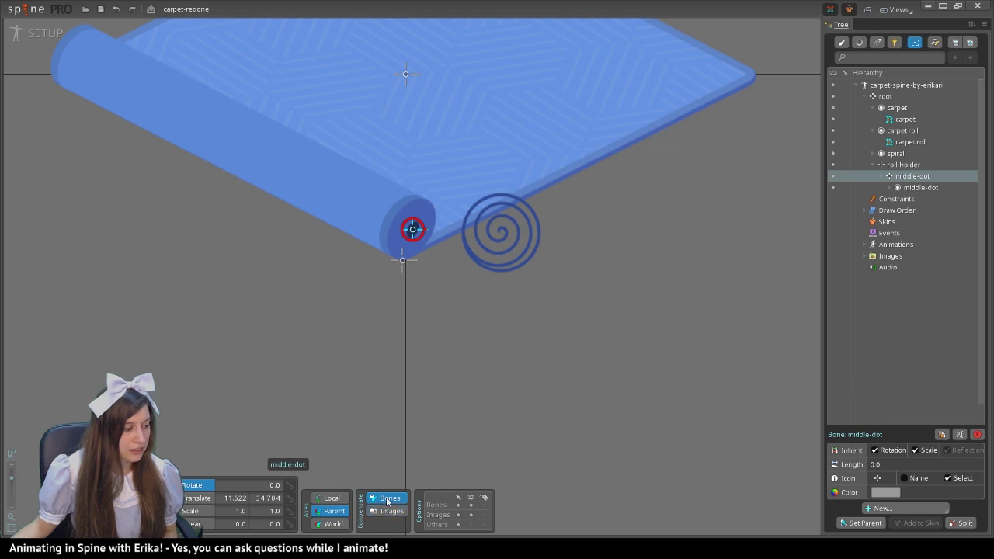
click(916, 508)
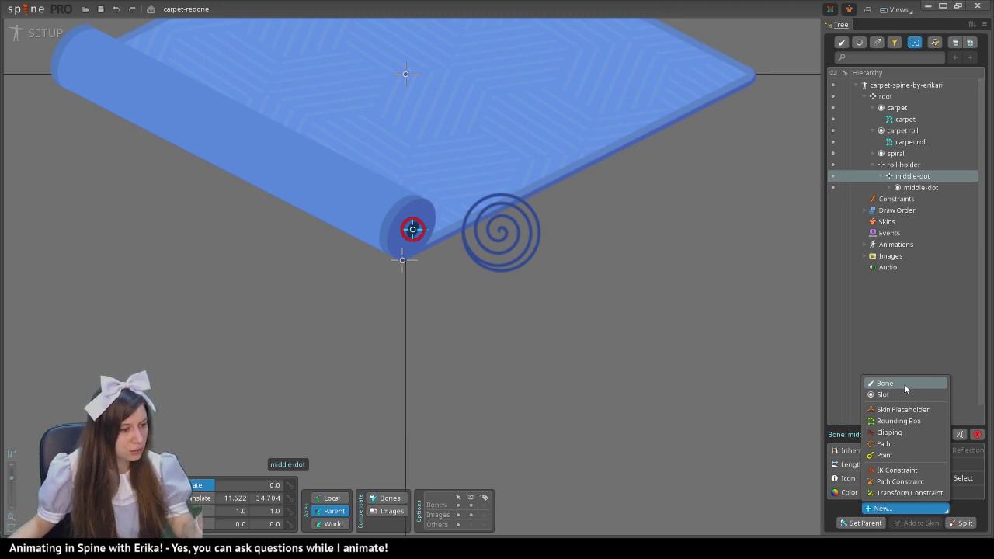
click(905, 385)
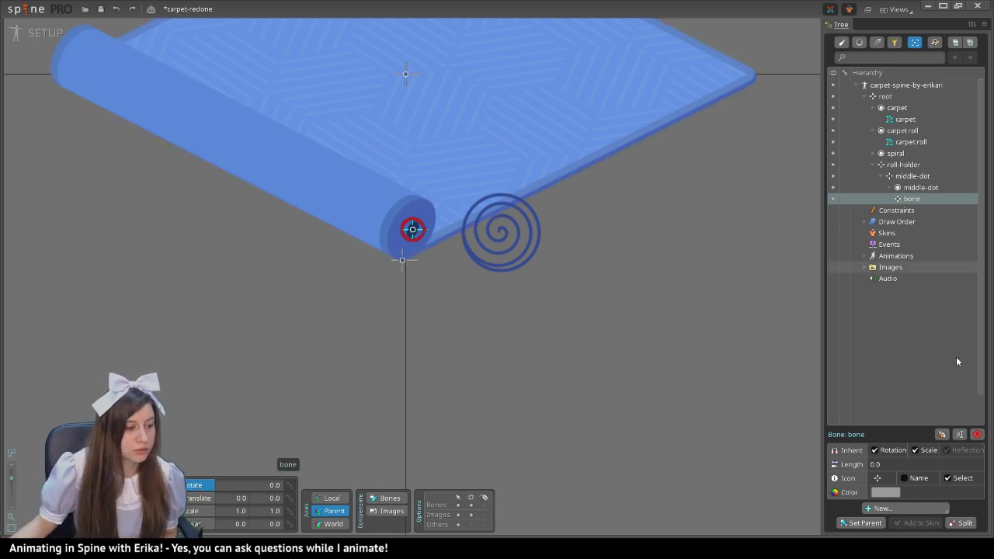
click(942, 434)
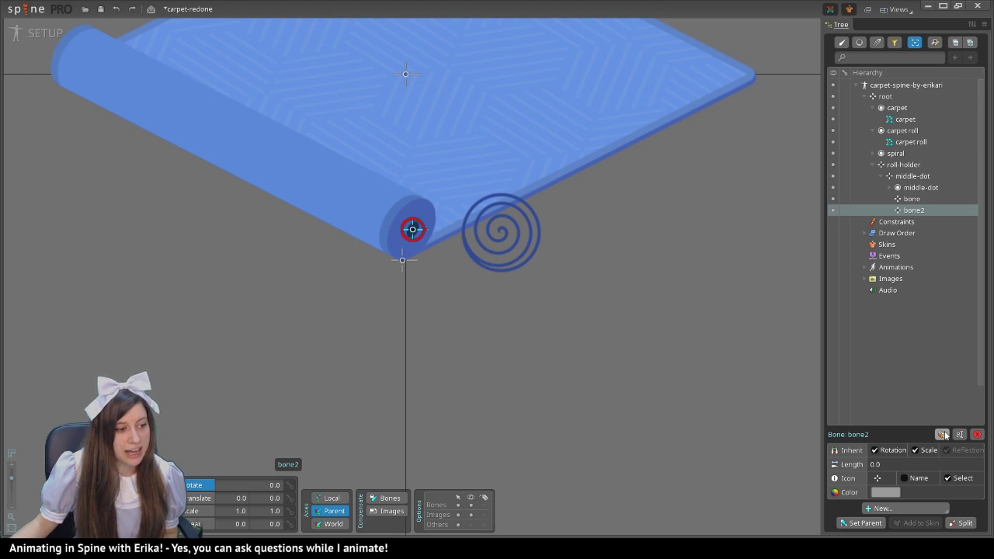
Step: Rename the first new bone shrinking-bone-down, then duplicate it and rename the copy shrinking-bone-up
double_click(915, 199)
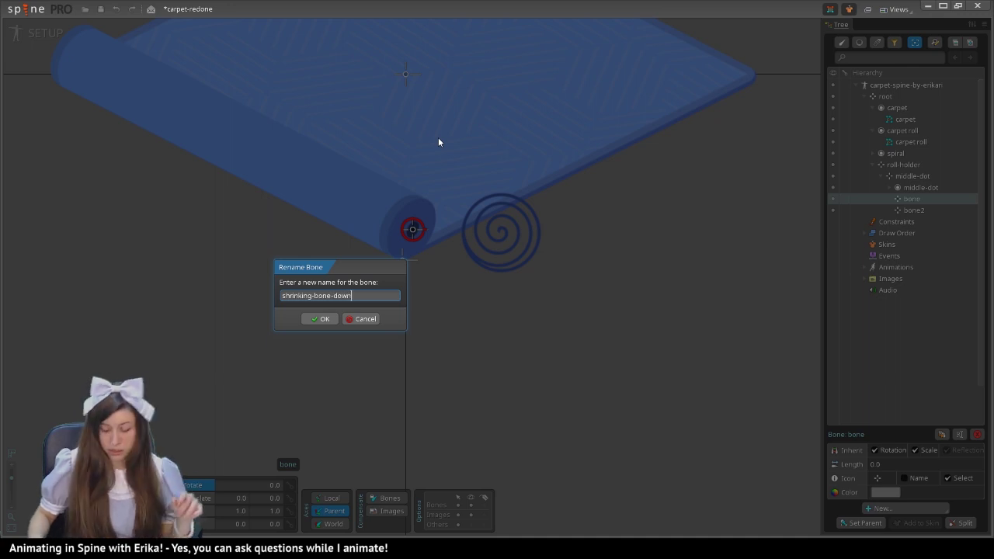
key(Return)
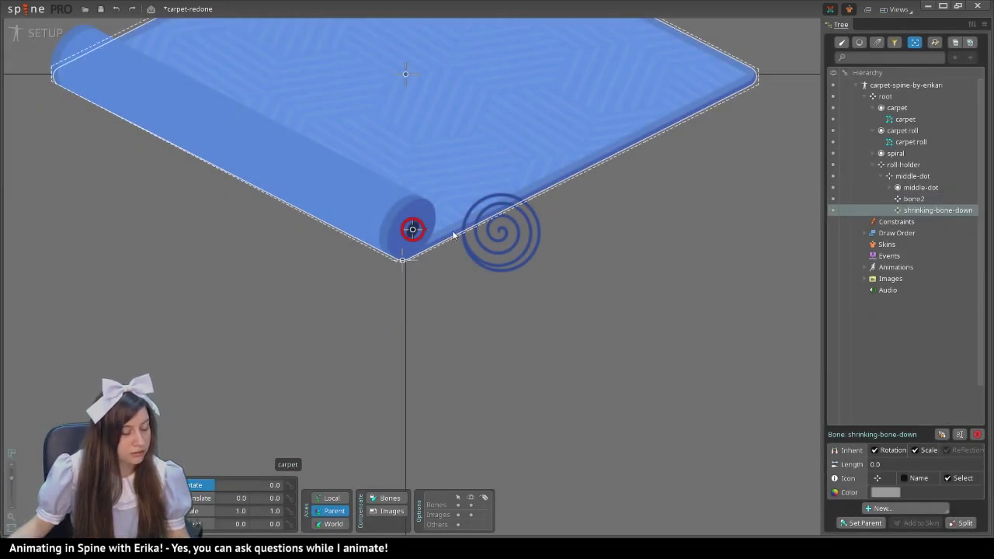
click(940, 434)
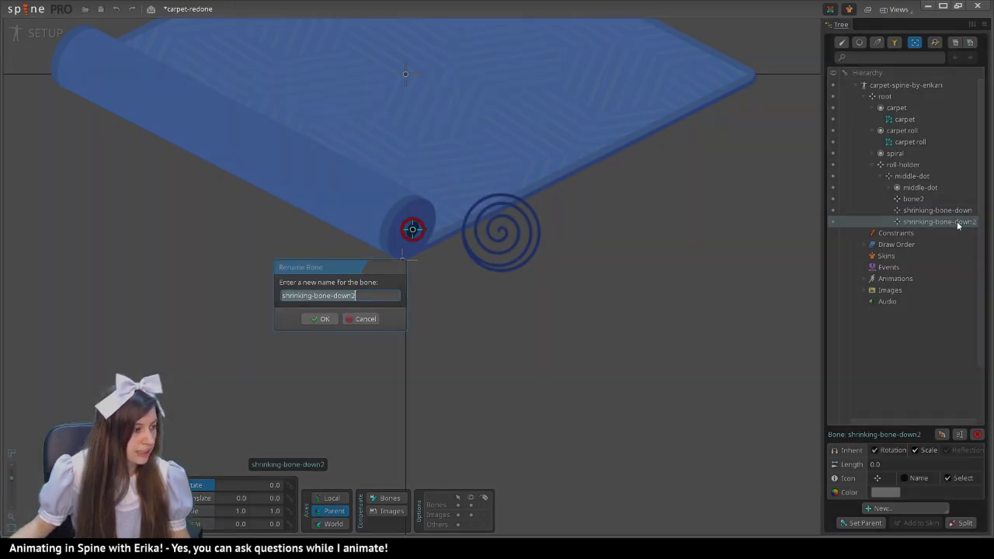
double_click(959, 223)
key(End)
key(BackSpace)
key(BackSpace)
key(BackSpace)
key(BackSpace)
key(BackSpace)
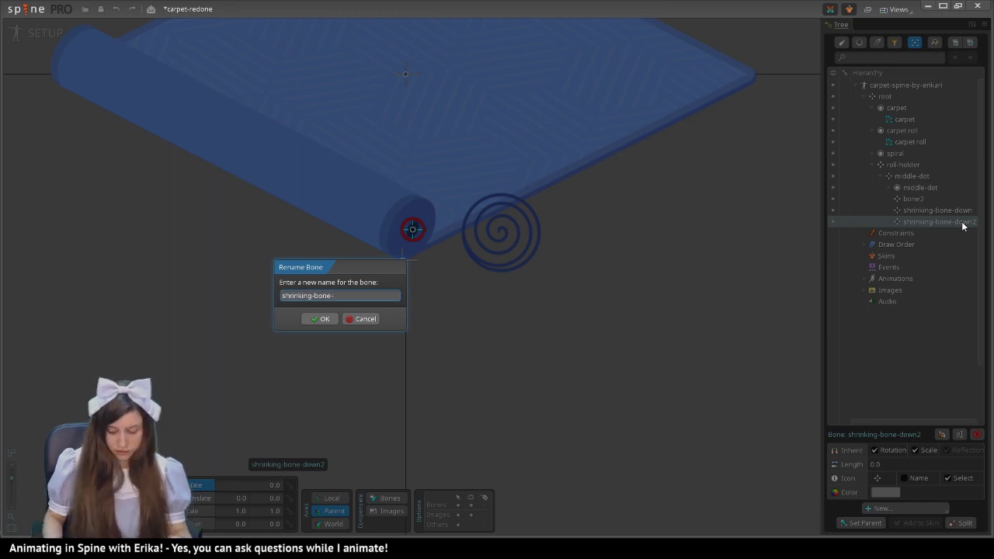
text(up)
key(Return)
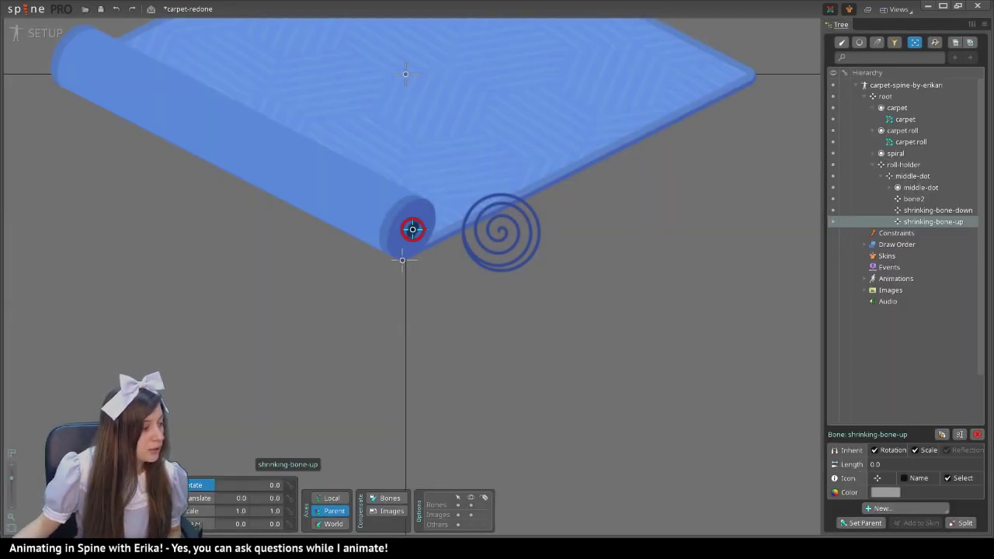
Step: Move shrinking-bone-up to the carpet roll's far end, then select the carpet roll mesh
click(198, 500)
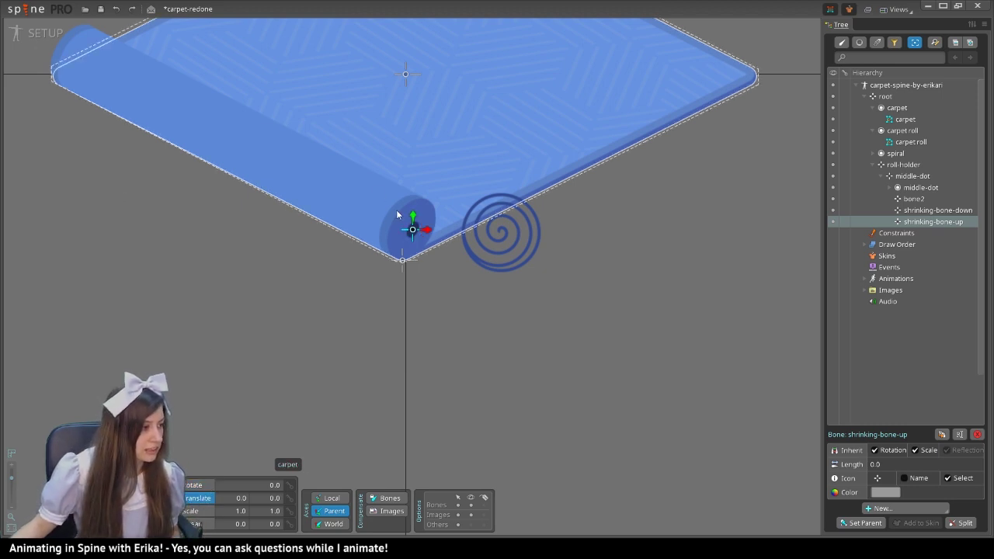
drag(237, 178, 80, 181)
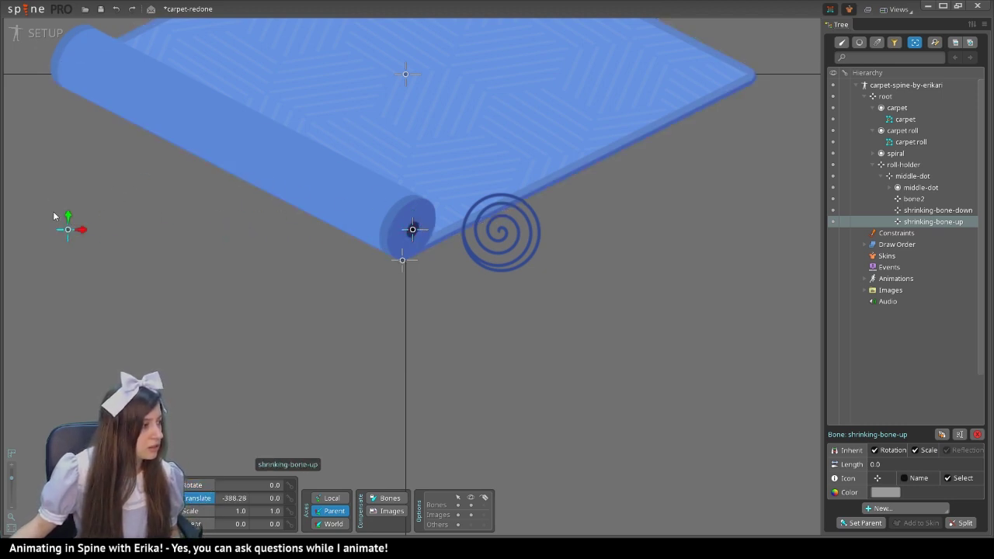
drag(61, 218, 86, 175)
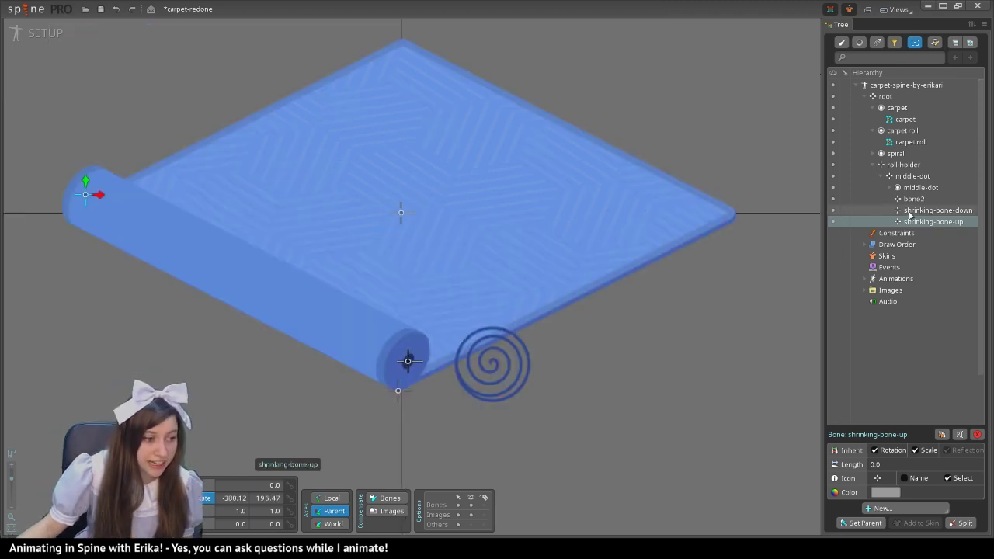
click(909, 200)
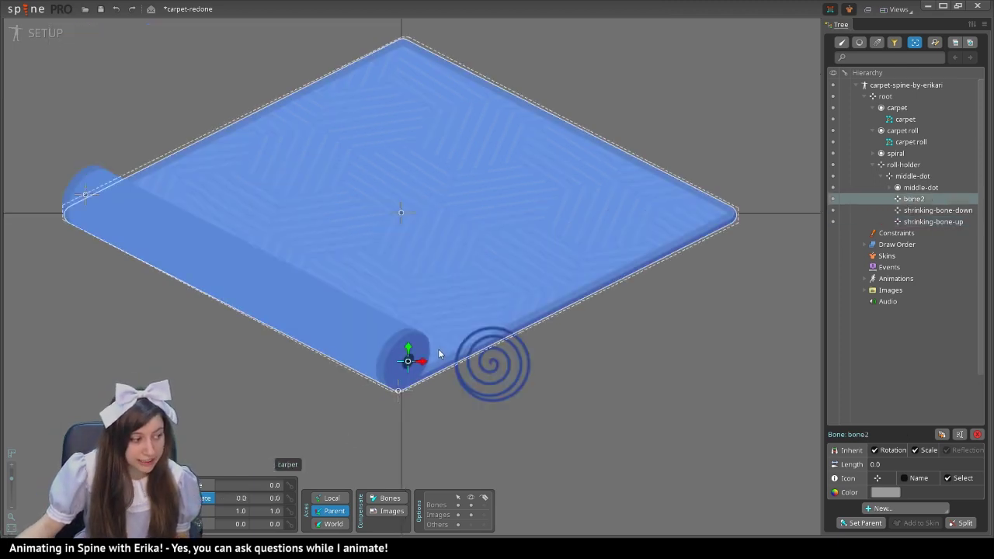
scroll(447, 379, up, 5)
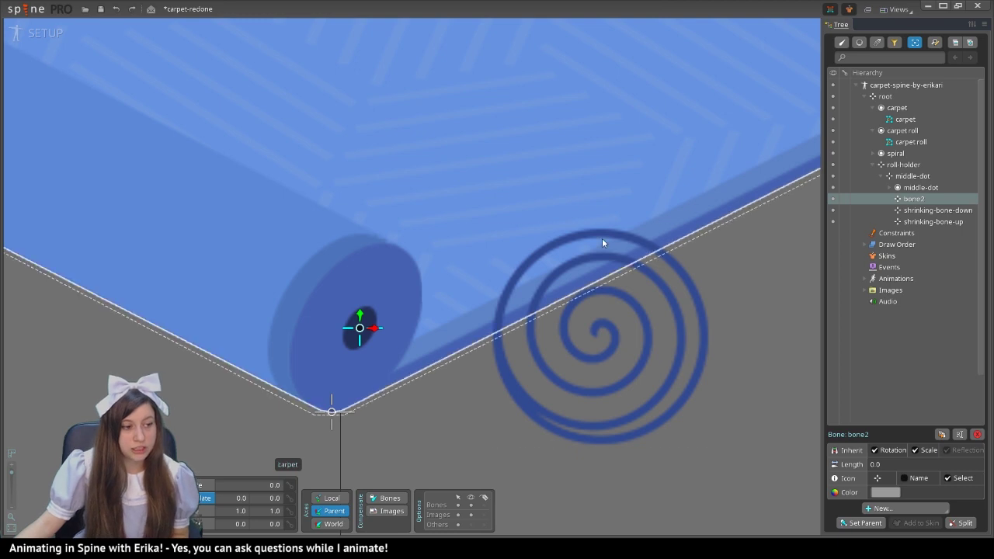
click(208, 301)
scroll(208, 301, down, 4)
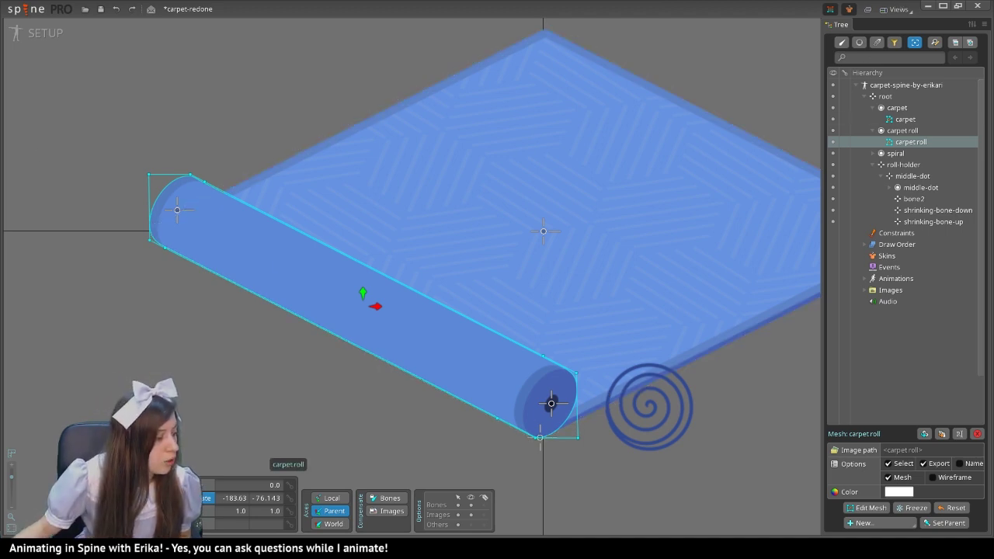
Step: Using the Weights view, bind the carpet roll mesh to shrinking-bone-up and shrinking-bone-down, dropping middle-dot
click(883, 13)
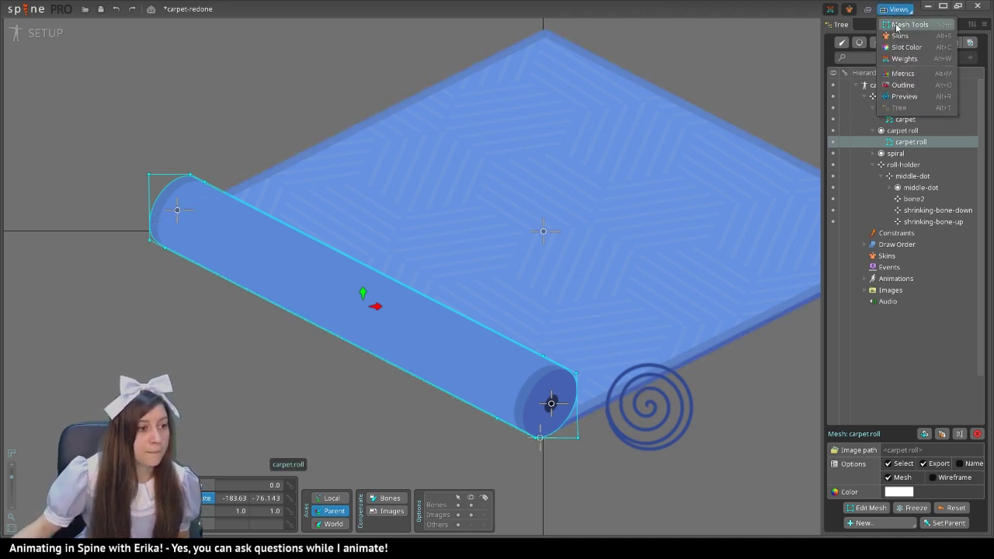
click(913, 29)
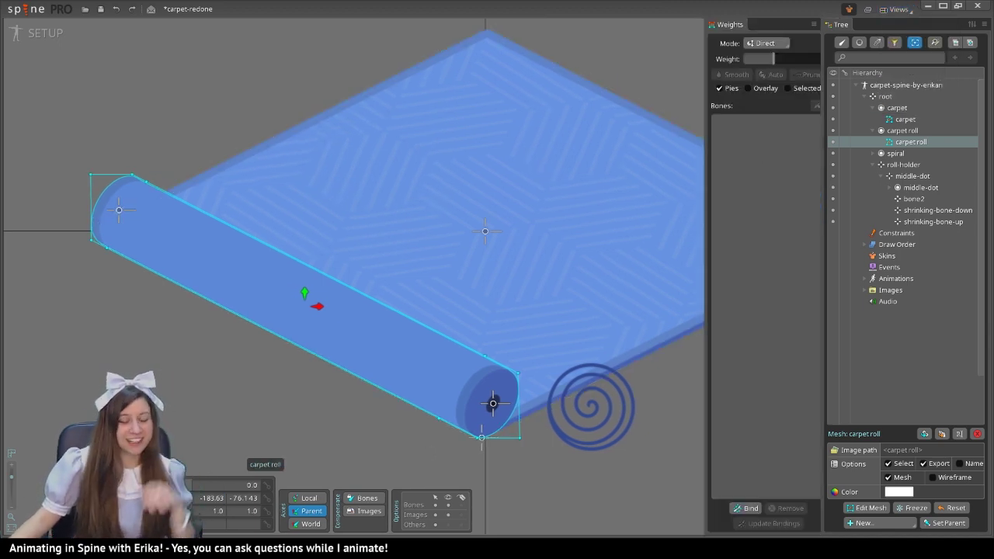
click(748, 509)
click(493, 403)
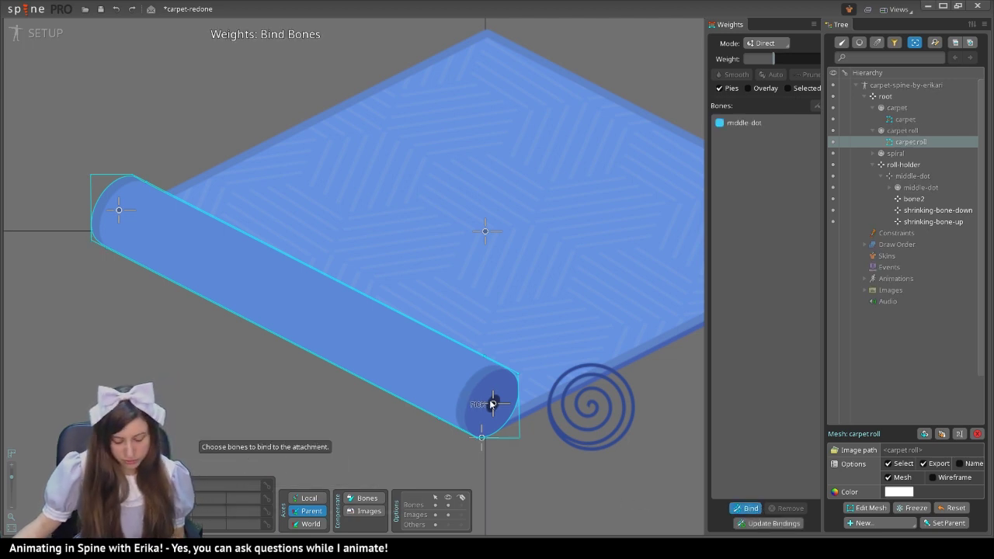
click(492, 403)
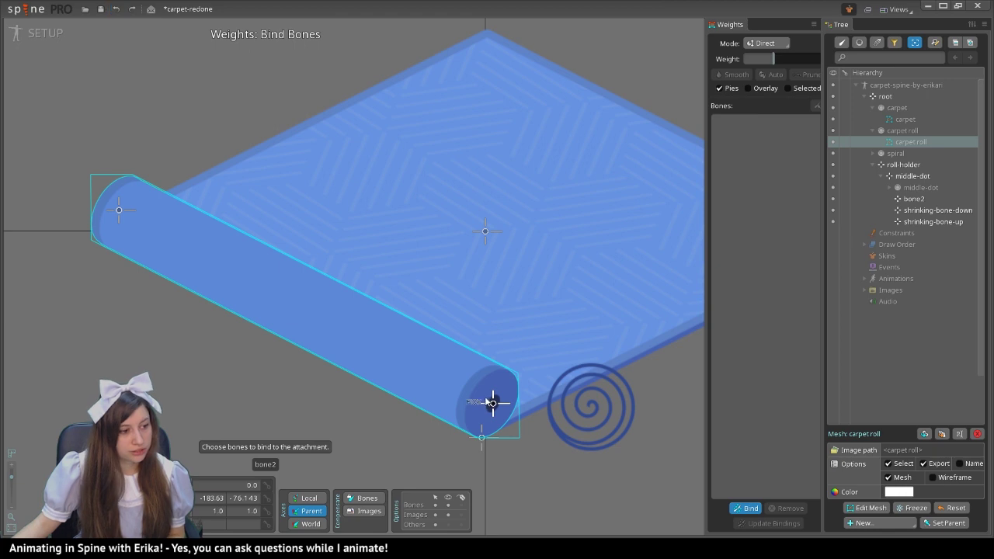
click(905, 222)
click(906, 211)
click(743, 509)
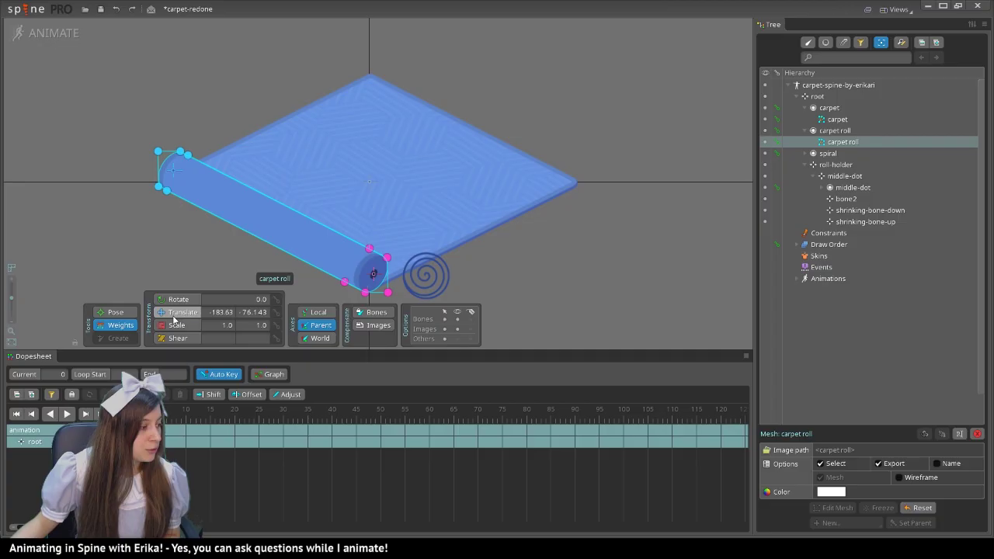
Step: Key roll-holder's position at frame 30 and move it to the rolled-up spot at frame 0
key(t)
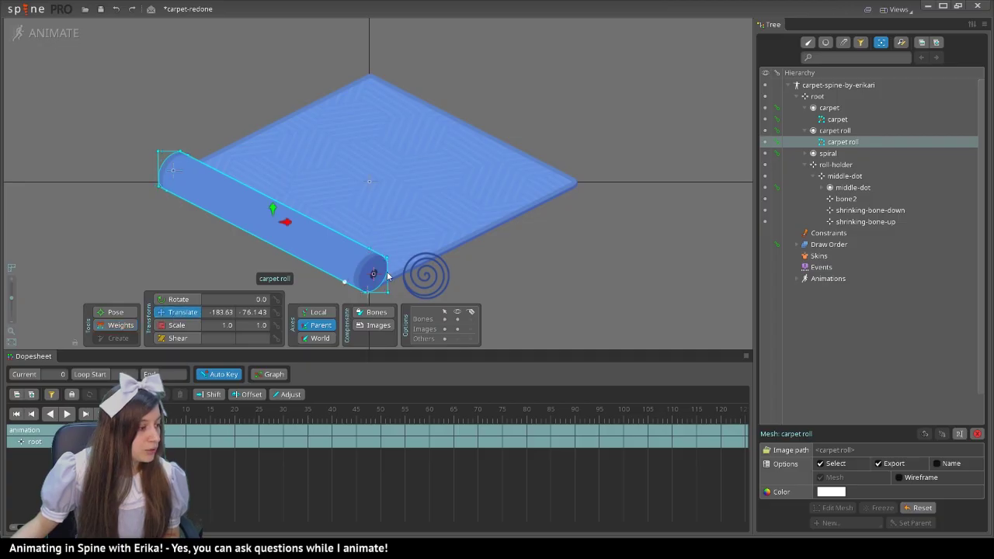
click(851, 165)
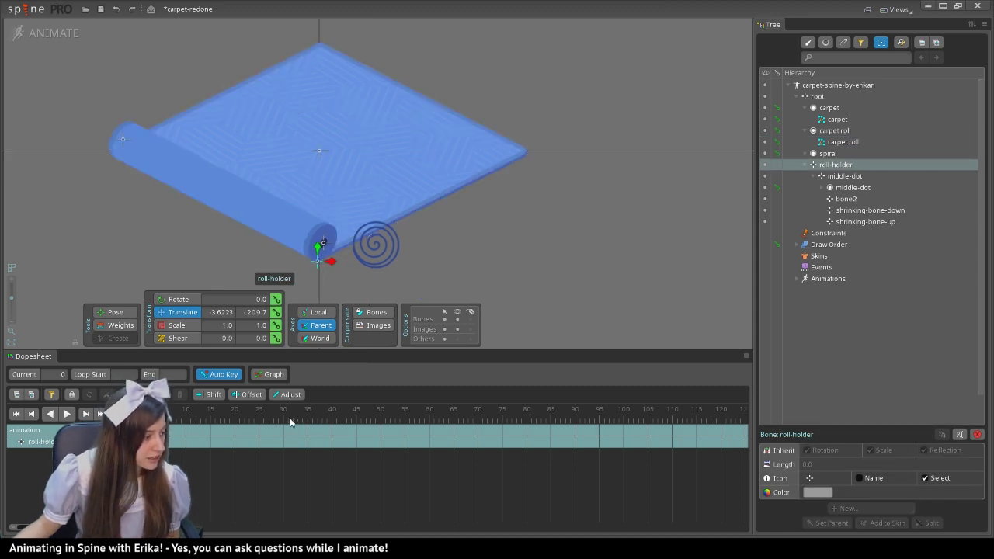
click(277, 312)
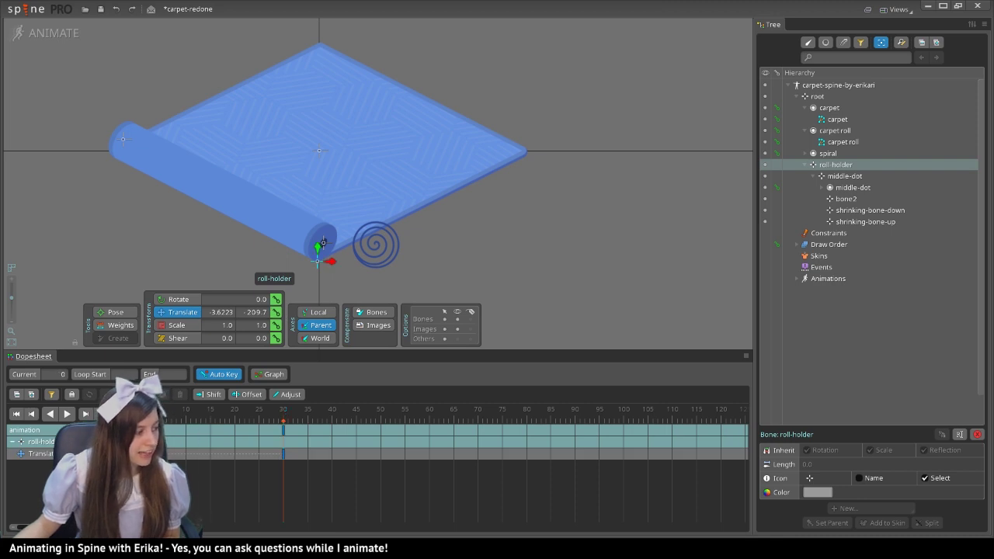
drag(323, 242, 520, 158)
scroll(523, 186, up, 8)
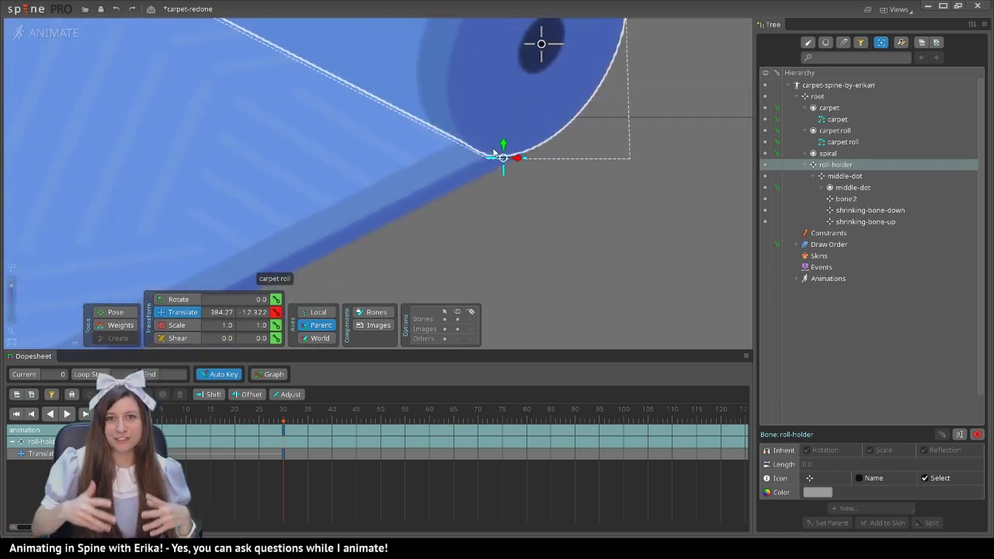
drag(504, 158, 502, 160)
scroll(503, 161, down, 6)
Step: Preview the unroll, then scale roll-holder down to 0.72 at frame 30
click(68, 415)
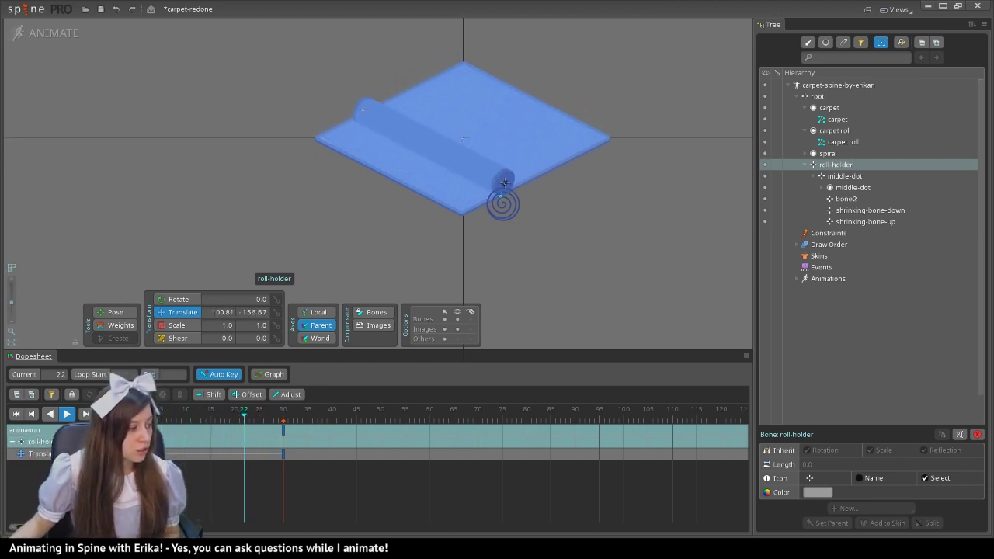
click(68, 414)
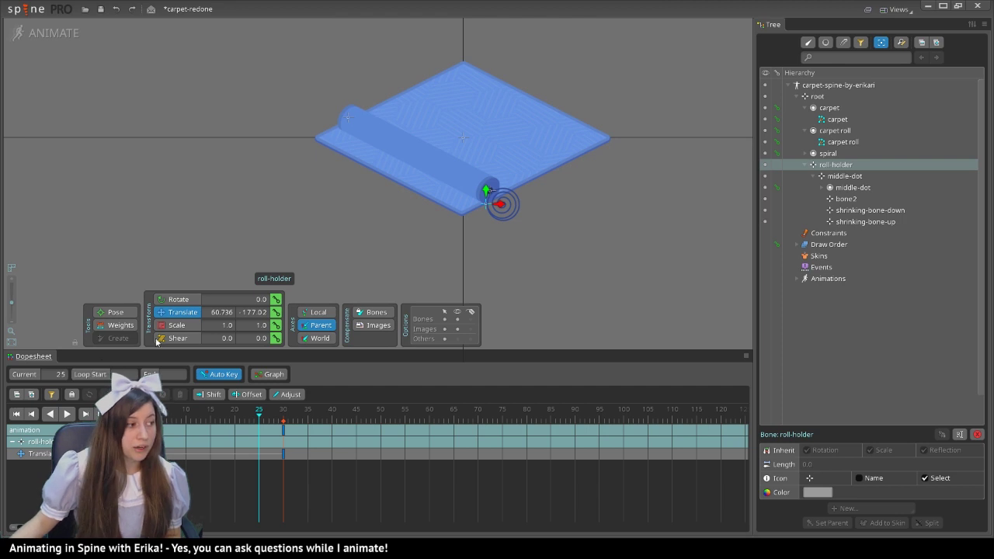
scroll(324, 208, up, 5)
scroll(391, 132, down, 6)
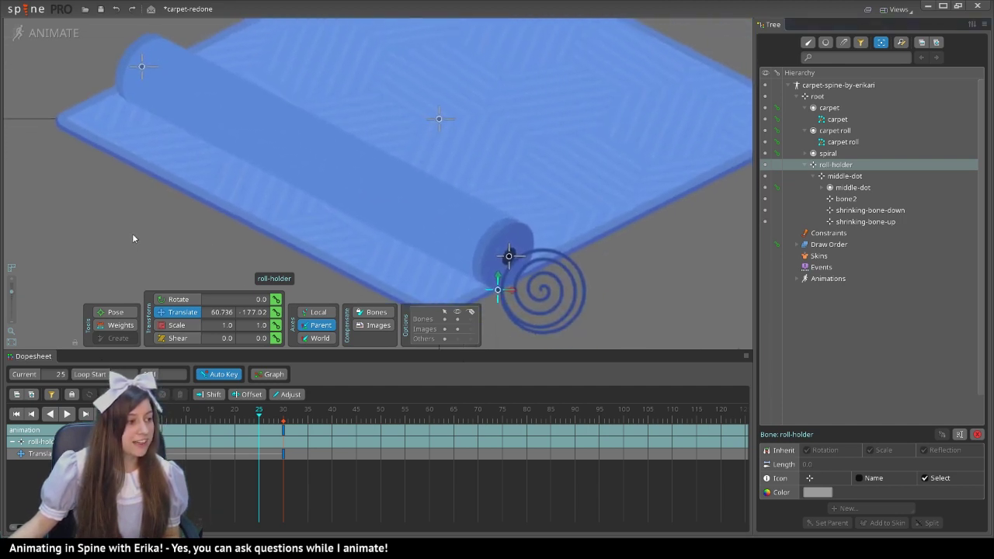
click(284, 433)
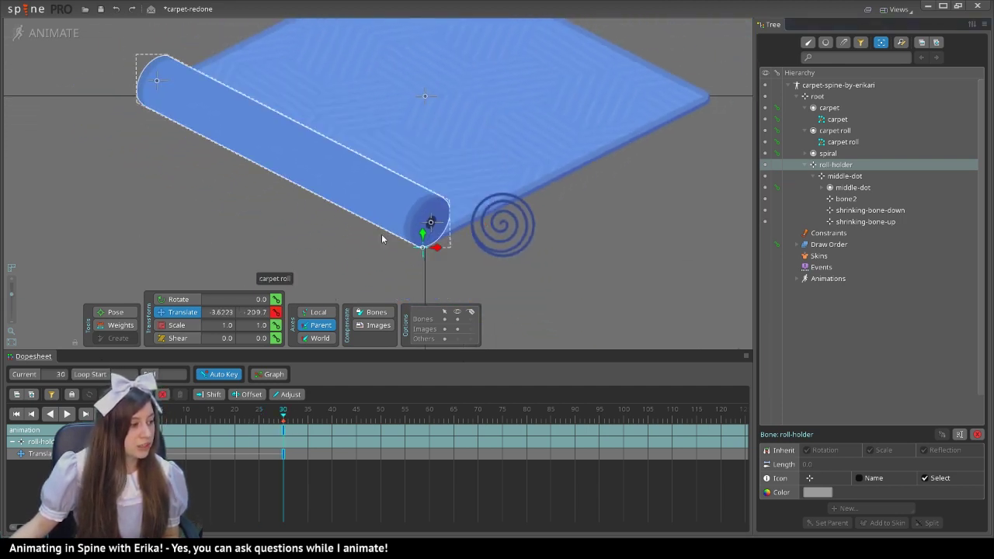
click(177, 325)
mouse_move(465, 273)
mouse_down()
mouse_move(468, 301)
mouse_move(469, 276)
mouse_move(463, 289)
mouse_up()
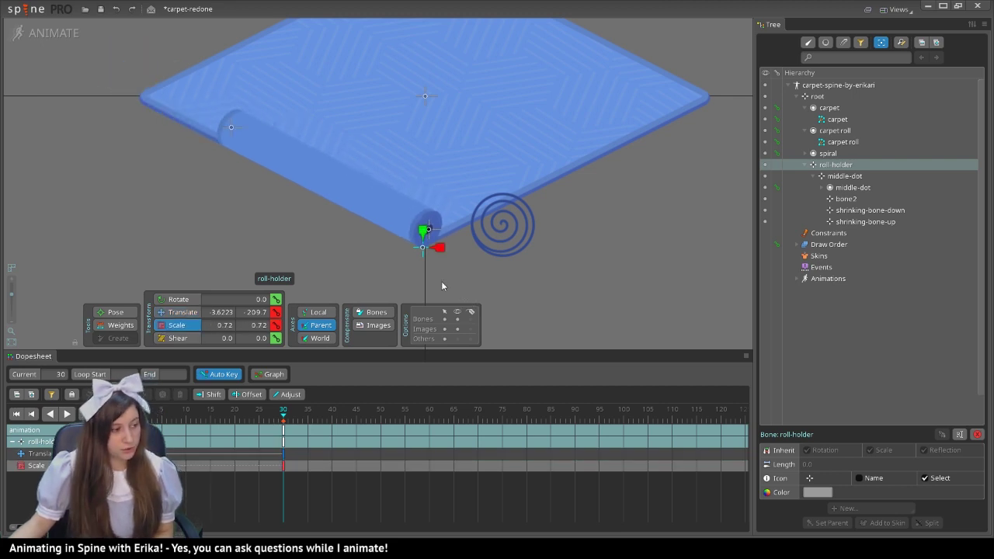
Step: Undo roll-holder's frame-30 scale changes, leaving only its translate key and scale 1.0
key(ctrl+z)
drag(425, 227, 409, 259)
key(ctrl+z)
key(ctrl+z)
key(Tab)
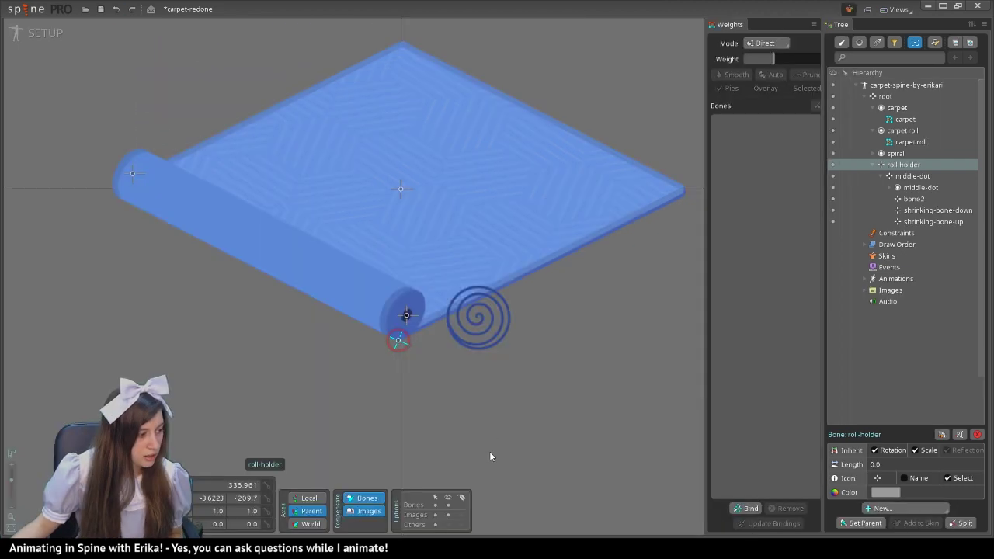
click(34, 35)
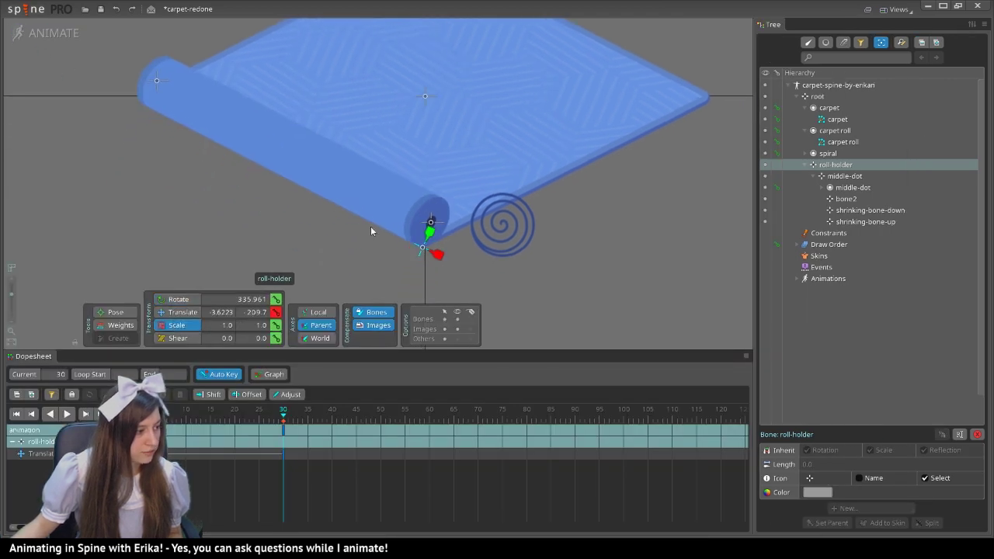
drag(428, 227, 439, 257)
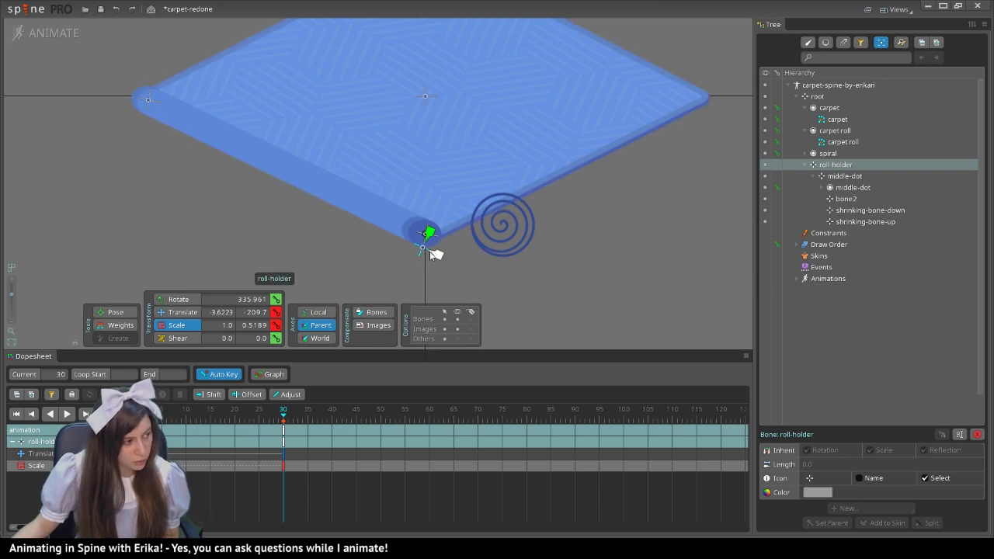
drag(433, 255, 412, 258)
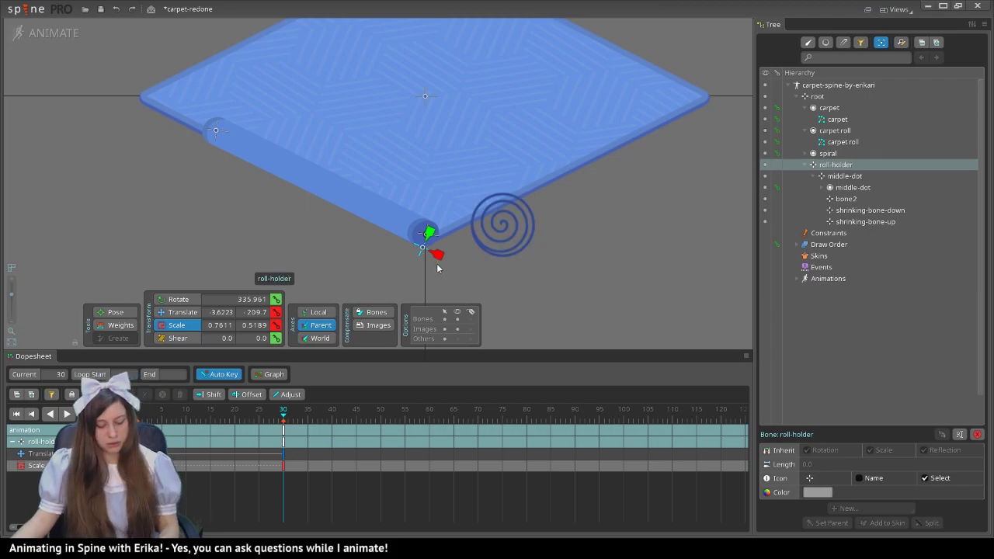
key(ctrl+z)
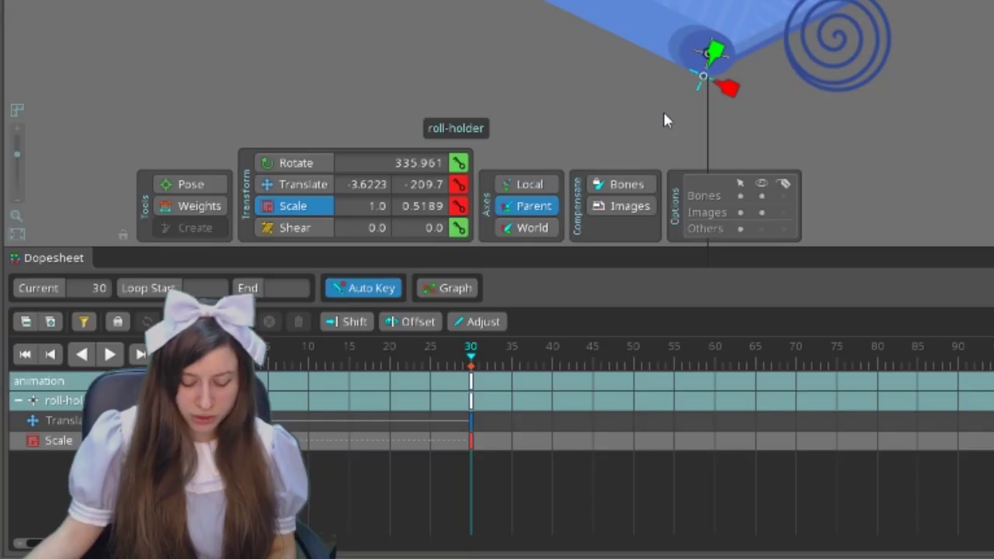
key(ctrl+z)
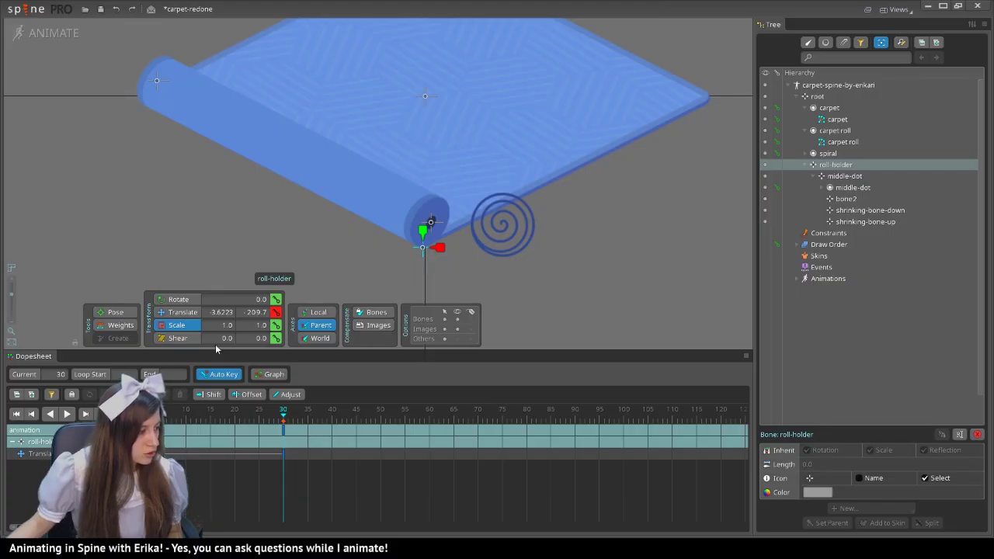
scroll(401, 256, up, 5)
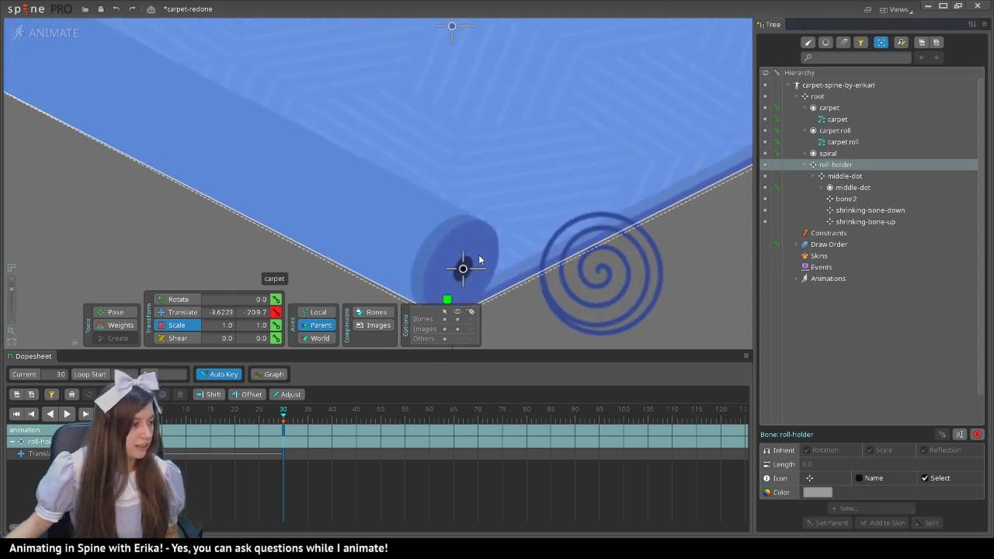
Step: At frame 30, scale down both shrinking bones and move roll-holder out to 233.79 Y
click(853, 212)
ctrl+click(851, 222)
scroll(458, 177, down, 3)
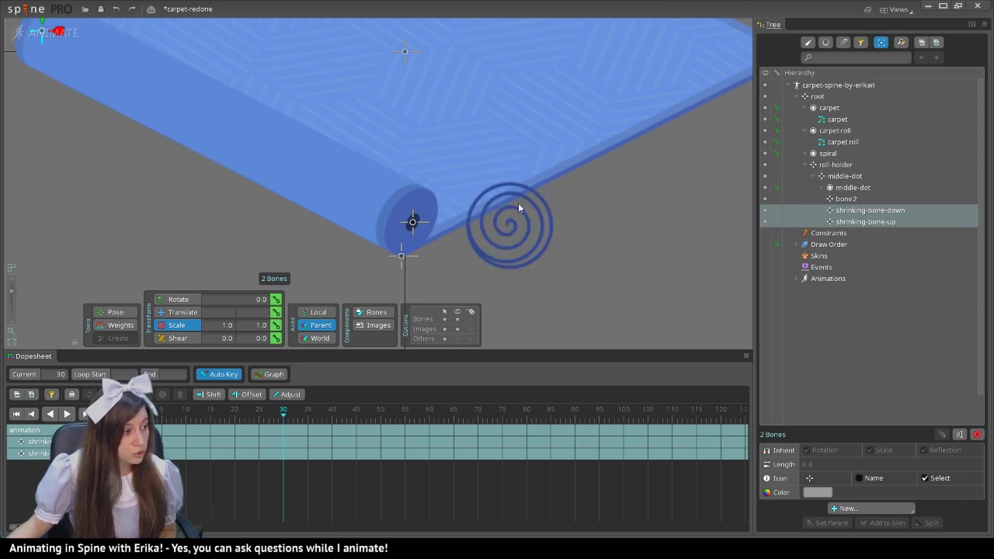
scroll(140, 182, down, 3)
drag(134, 183, 189, 98)
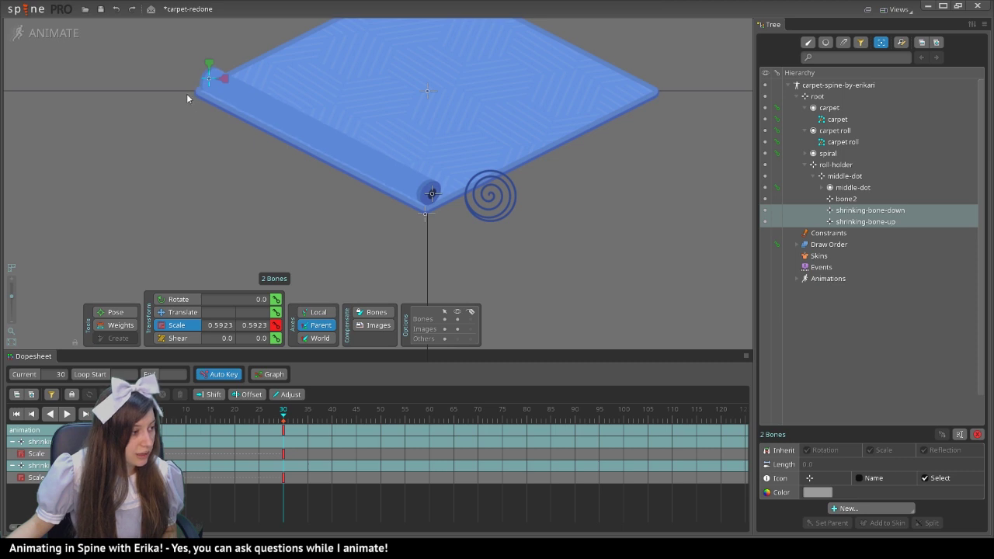
drag(185, 95, 206, 116)
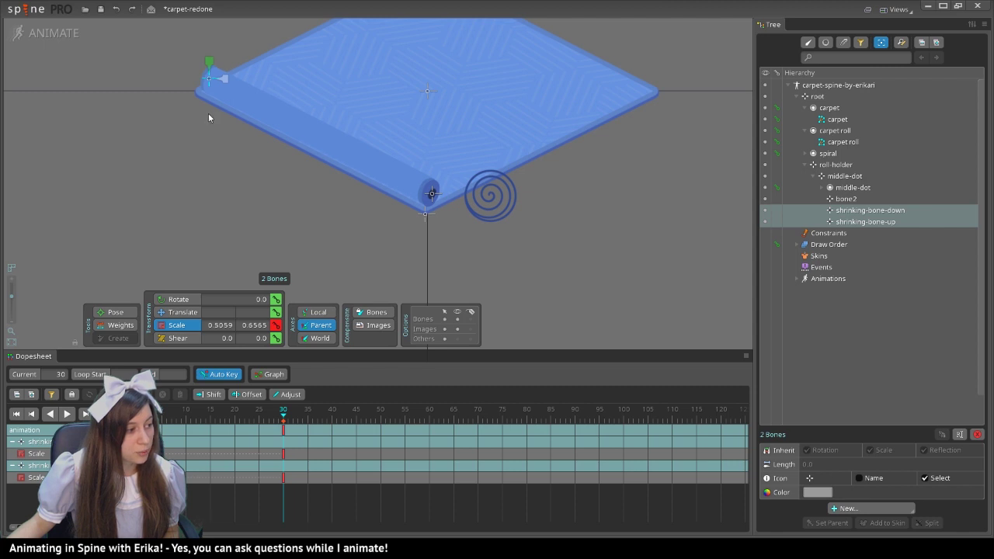
drag(215, 116, 206, 56)
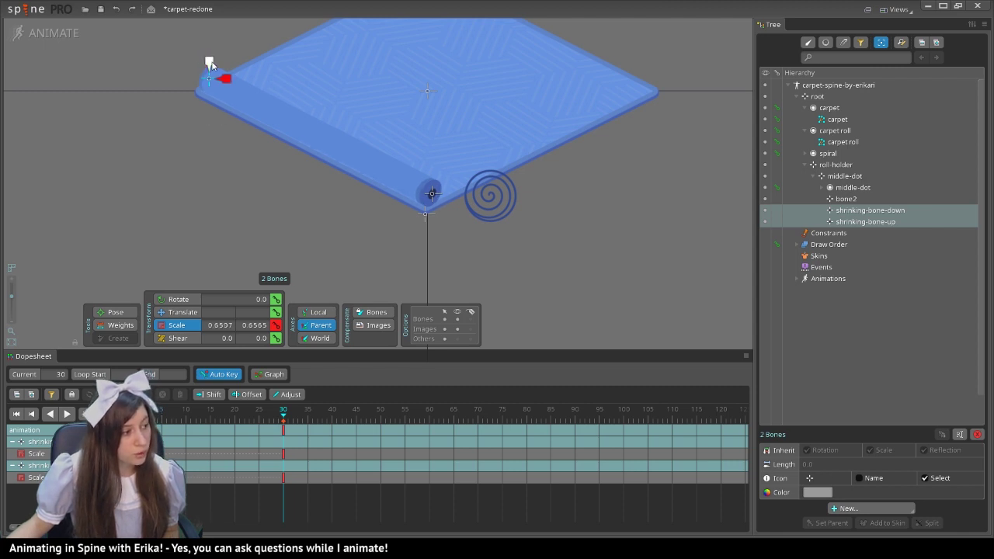
drag(212, 61, 219, 79)
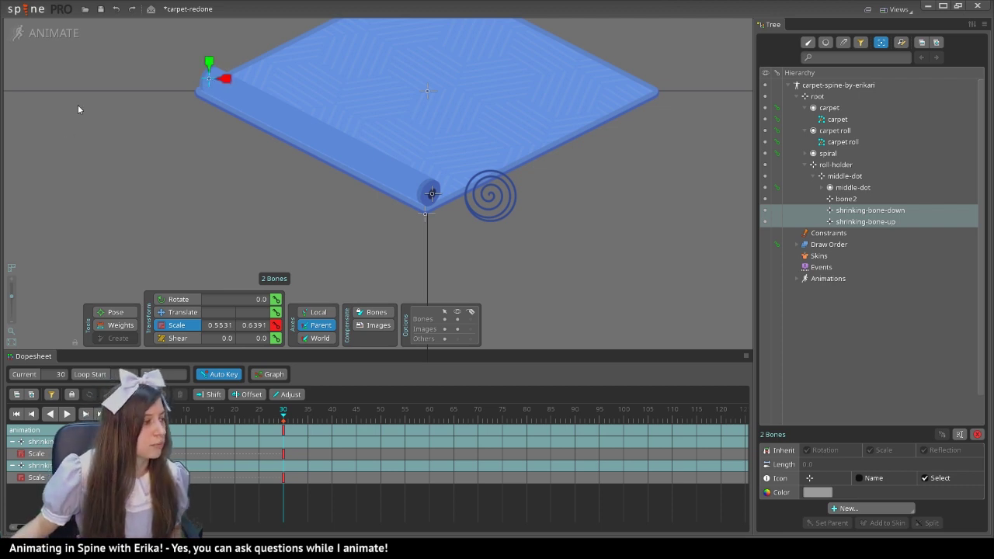
key(v)
drag(426, 213, 469, 292)
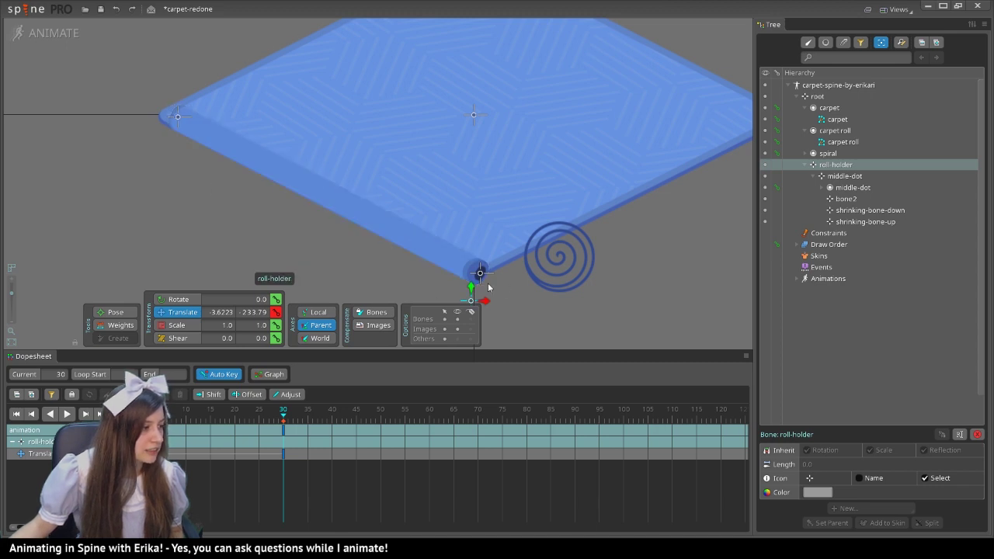
Step: Move shrinking-bone-up onto the carpet's left corner (-393.79, 202.33), then scrub back to frame 13
click(178, 116)
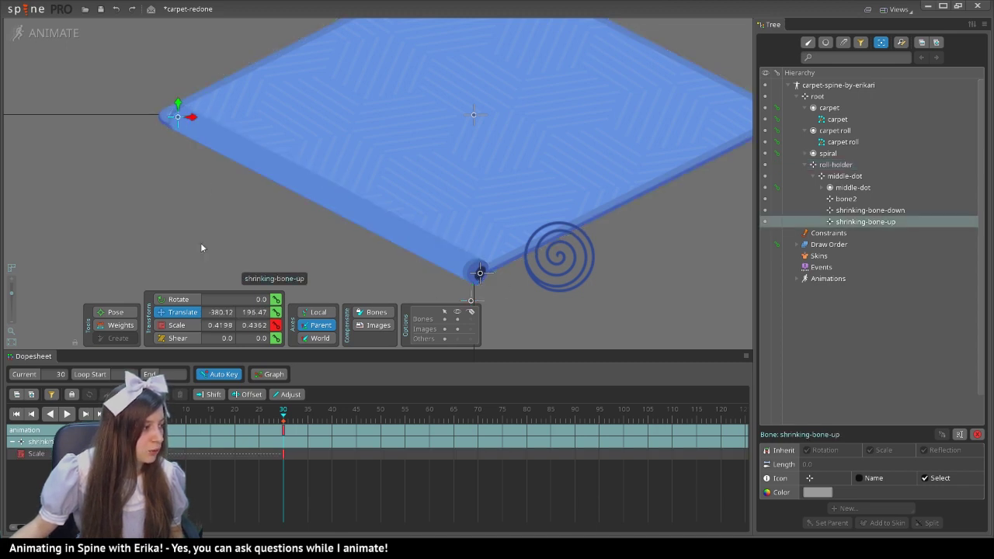
drag(191, 118, 168, 115)
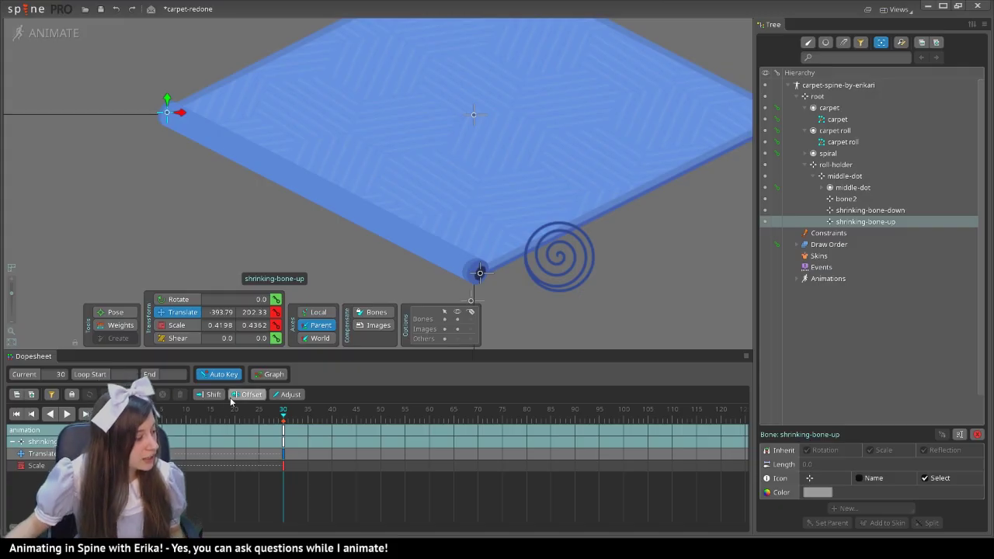
drag(230, 400, 139, 400)
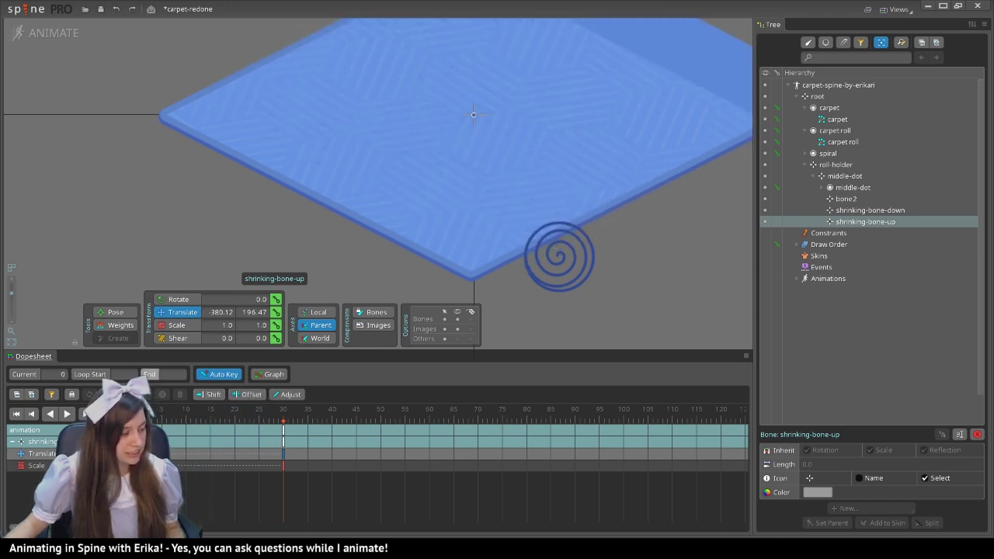
Step: Key every bone at frame 0 with Ctrl+Shift+L and scrub frames 0 to 15
key(Escape)
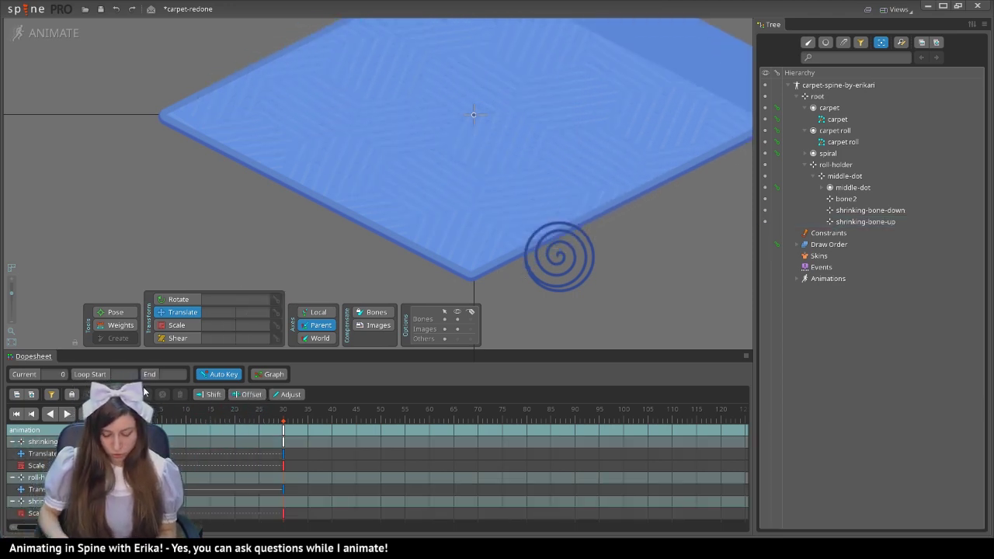
key(ctrl+shift+k)
key(ctrl+shift+l)
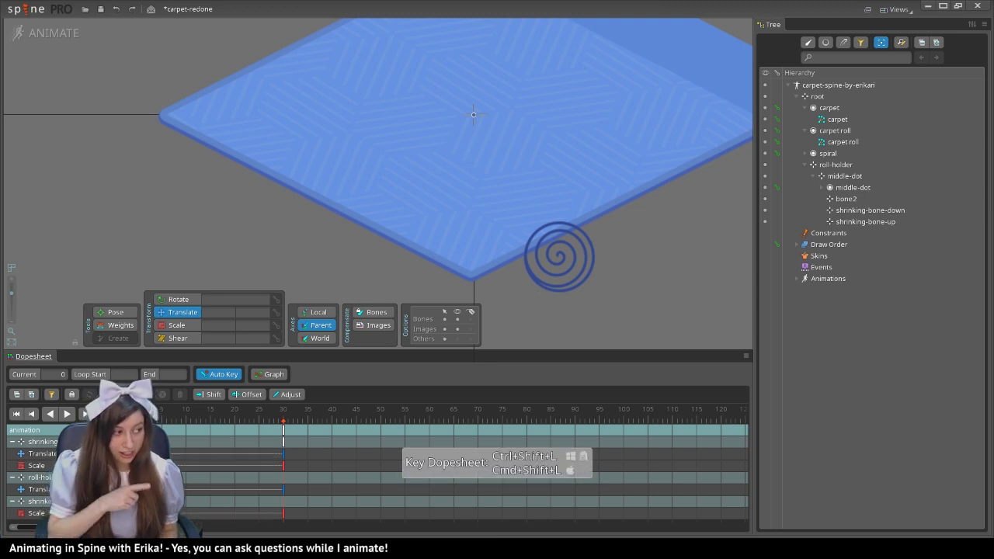
scroll(189, 179, down, 4)
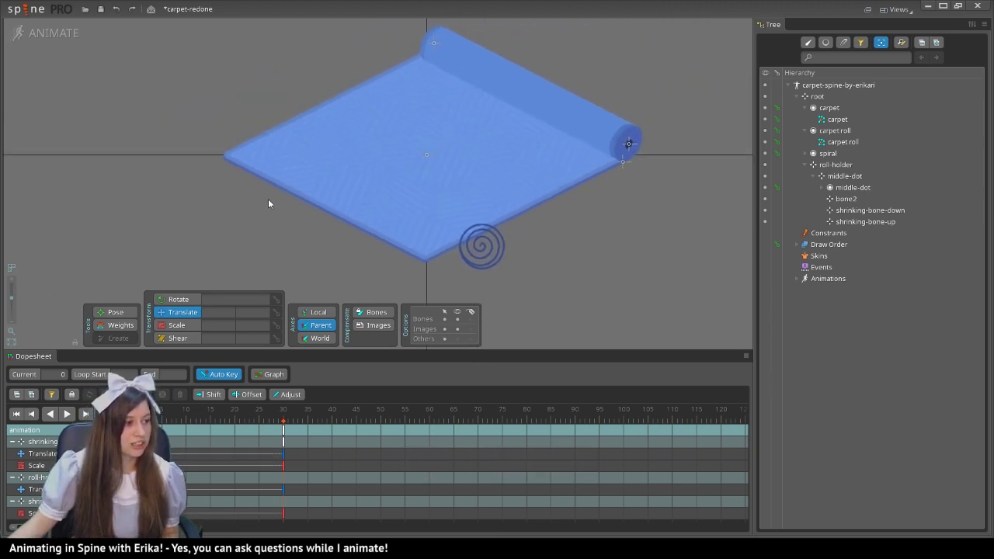
drag(137, 409, 282, 401)
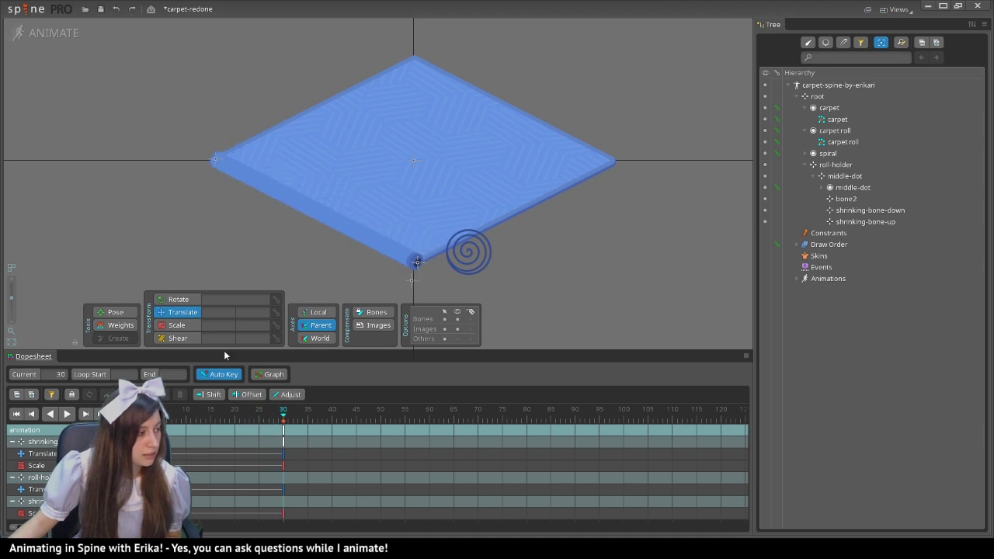
Step: Nudge shrinking-bone-up's frame-30 key to -401.35, 206.65 and play the unroll animation
scroll(147, 188, up, 5)
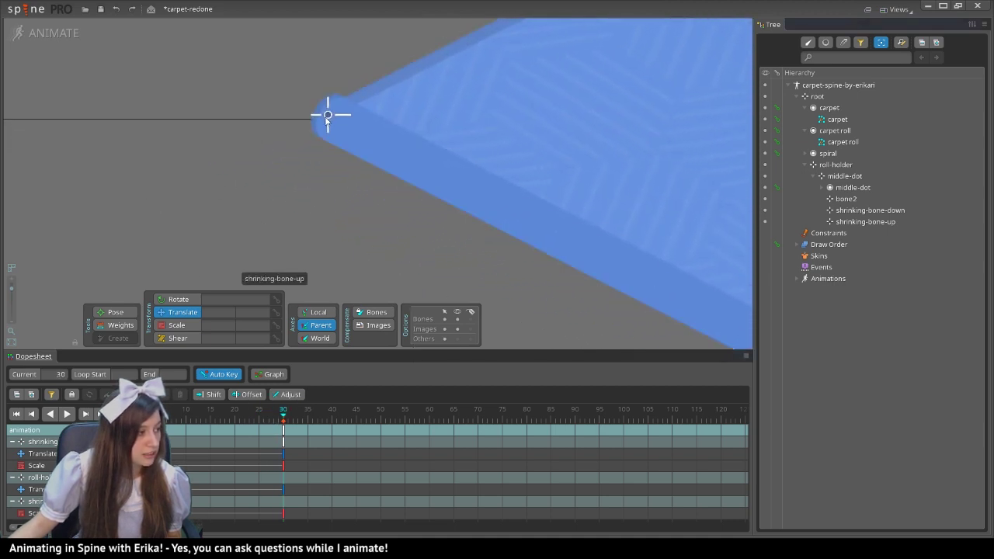
click(327, 117)
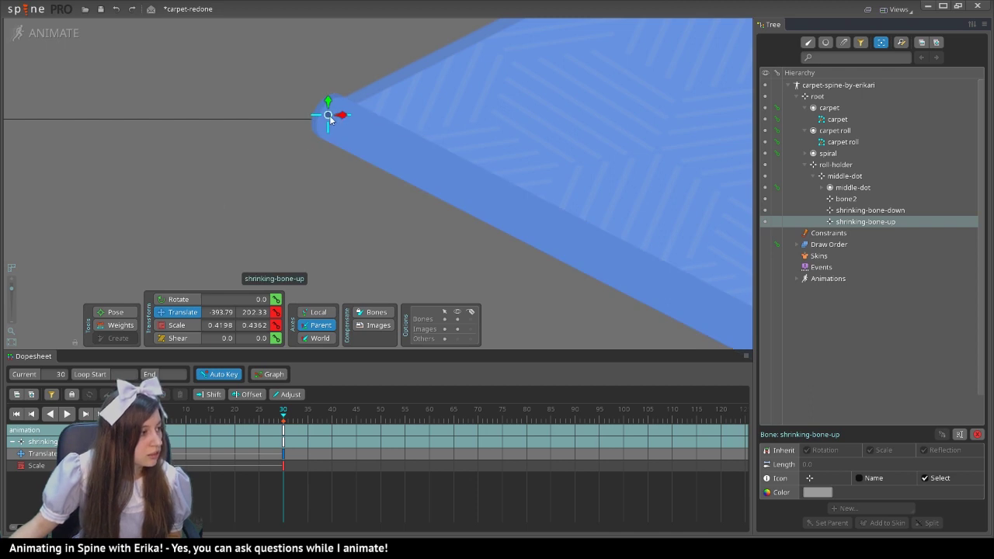
mouse_move(329, 116)
mouse_down()
mouse_move(323, 99)
mouse_move(318, 109)
mouse_up()
scroll(294, 165, down, 5)
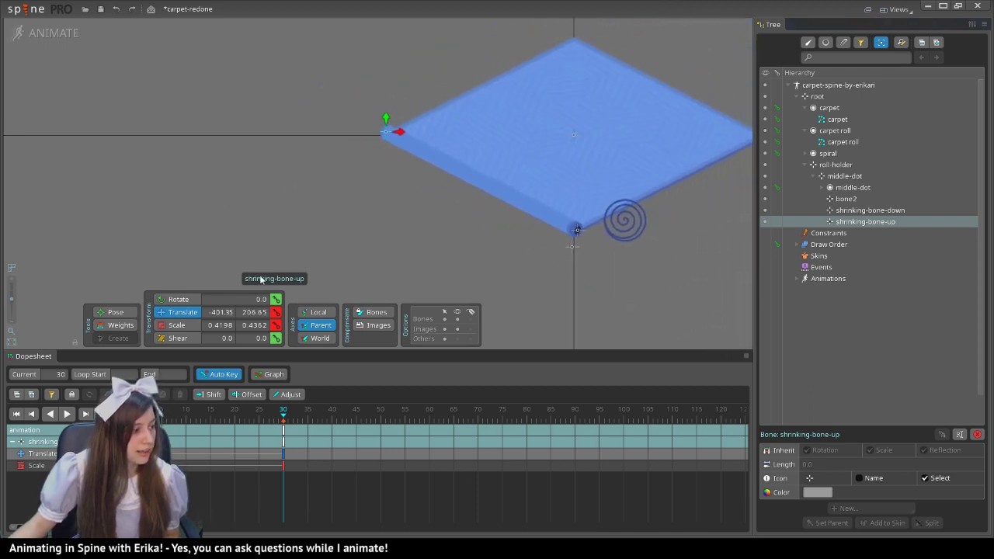
drag(259, 424, 138, 424)
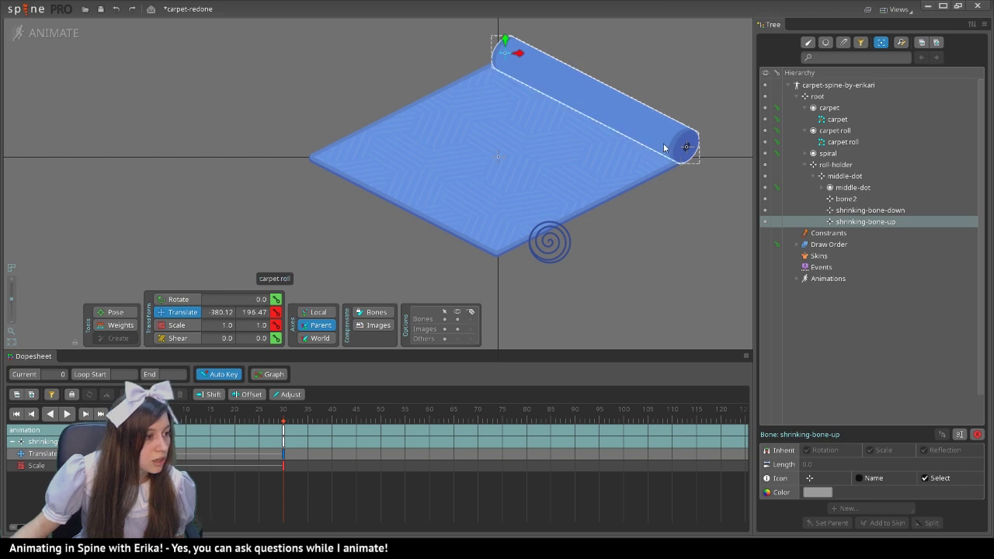
key(ctrl+z)
click(506, 52)
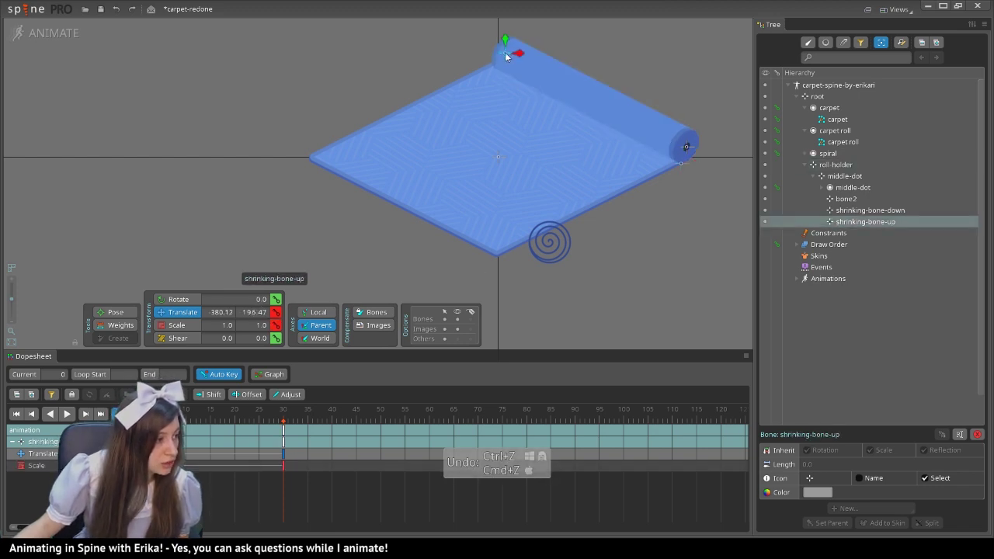
click(67, 414)
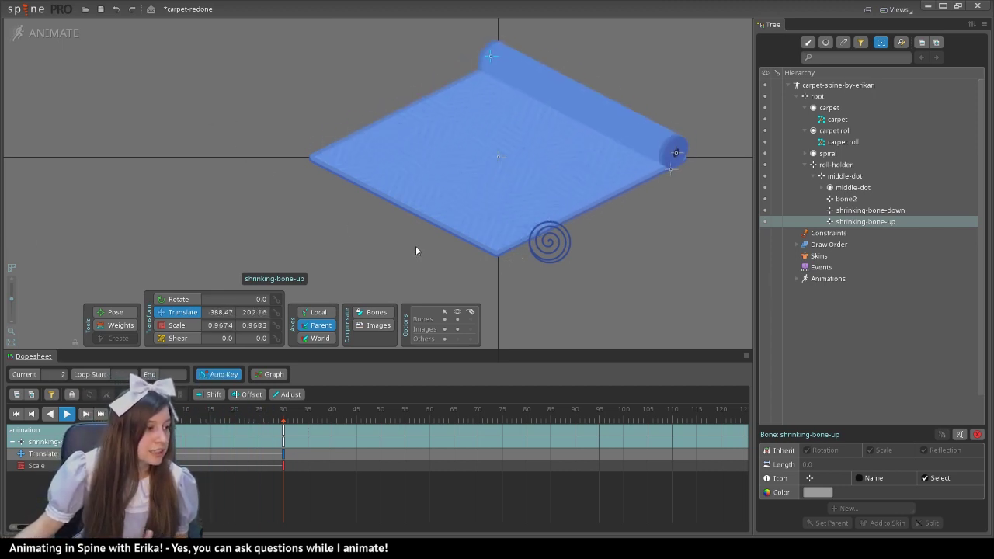
Step: Key the carpet mesh's deform at frame 30, then step back to frame 25
click(326, 242)
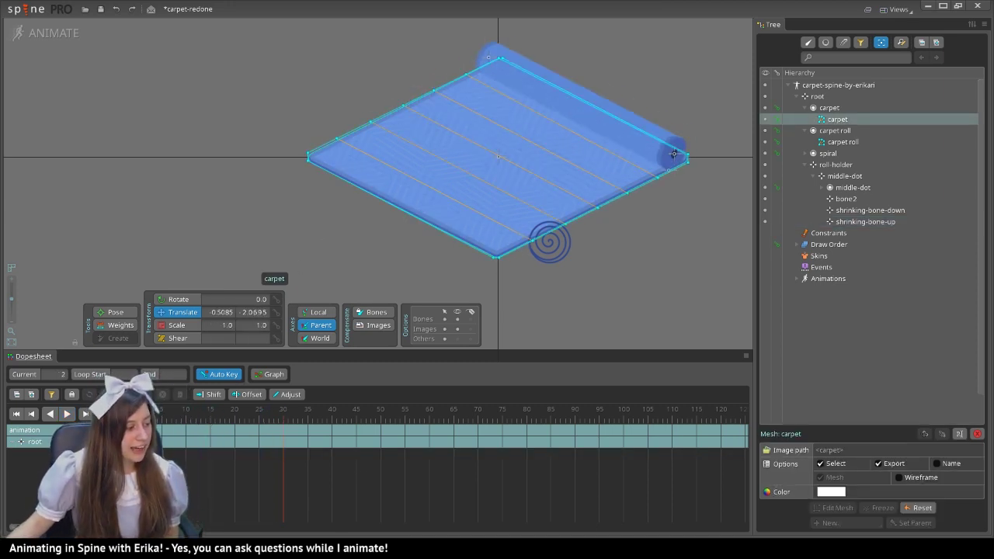
key(Home)
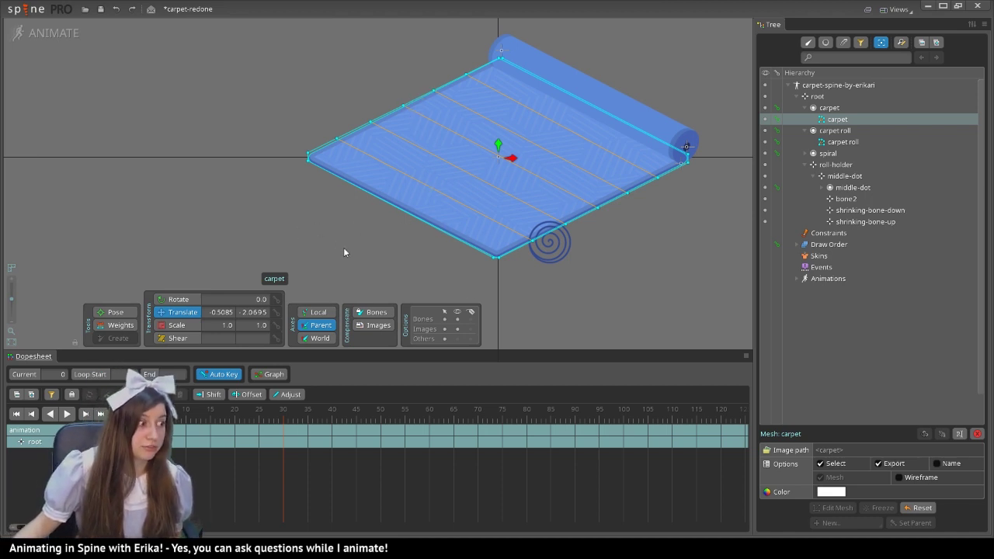
drag(178, 416, 282, 418)
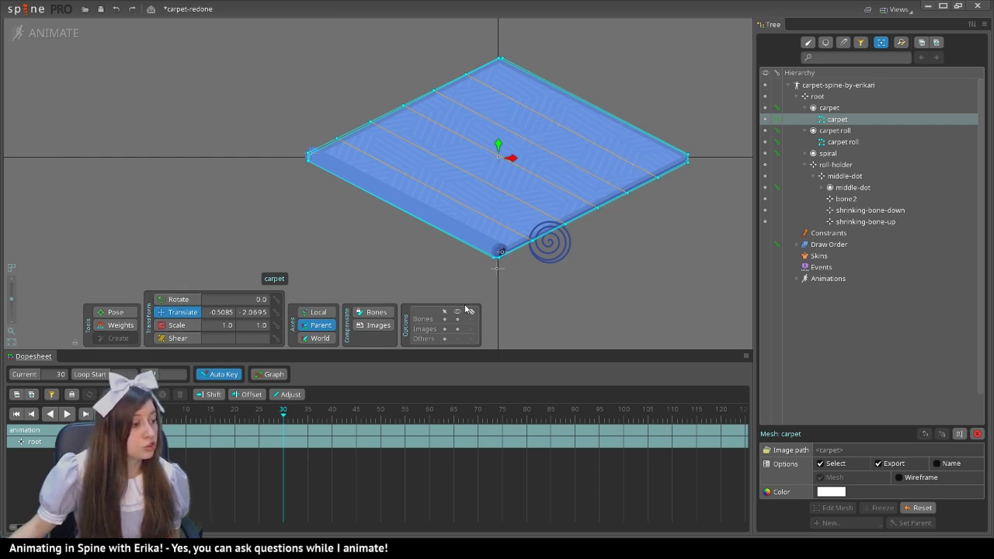
click(776, 119)
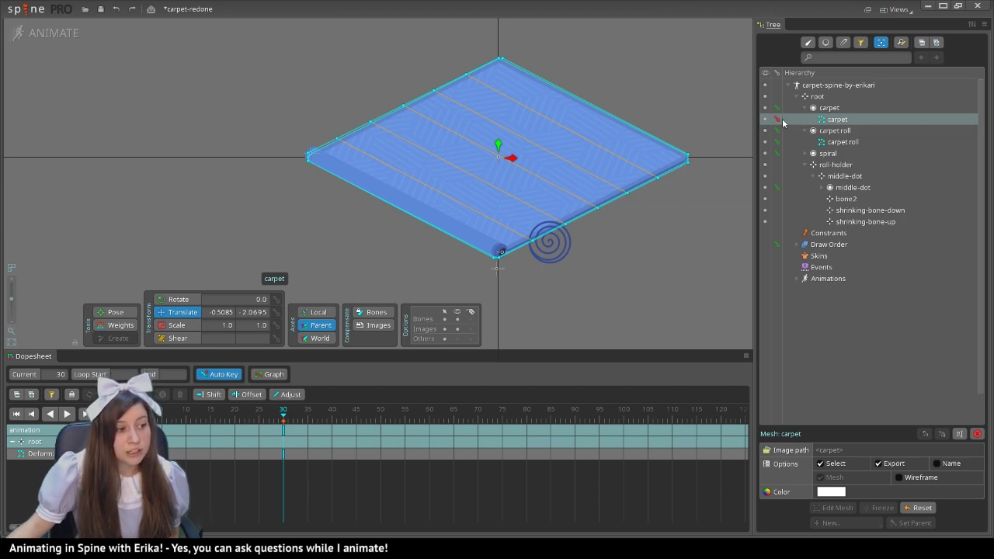
click(267, 418)
click(259, 418)
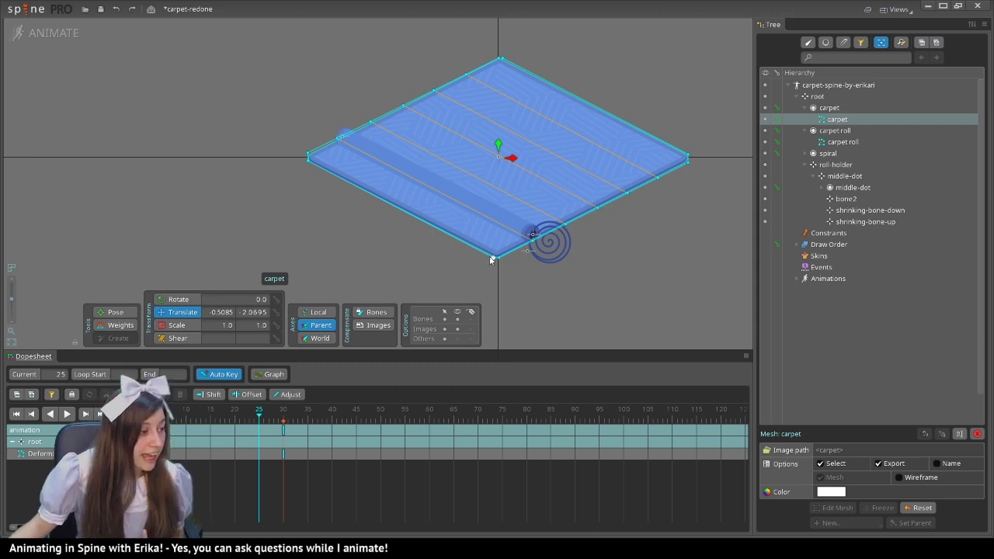
Step: Using world axes, copy the roll-side vertex position and paste it onto the carpet's bottom corner vertex
click(536, 239)
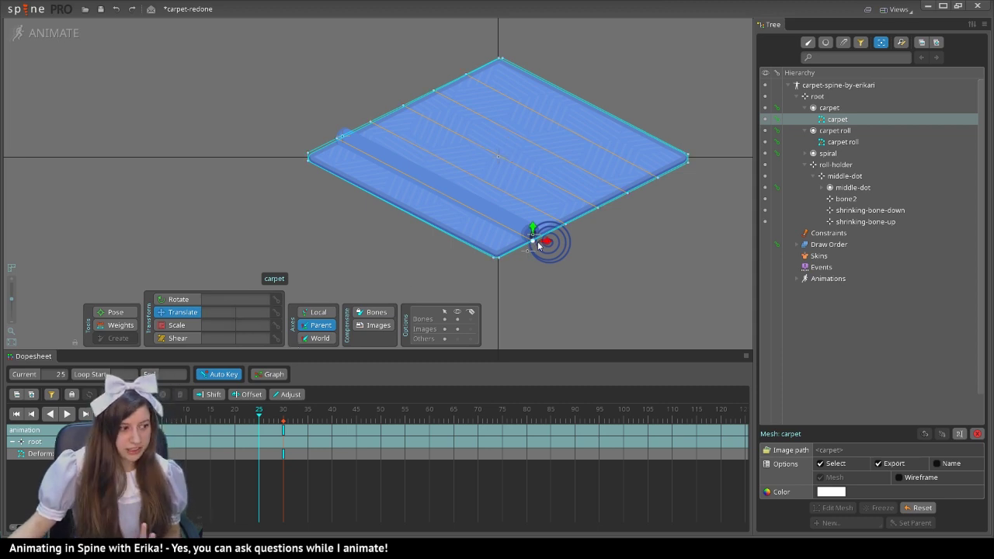
click(320, 338)
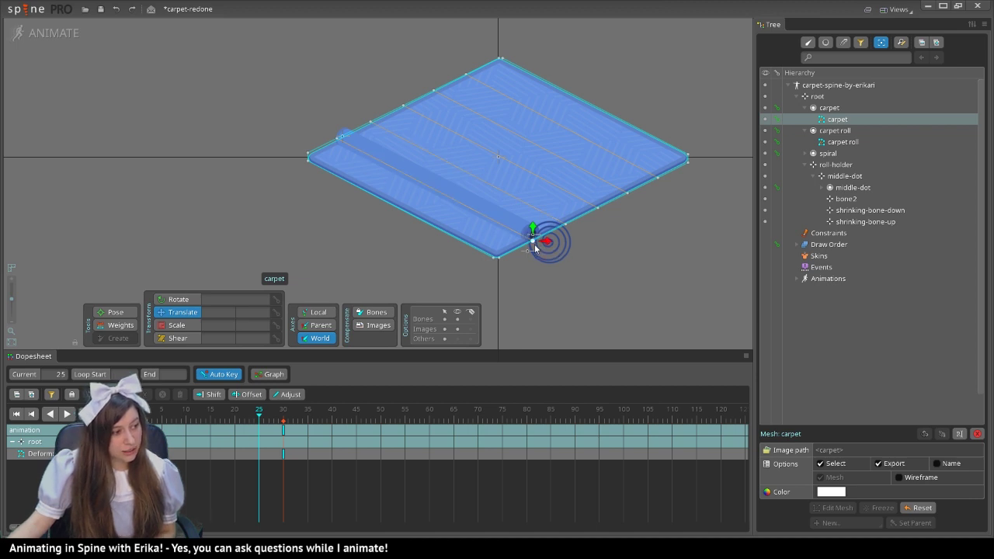
key(ctrl+c)
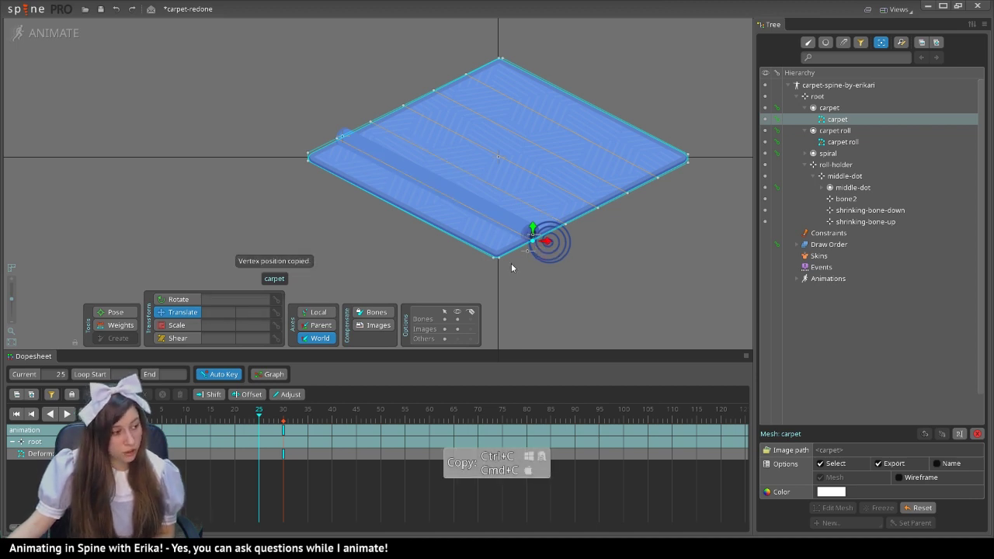
click(498, 257)
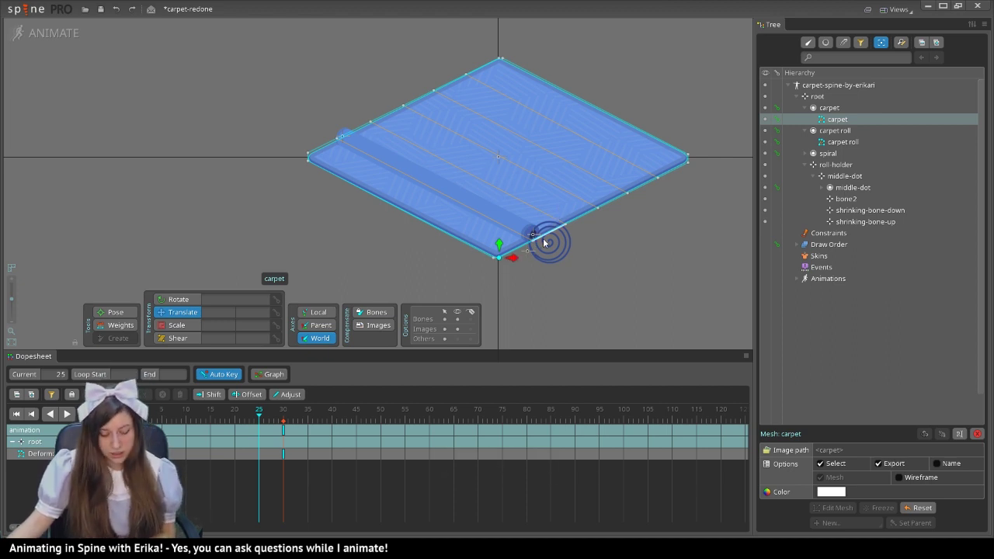
key(ctrl+v)
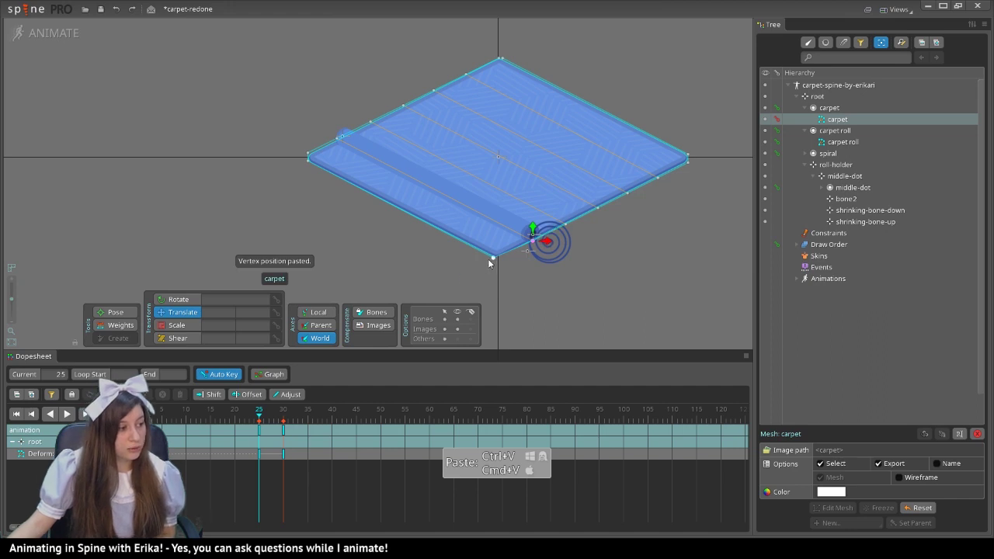
key(ctrl+v)
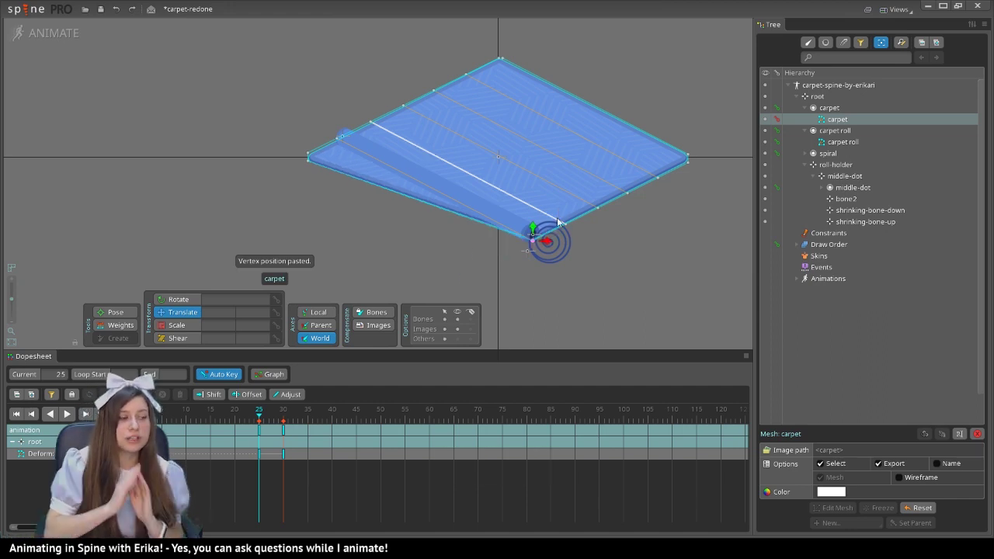
Step: Paste the copied upper-left vertex position onto the left corner vertex, deselect, and preview frames 25–30
click(337, 139)
key(ctrl+c)
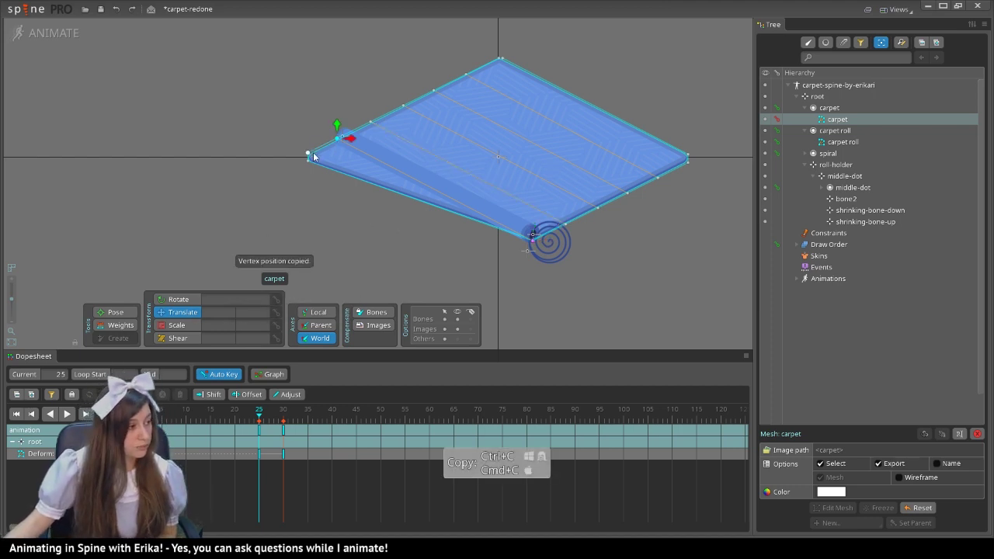
key(ctrl+v)
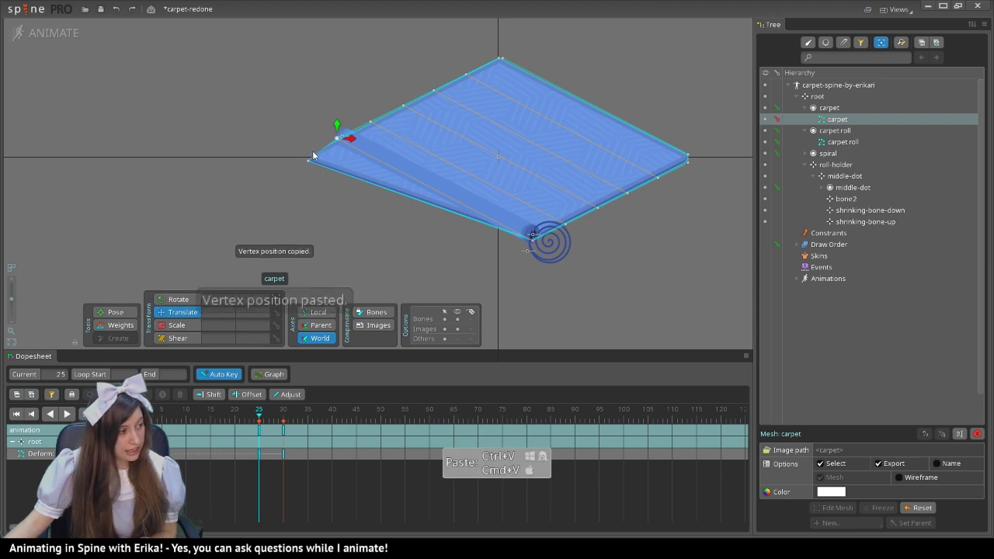
key(ctrl+v)
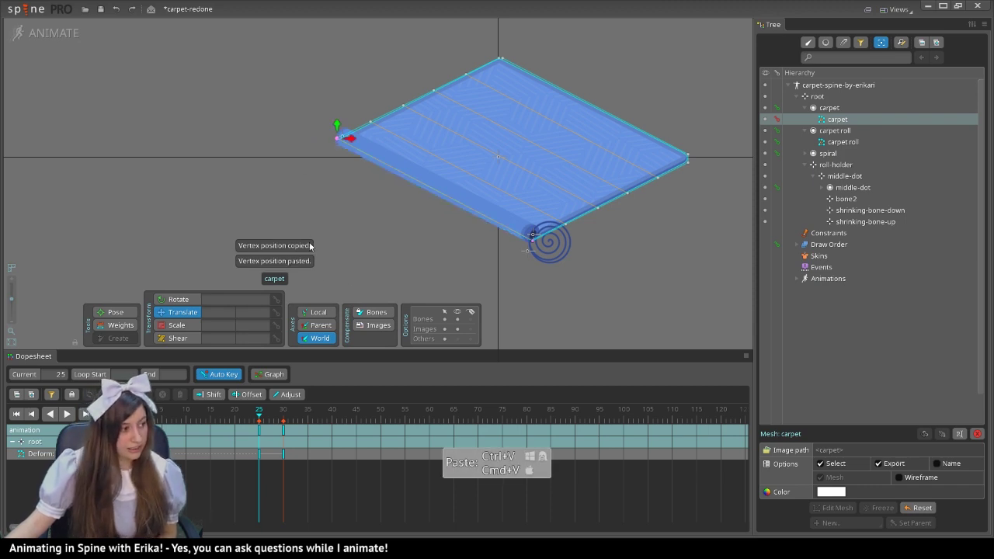
key(space)
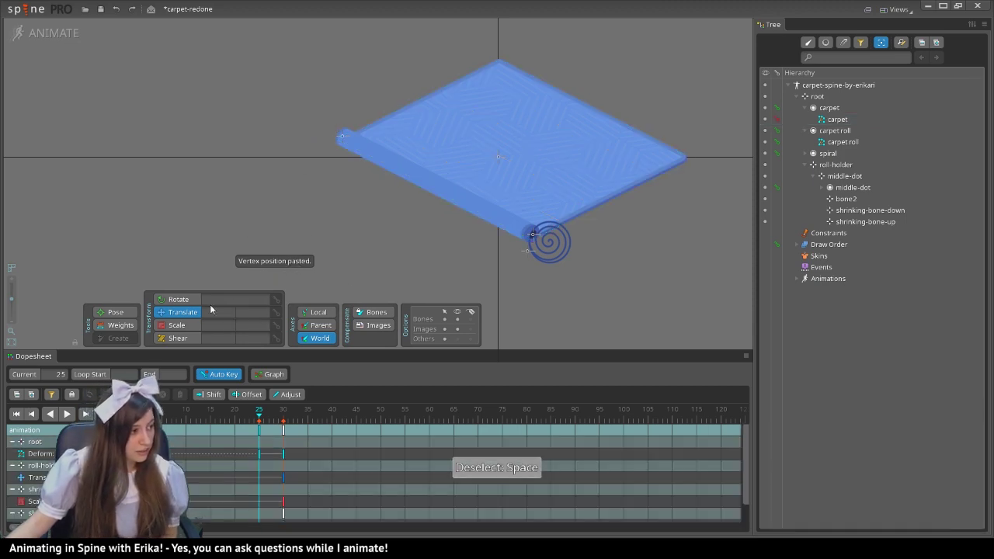
drag(256, 414, 212, 422)
Step: At frame 15, snap the carpet mesh's bottom corner vertex onto the roll's position
click(436, 219)
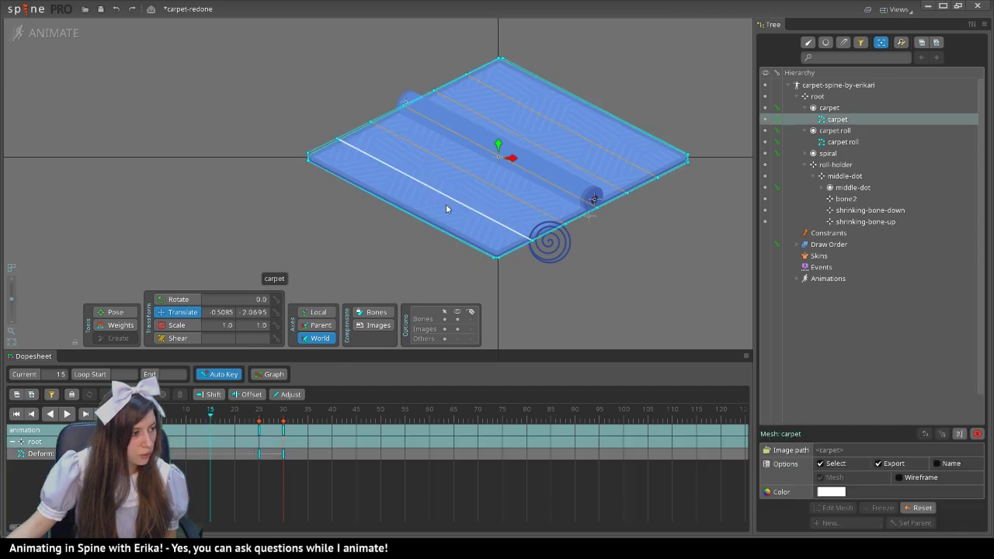
click(499, 261)
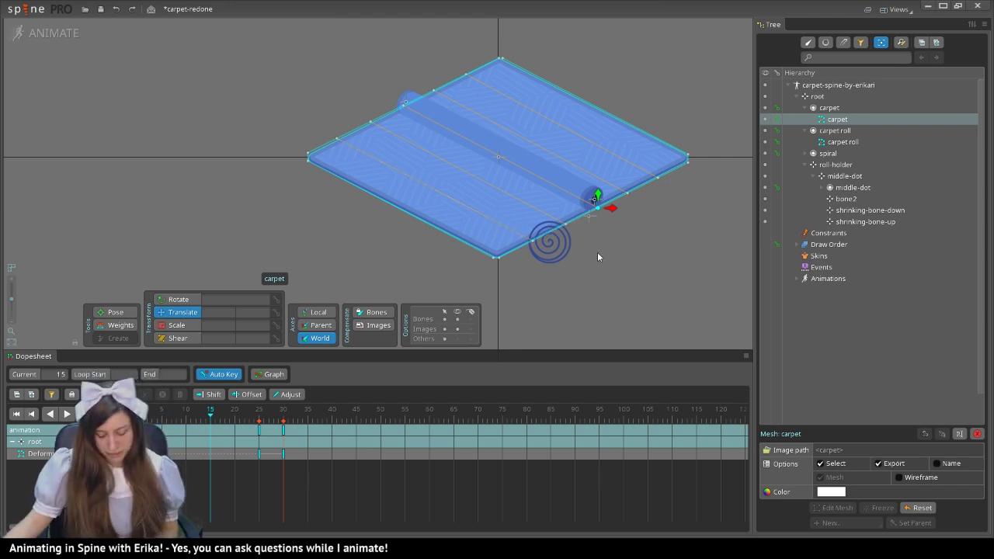
key(ctrl+c)
click(568, 222)
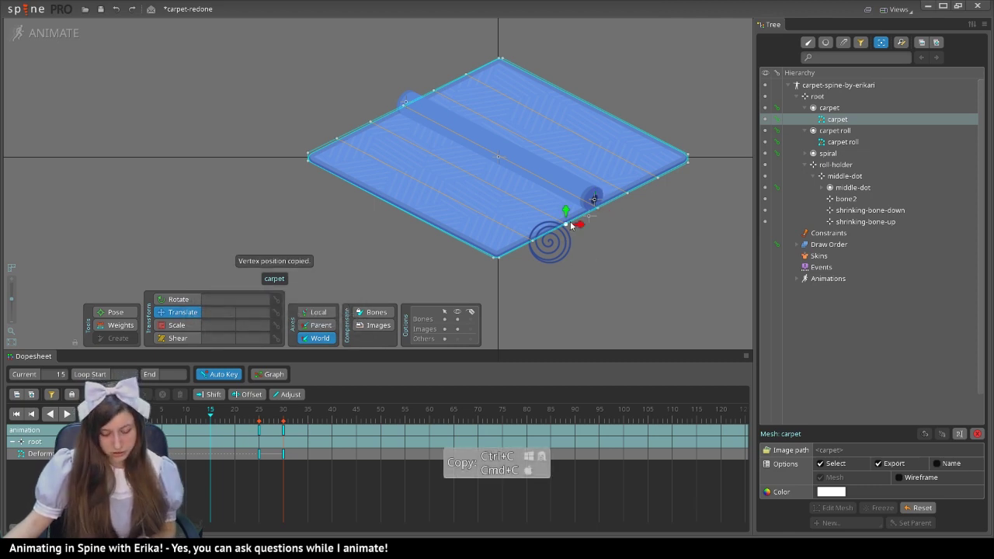
key(ctrl+v)
key(ctrl+v)
key(ctrl+z)
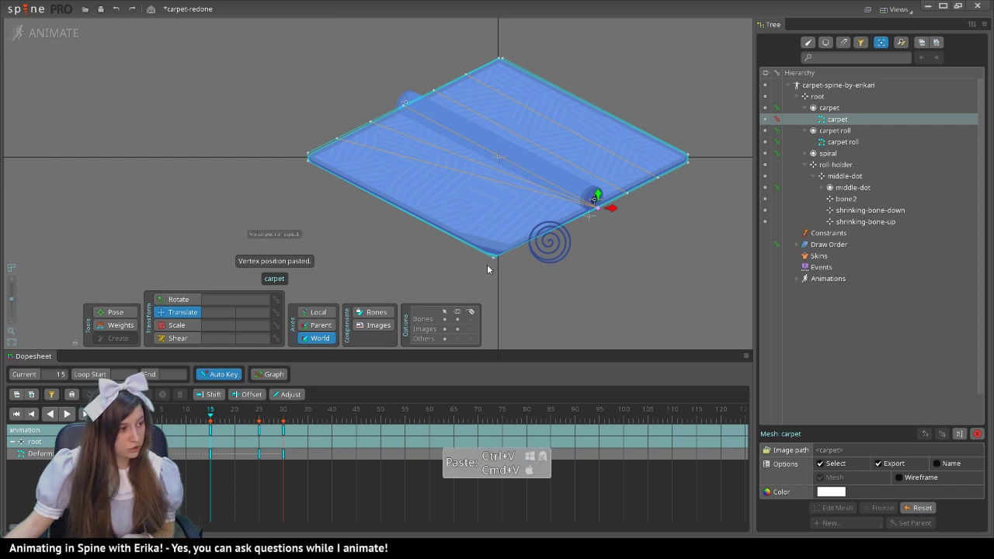
key(ctrl+v)
Step: Pin the carpet's left corner vertex to the roll's far end, then preview frames 15–27
click(401, 107)
key(ctrl+c)
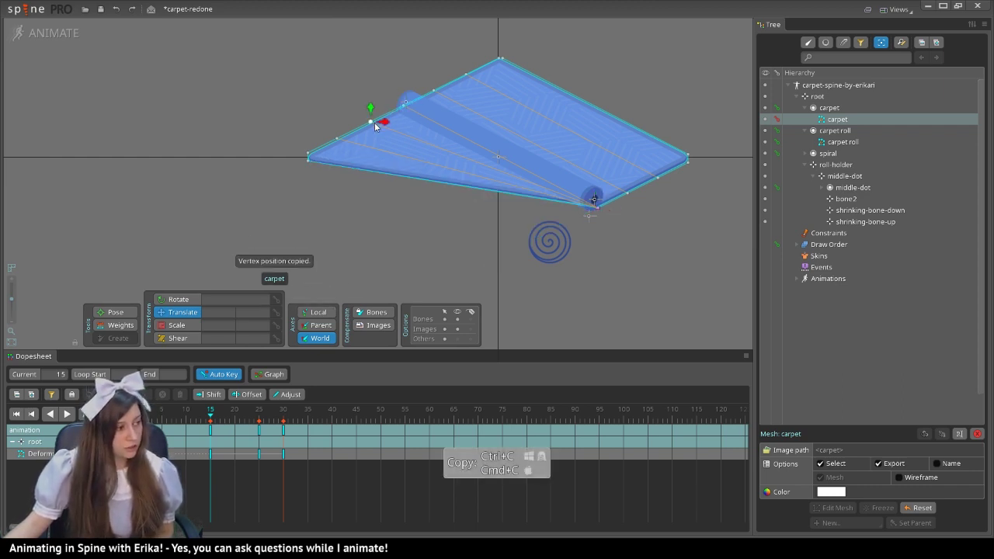
key(ctrl+v)
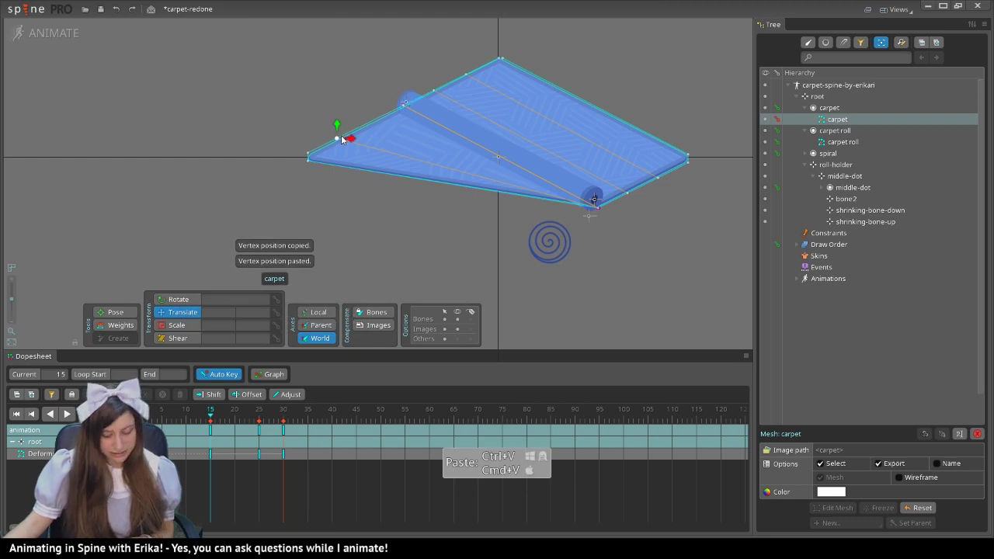
key(ctrl+v)
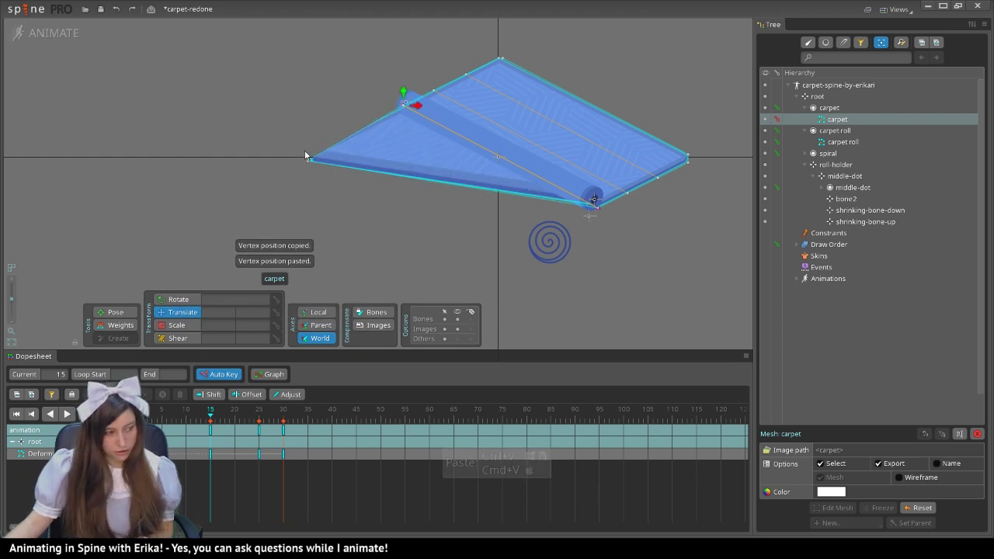
click(307, 153)
key(ctrl+v)
key(ctrl+v)
drag(215, 414, 251, 434)
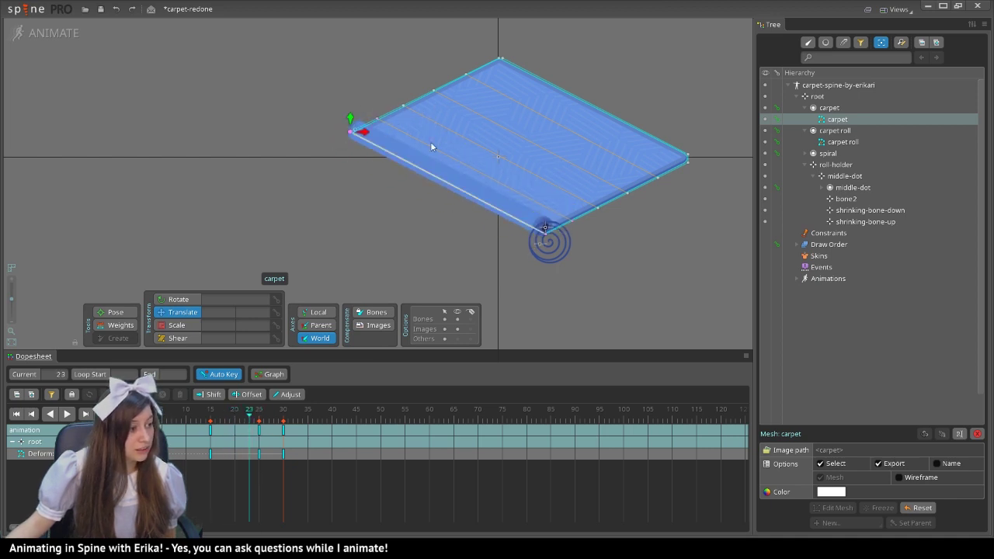
Step: Scrub frames 20–26 to preview the roll moving along the carpet, settling on frame 20
click(234, 420)
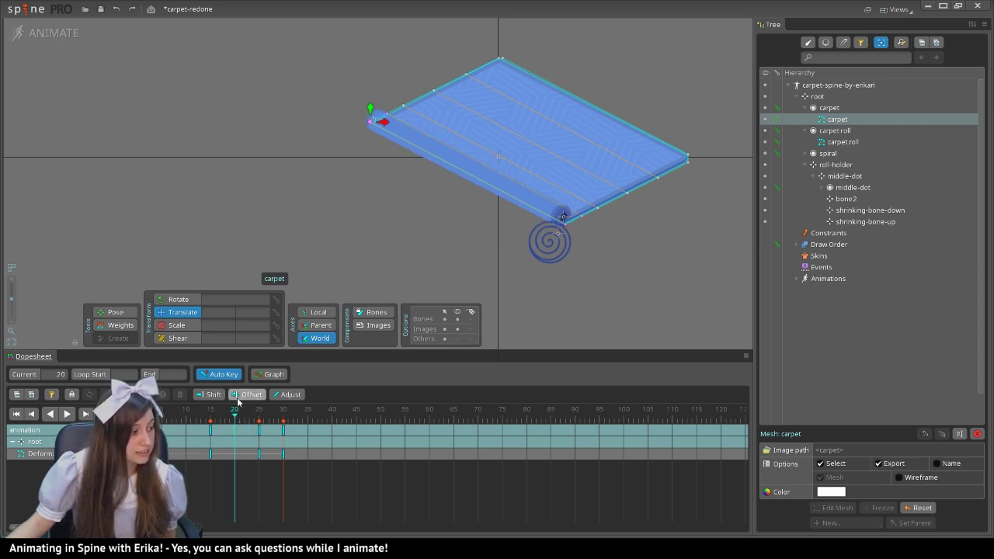
drag(234, 421, 266, 418)
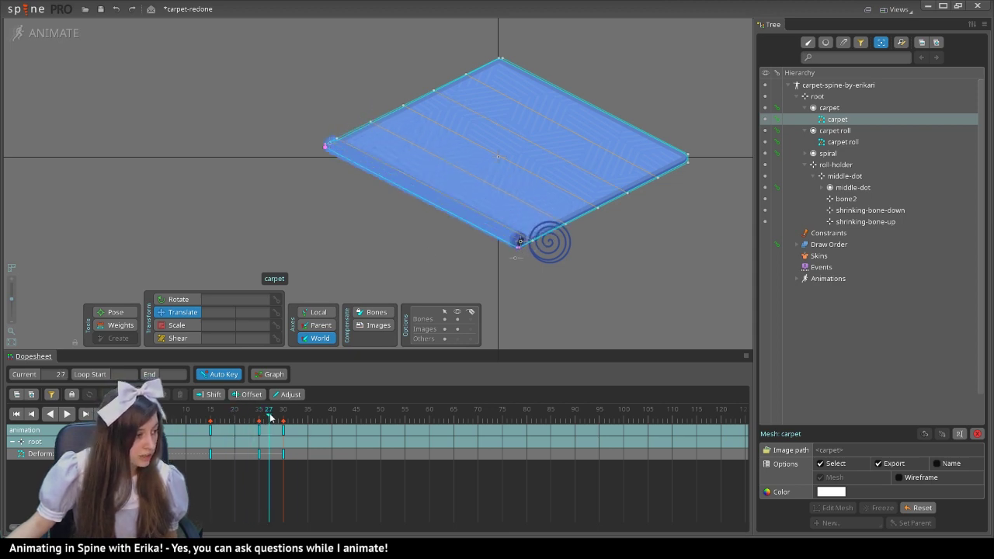
drag(271, 418, 510, 437)
scroll(330, 449, right, 3)
drag(164, 410, 144, 410)
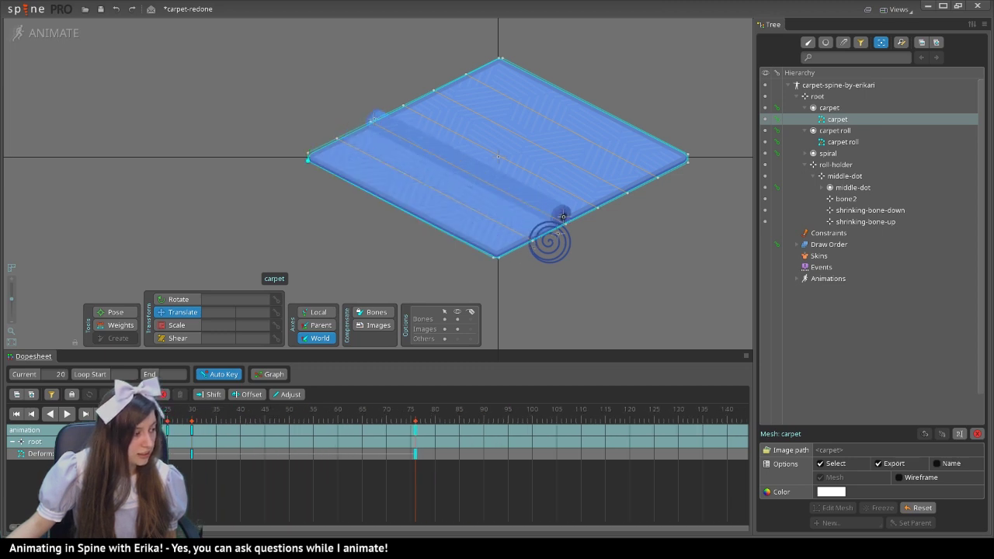
scroll(458, 466, left, 3)
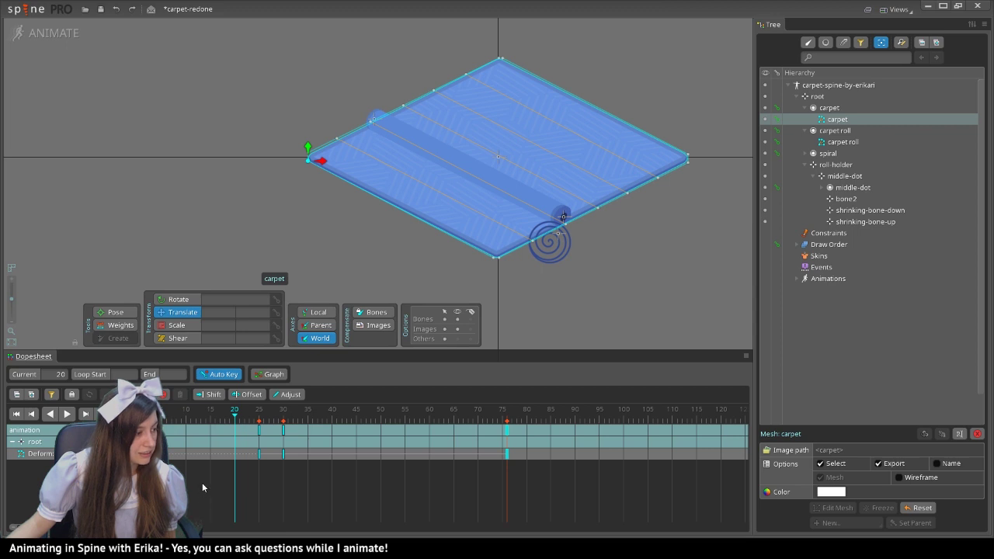
mouse_move(231, 417)
mouse_down()
mouse_move(284, 417)
mouse_move(234, 417)
mouse_up()
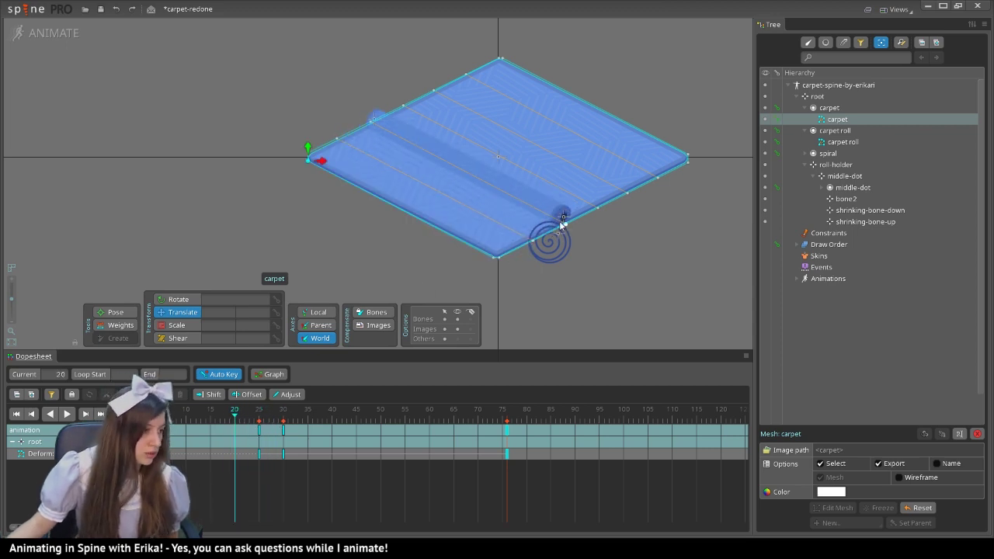
Step: Key frame 20 by pasting roll positions onto the carpet's bottom and left corner vertices
key(ctrl+c)
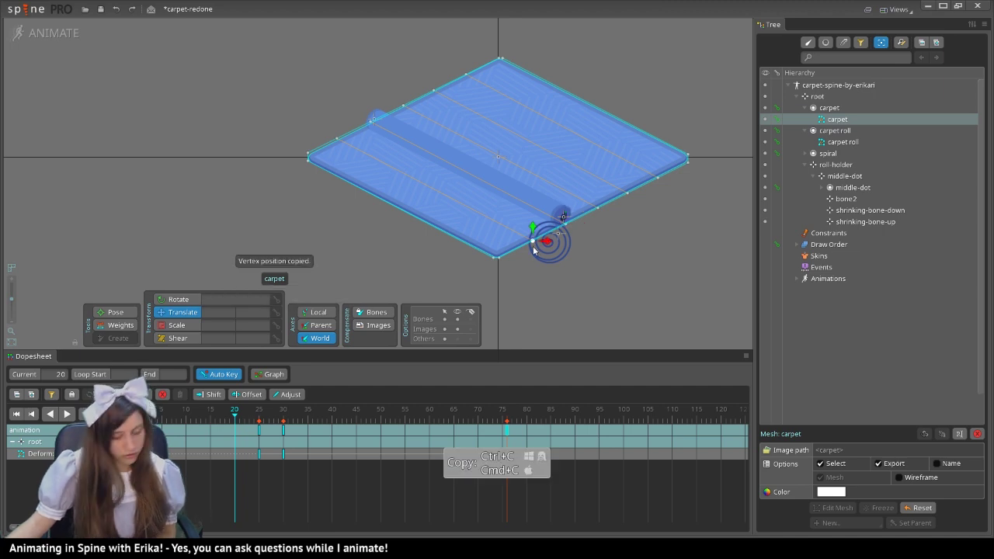
key(ctrl+v)
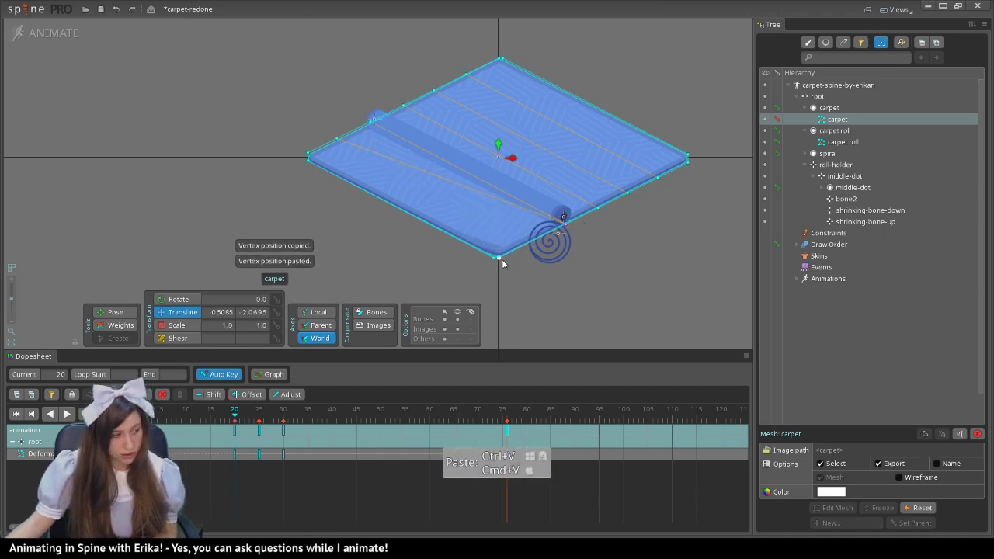
click(496, 266)
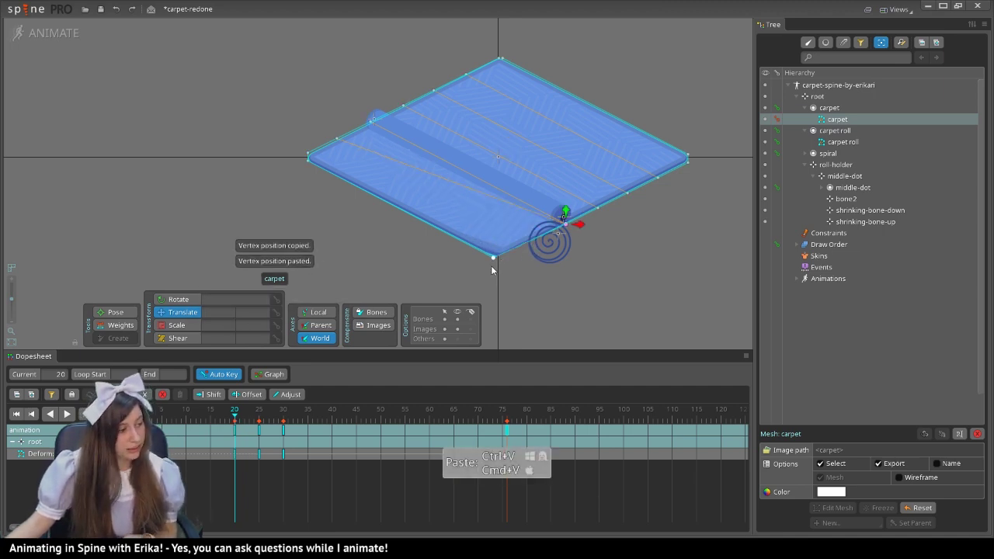
key(ctrl+v)
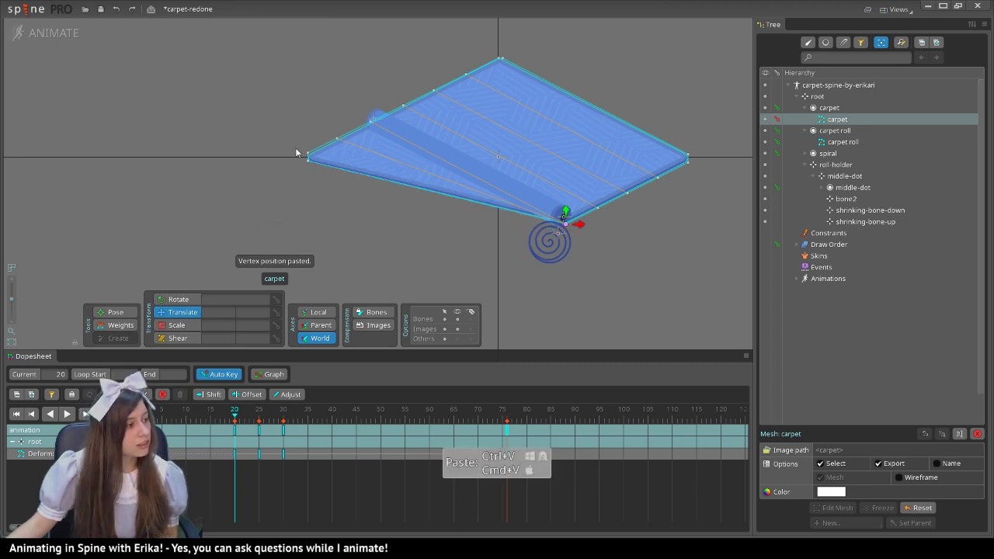
key(ctrl+c)
key(ctrl+c)
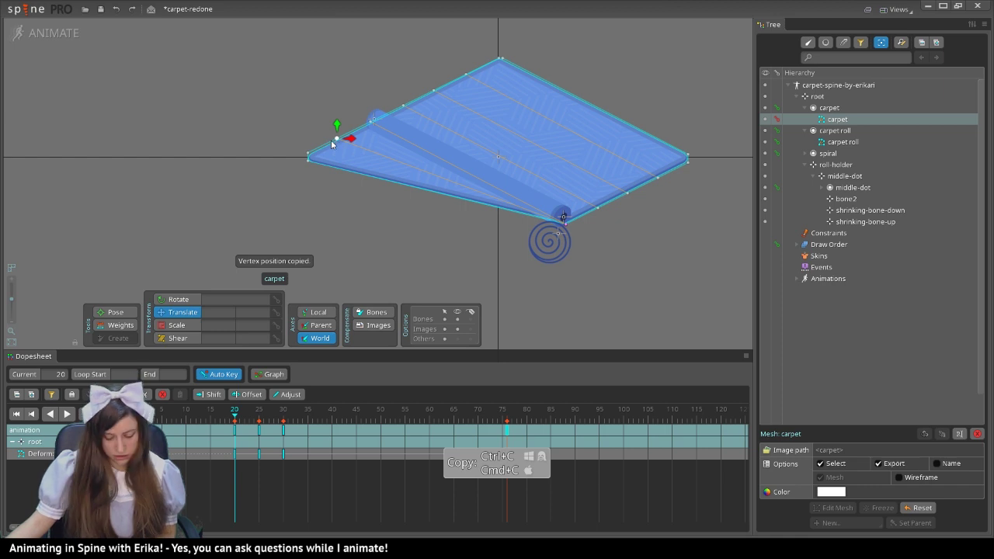
key(ctrl+c)
key(ctrl+v)
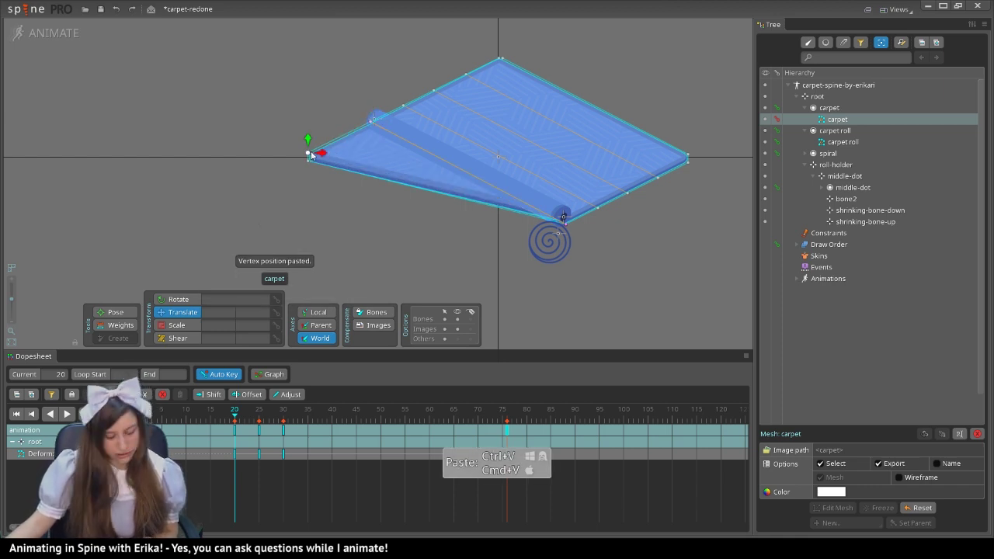
key(ctrl+v)
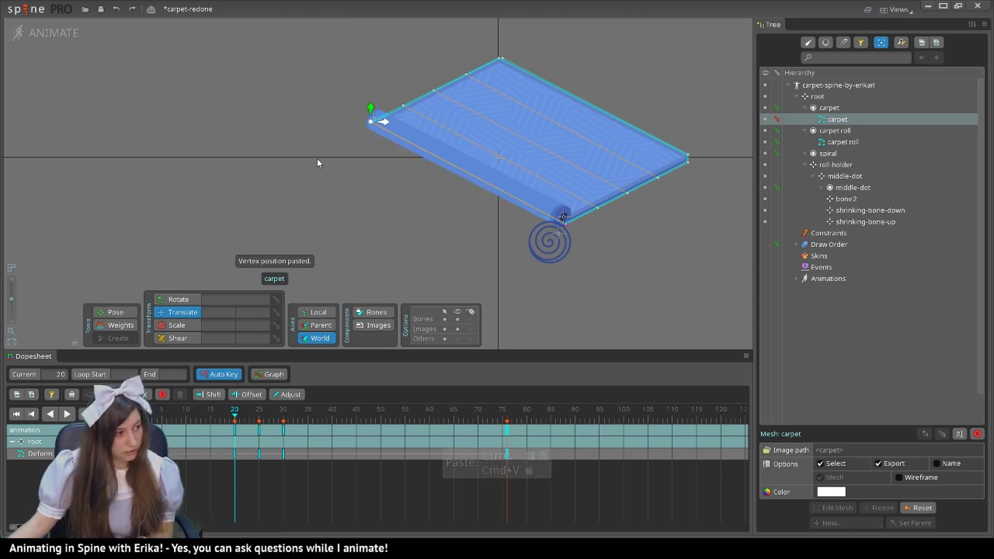
key(ctrl+v)
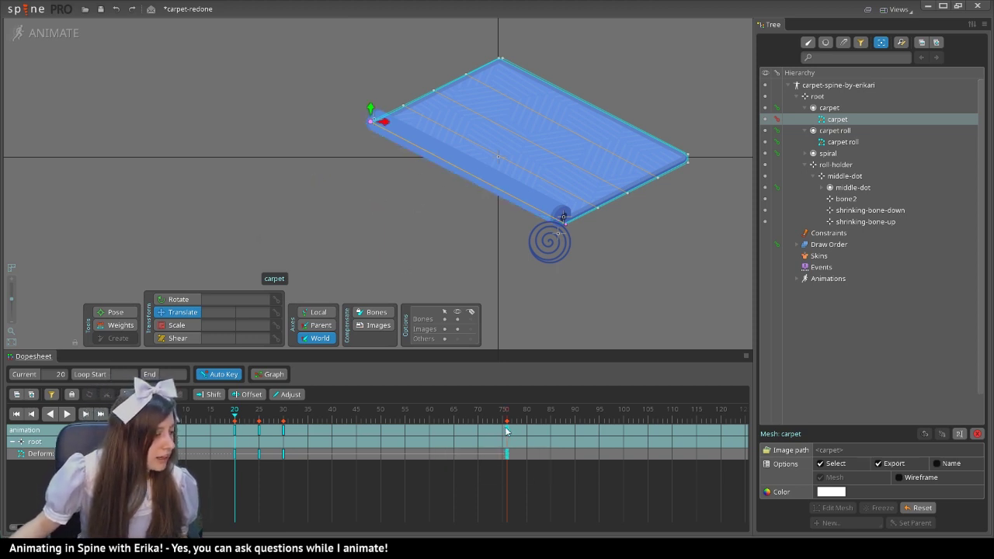
Step: Play the carpet unrolling animation from frame 15 and clear the selection
click(212, 420)
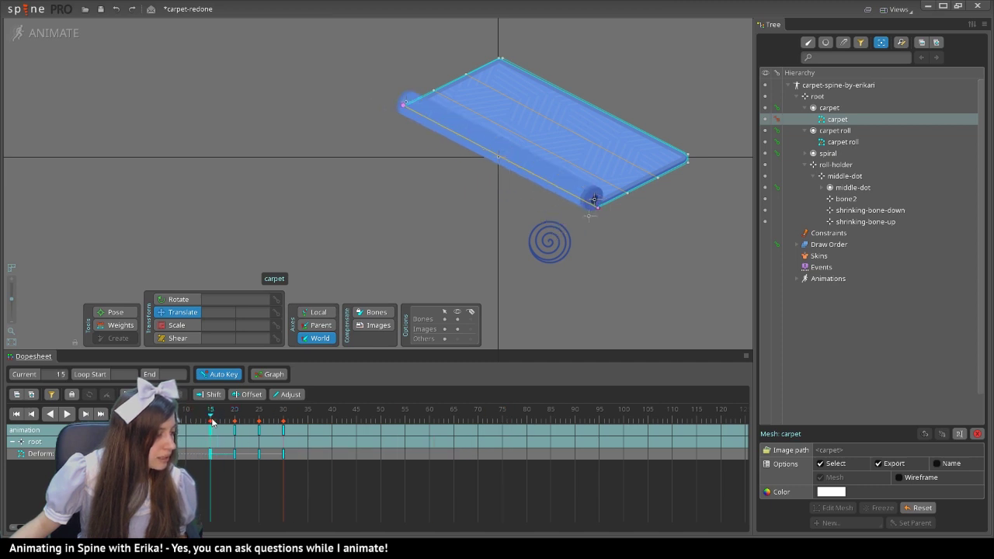
click(67, 414)
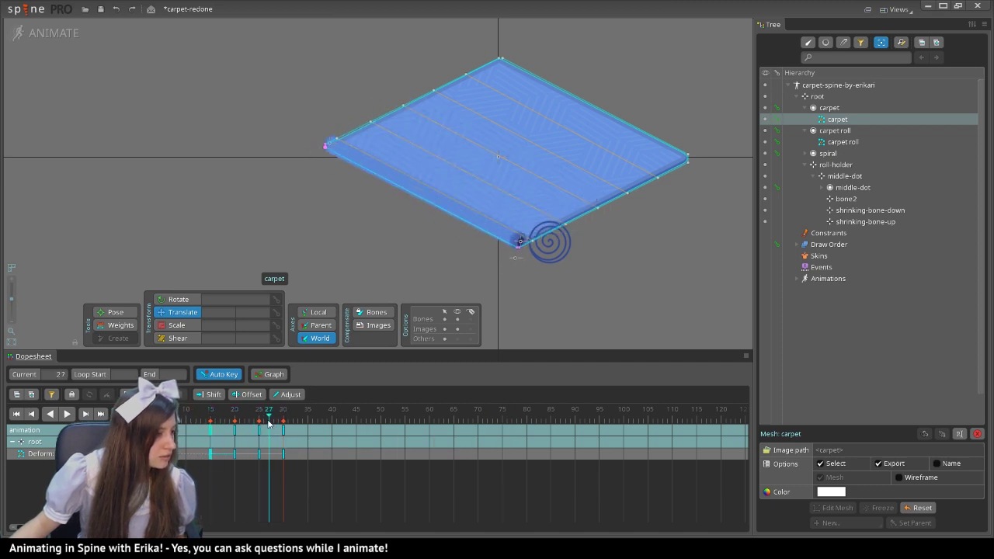
key(c)
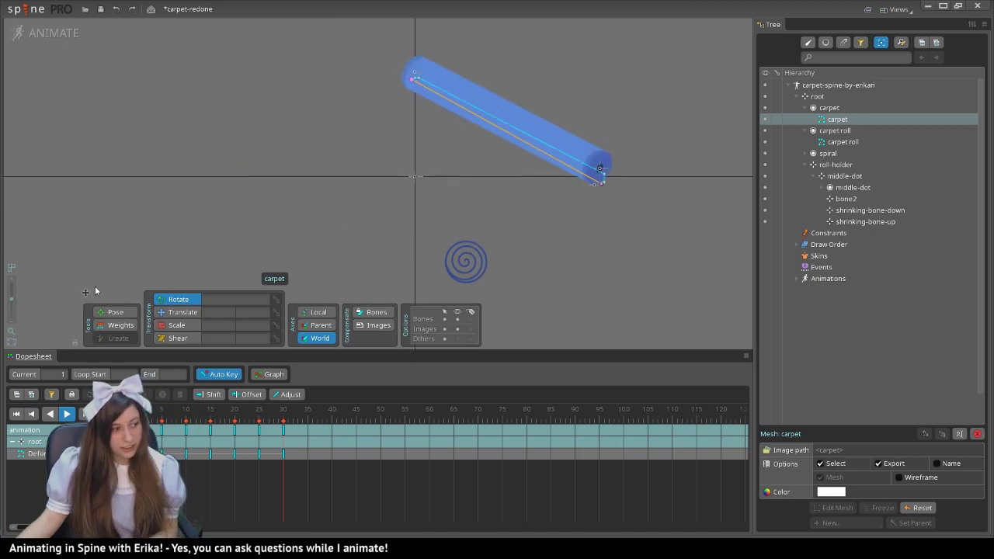
key(space)
key(space)
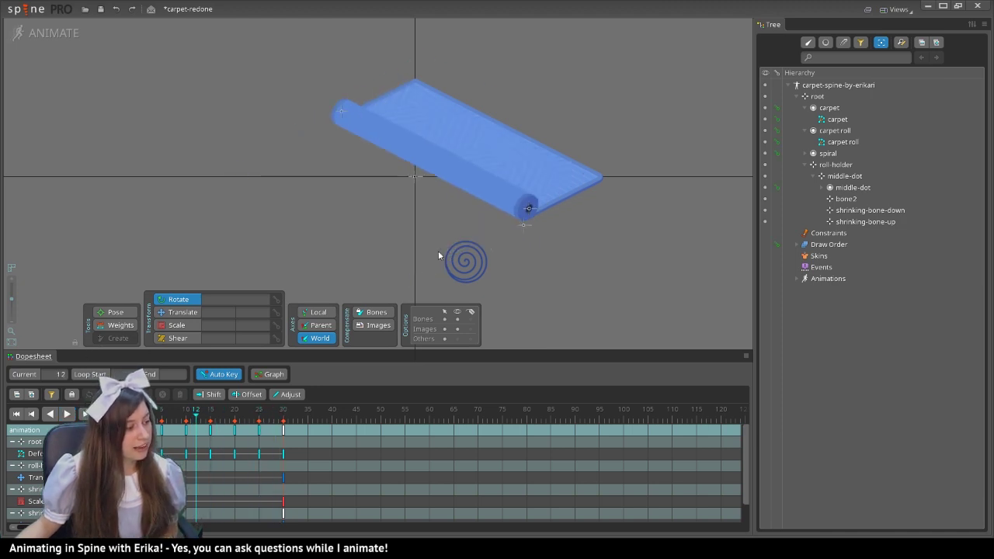
Step: Select the spiral image and bone2, then switch from animate to setup mode
click(472, 266)
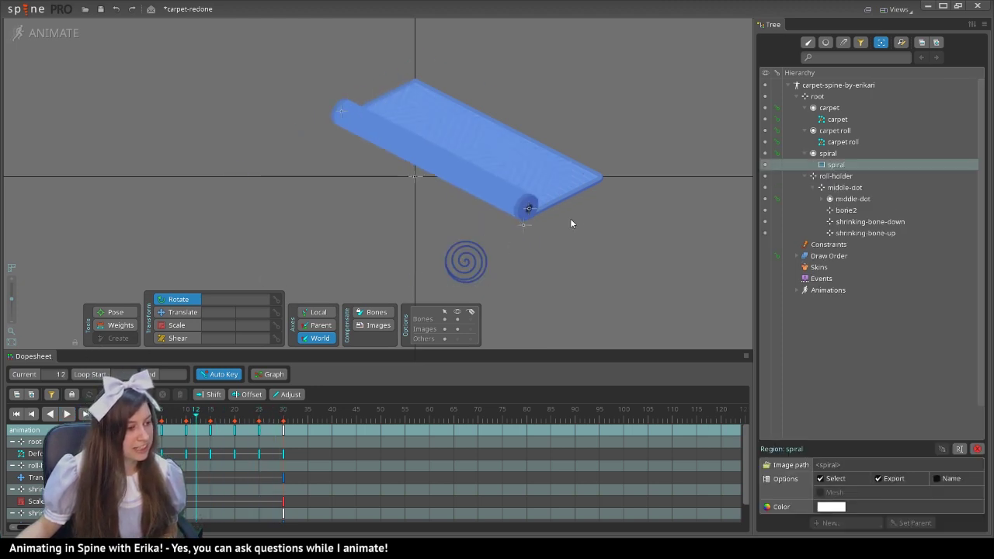
double_click(843, 188)
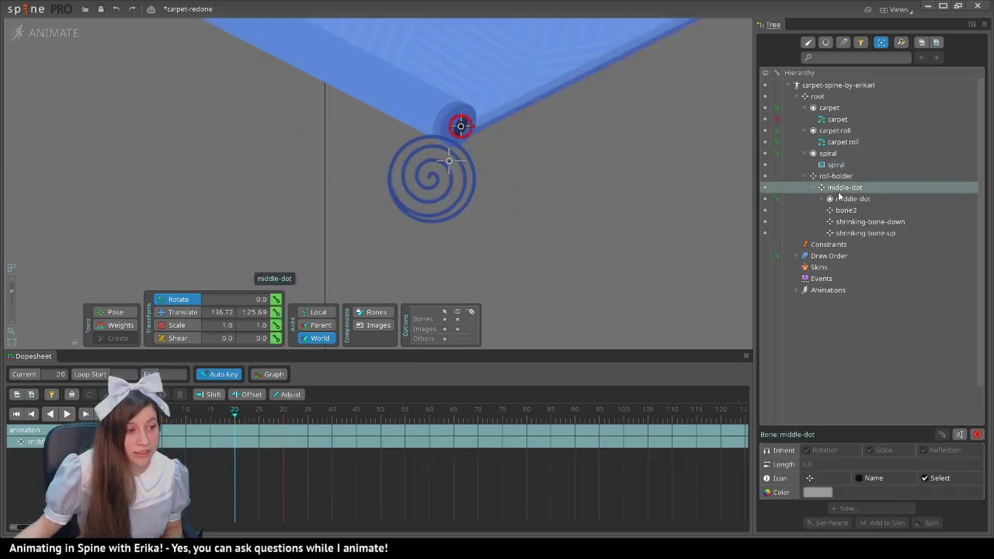
click(844, 211)
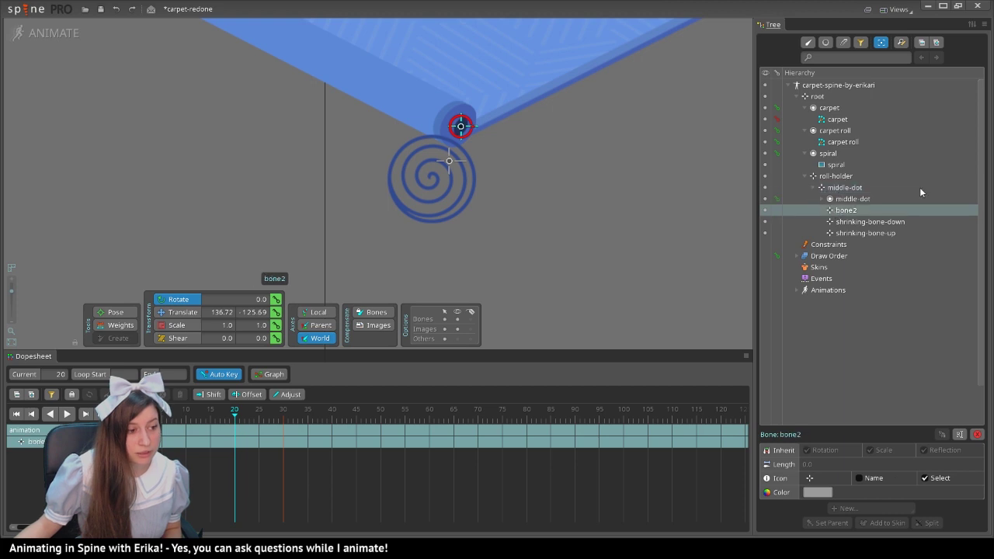
click(56, 38)
Step: Save, make the spiral a child of bone2, and set its parent-relative X and Y to 0
key(ctrl+s)
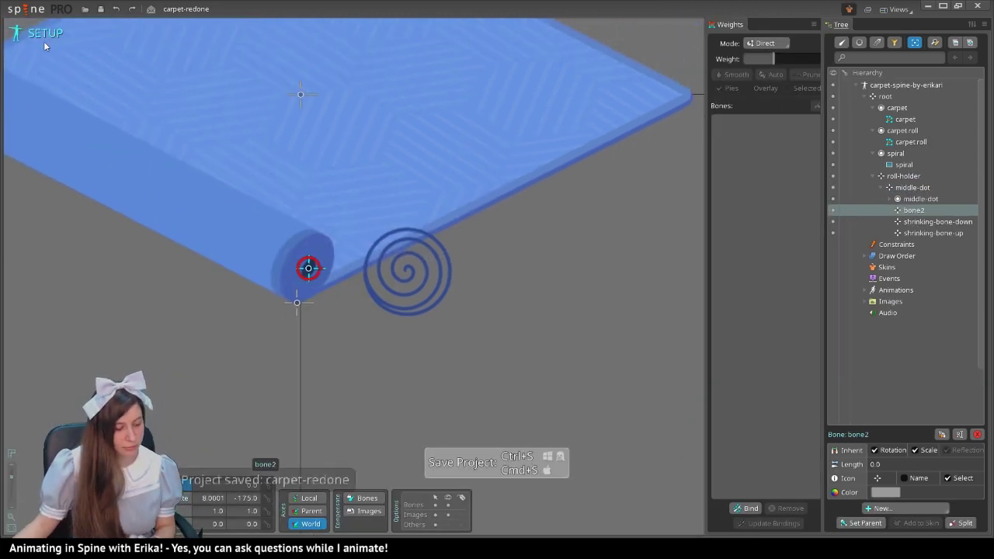
drag(904, 165, 913, 210)
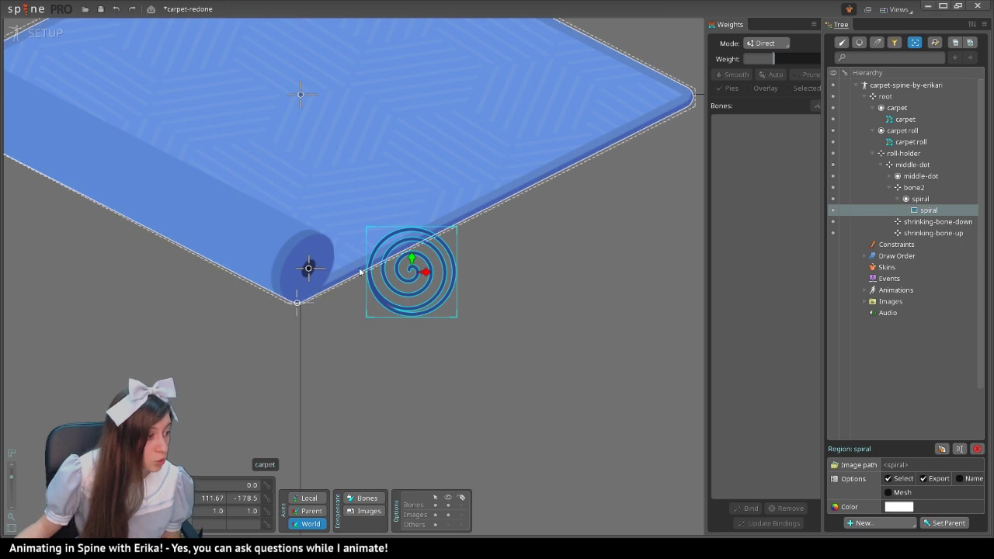
click(298, 510)
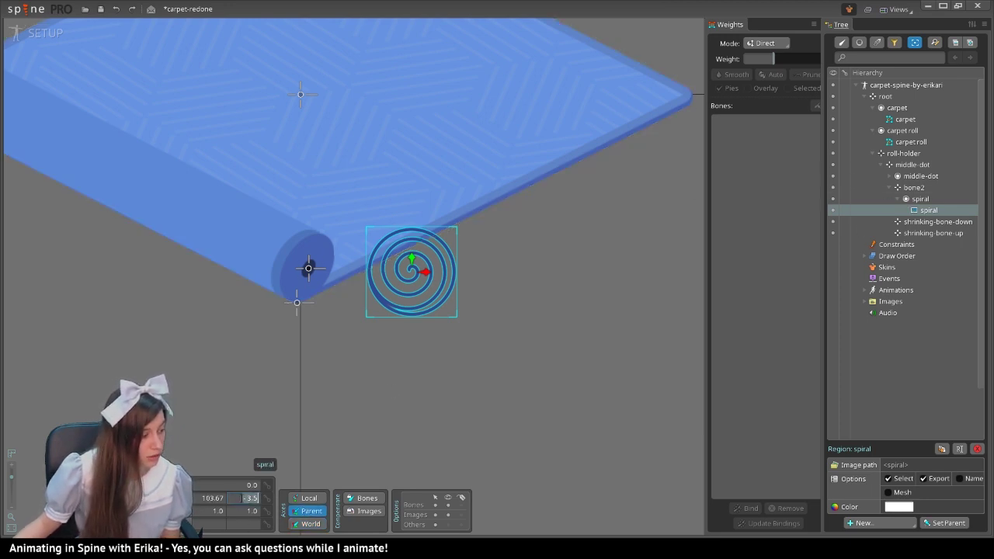
text(0)
key(Tab)
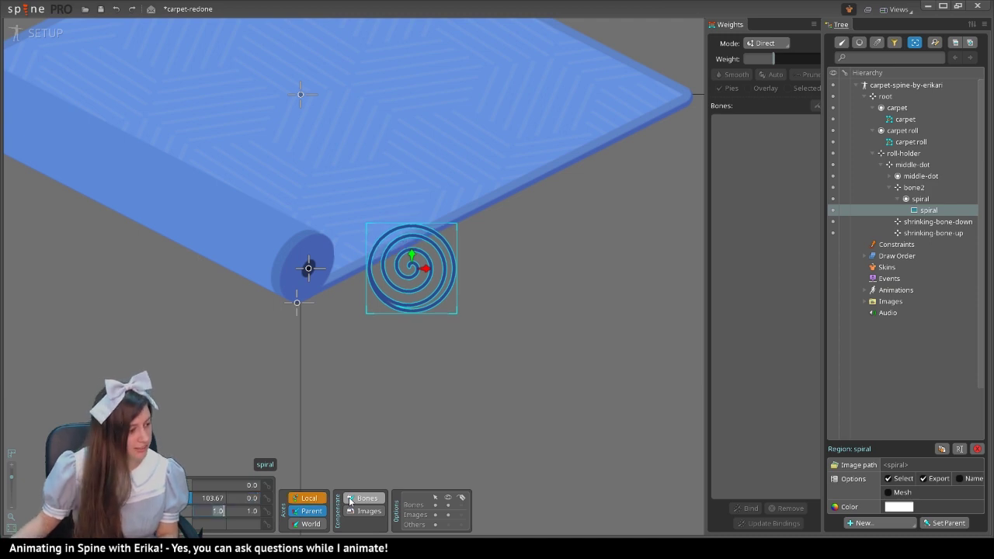
click(196, 492)
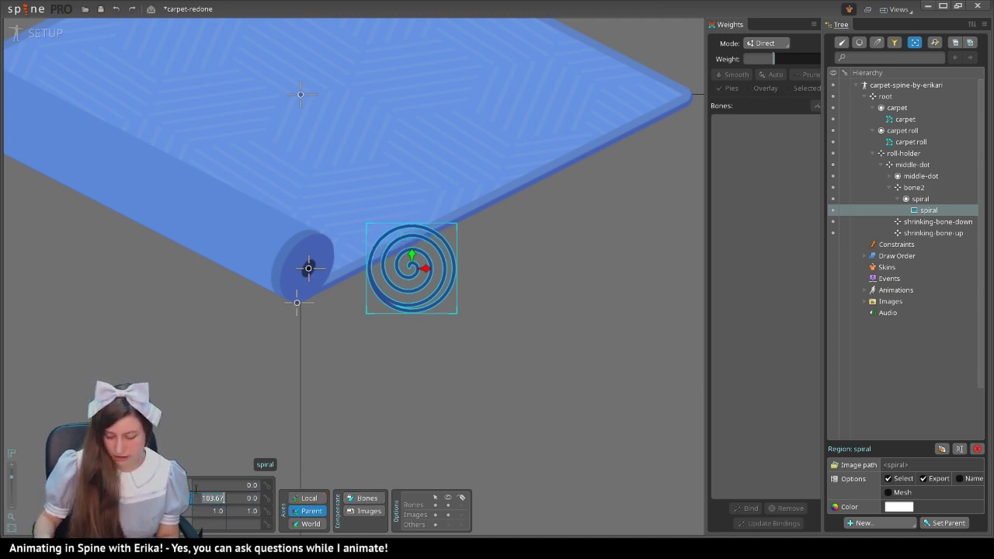
text(0)
key(Tab)
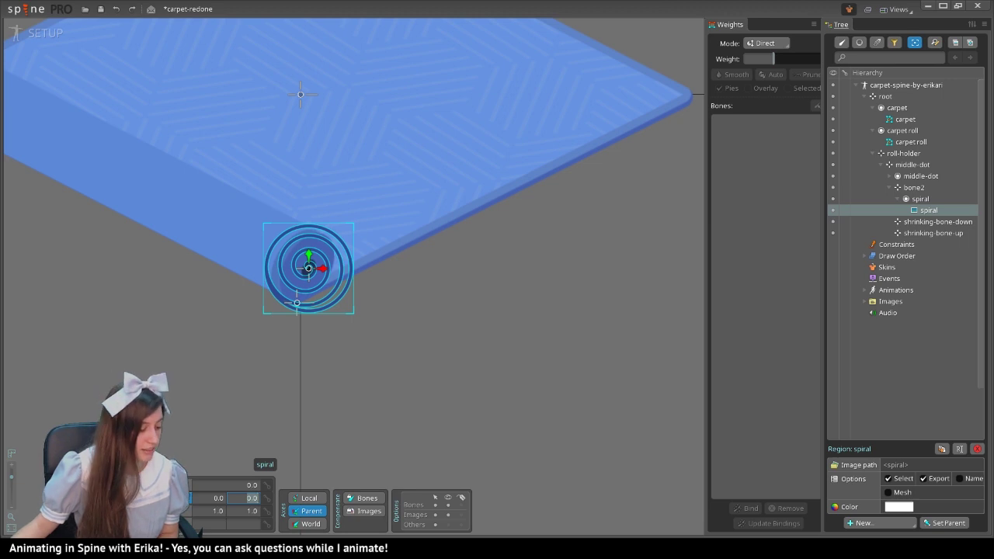
Step: Squash bone2 horizontally, rotate it about 21°, apply shear 30, and save the project
click(913, 187)
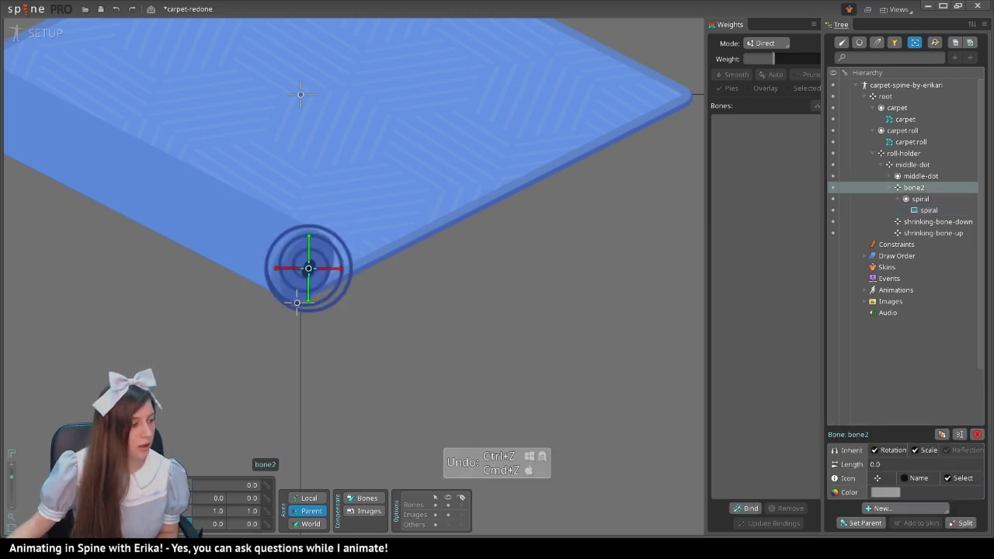
drag(342, 264, 316, 280)
click(307, 271)
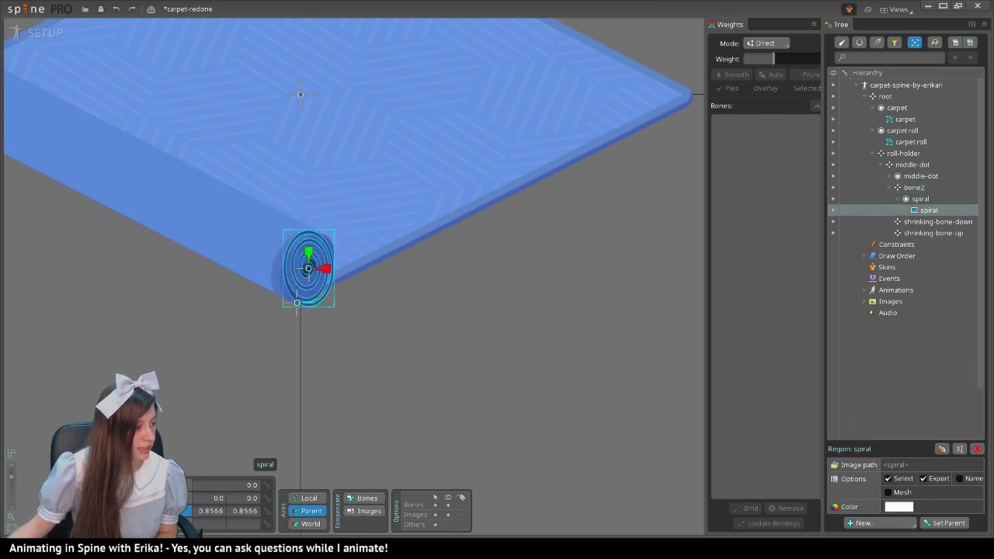
click(924, 188)
drag(324, 276, 338, 257)
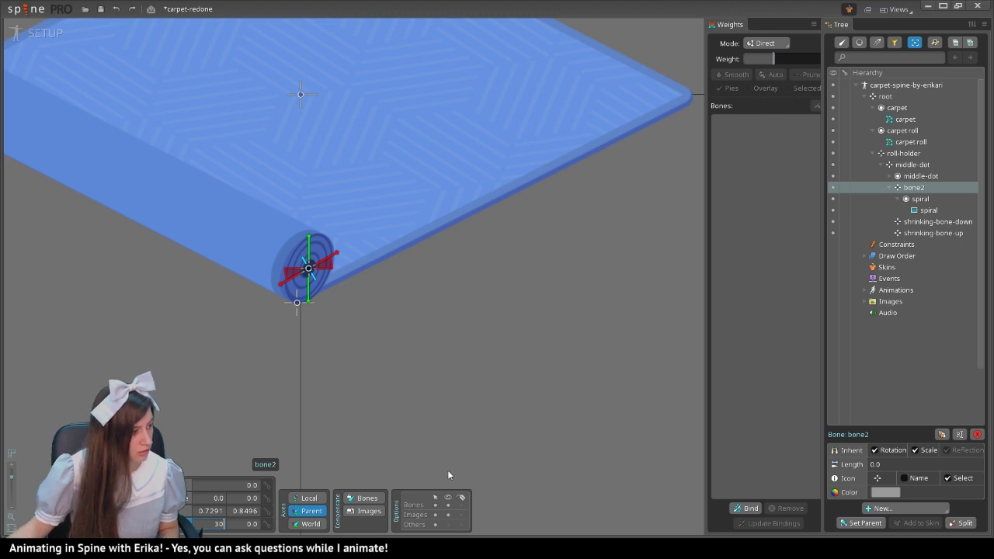
key(Return)
key(ctrl+s)
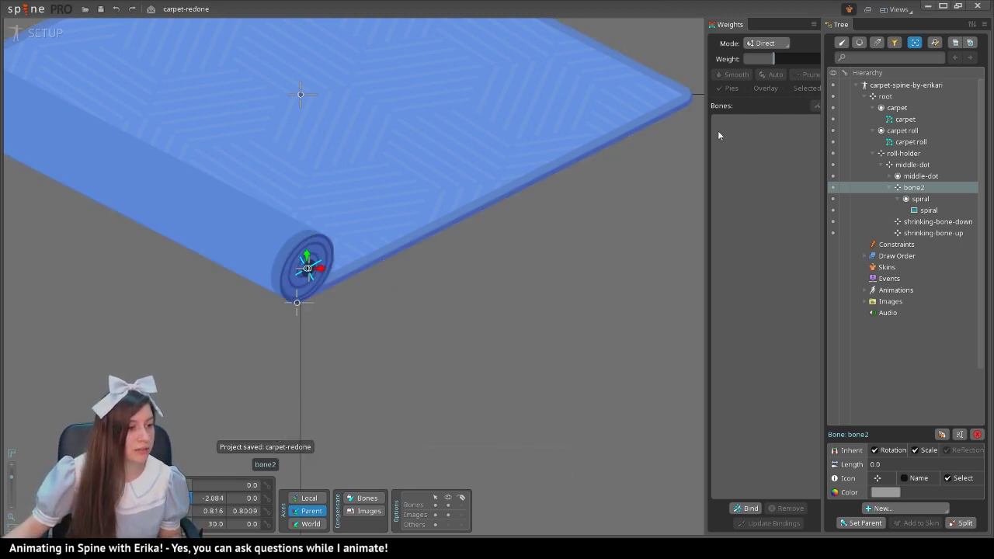
click(949, 210)
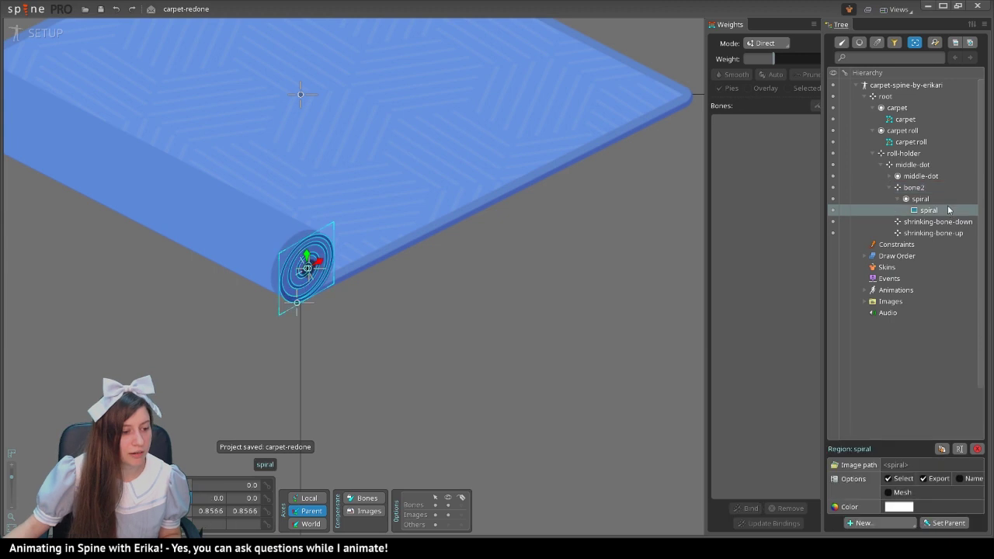
click(898, 507)
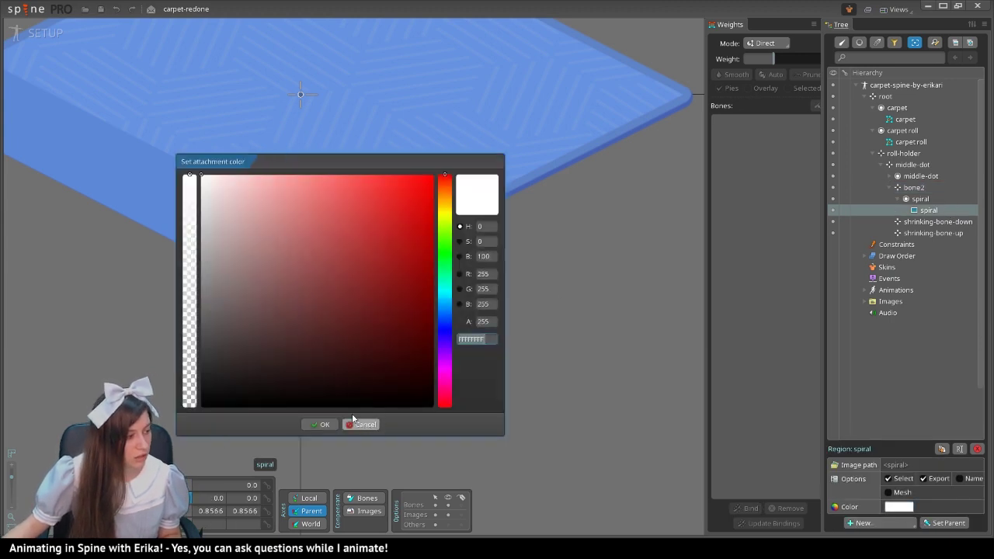
drag(210, 158, 553, 163)
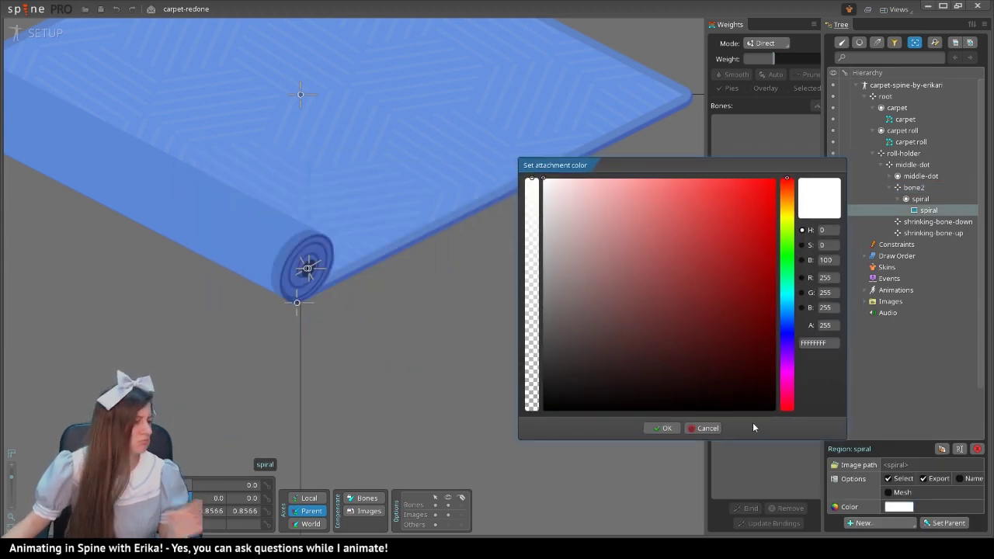
click(704, 428)
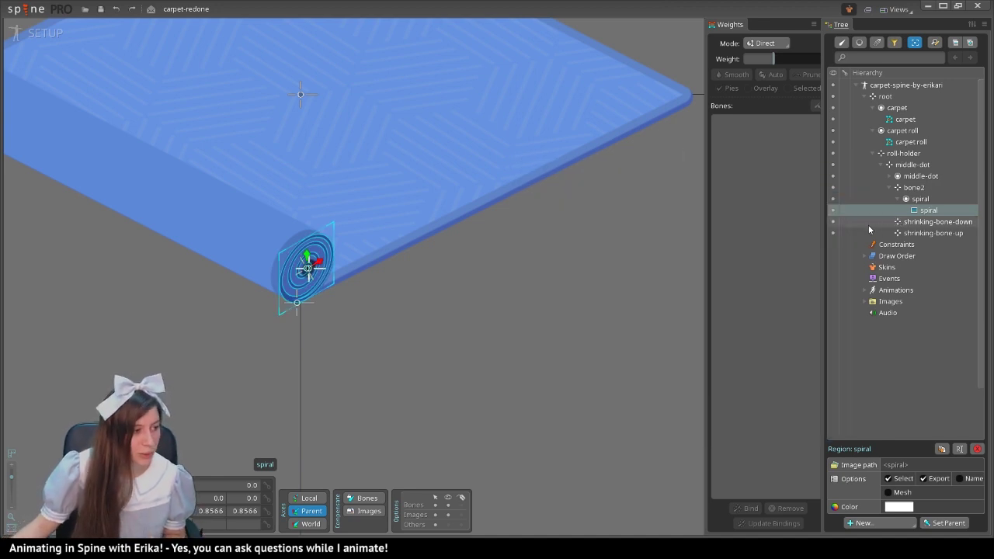
click(914, 187)
click(920, 199)
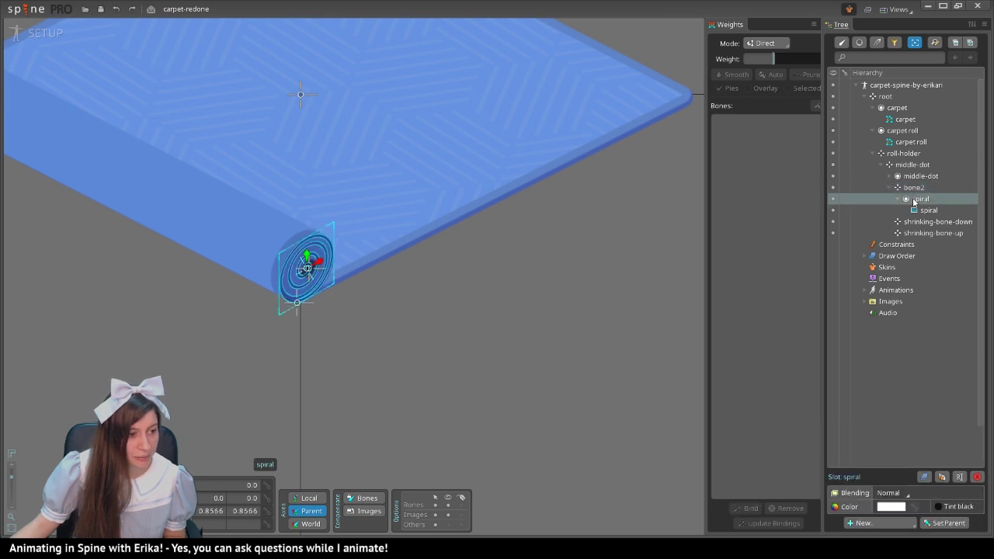
click(921, 189)
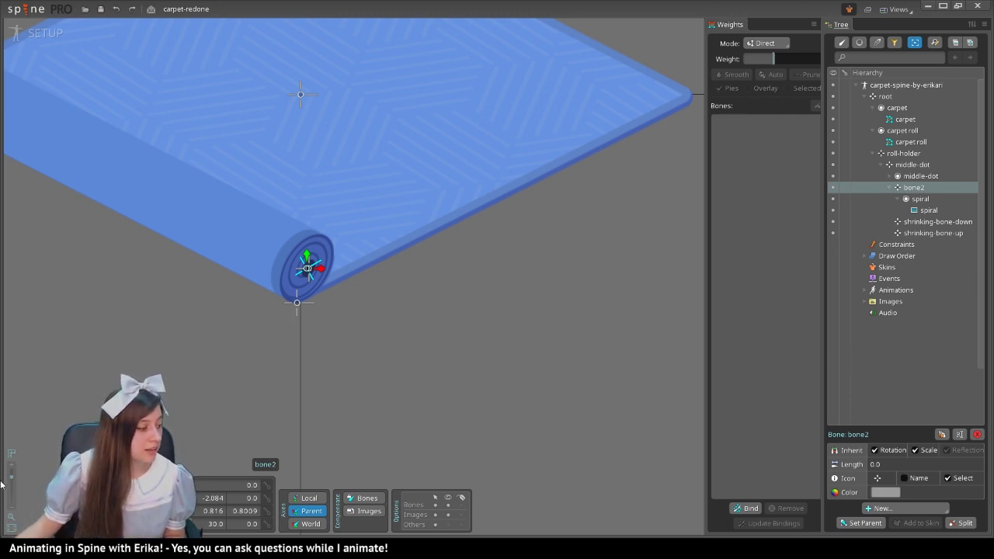
Step: Rename bone2 to 'scaled-bone-no-touchy'
double_click(915, 187)
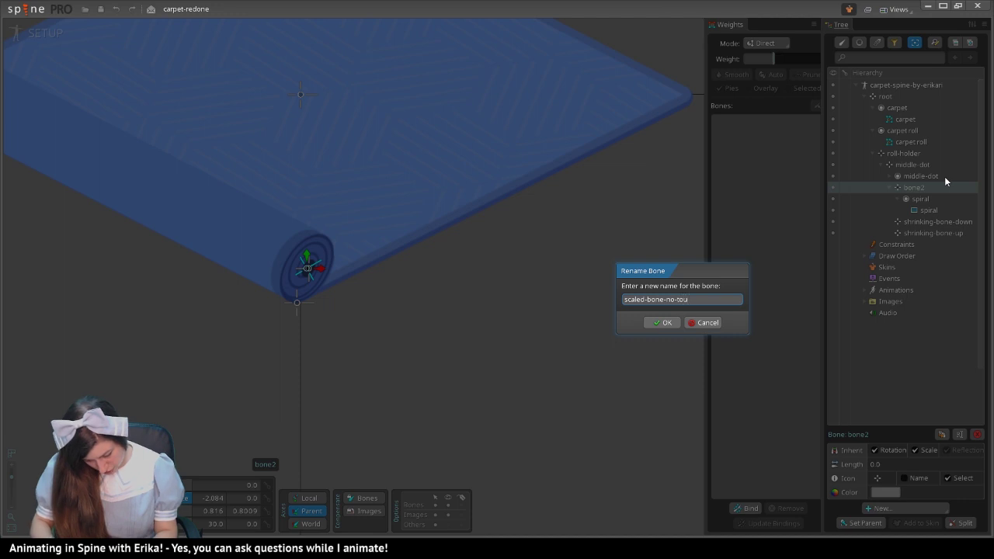
text(scaled-bone-no-touchy)
key(Return)
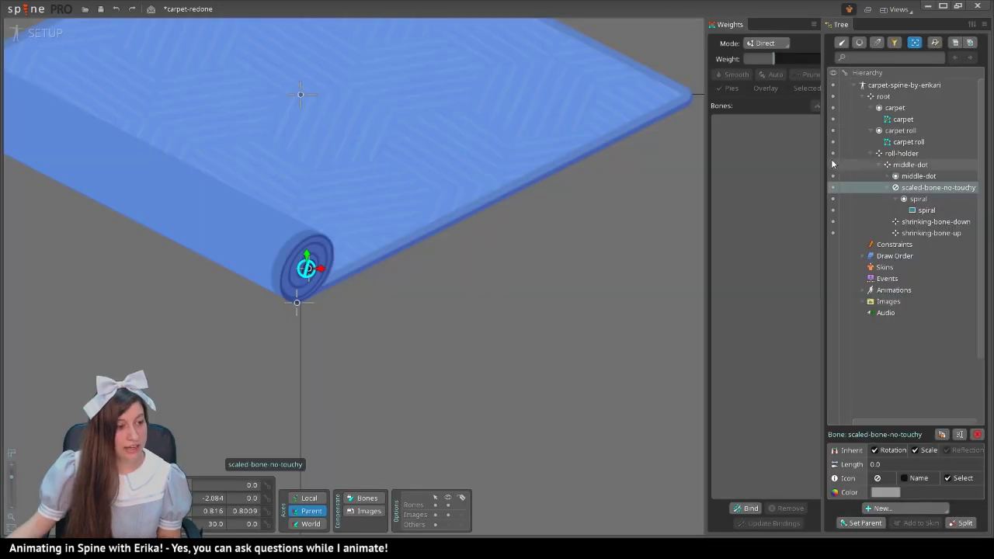
Step: Add a new bone with a rotation icon and move it to hold the spiral slot
click(877, 508)
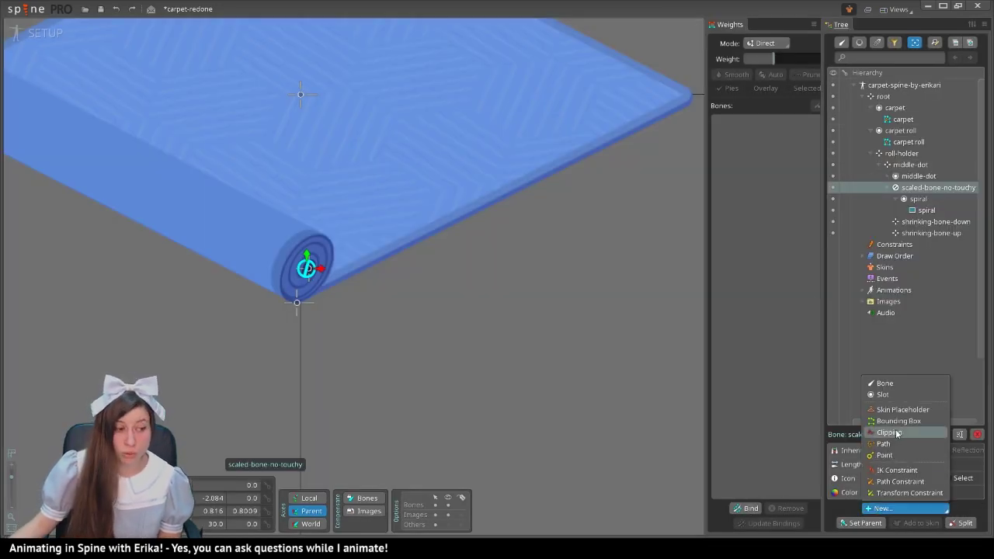
click(885, 383)
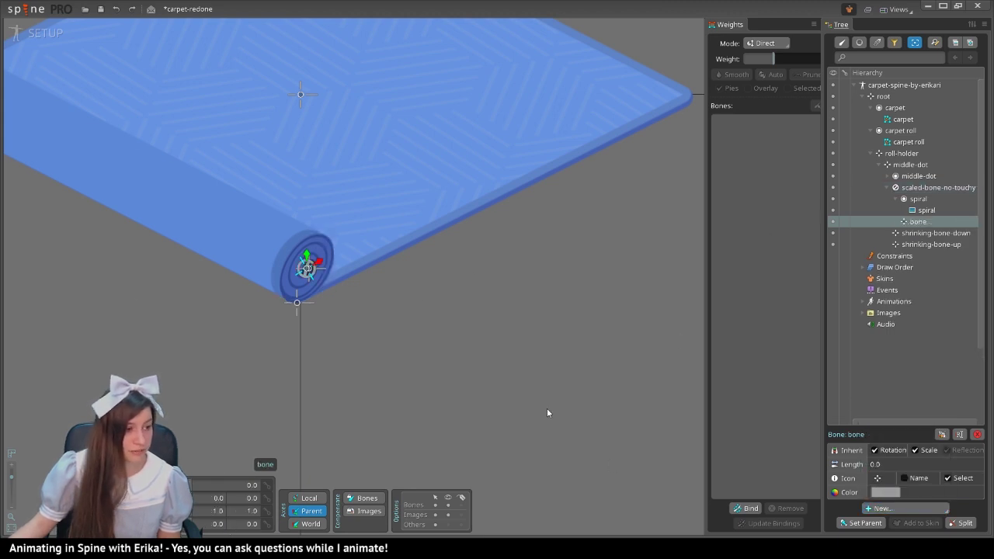
click(877, 478)
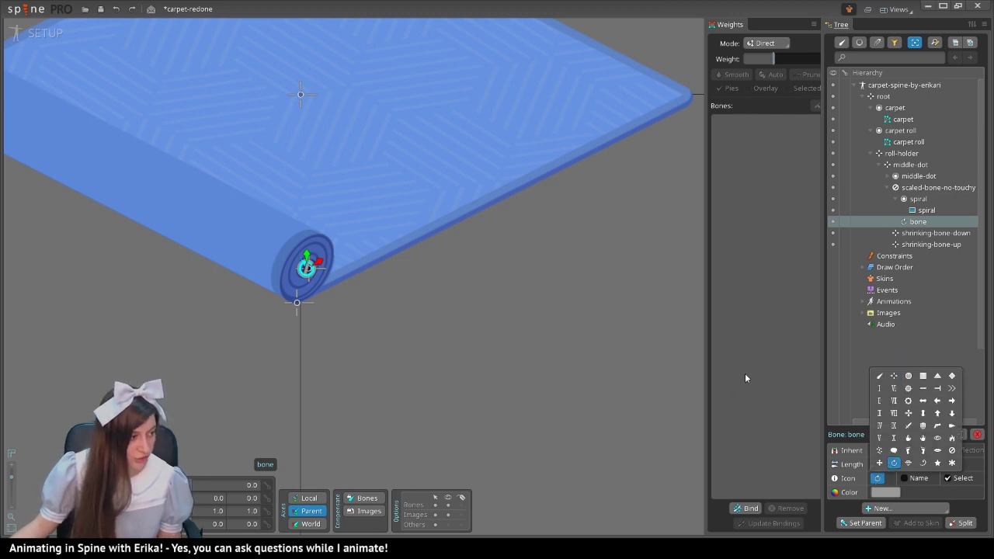
click(913, 223)
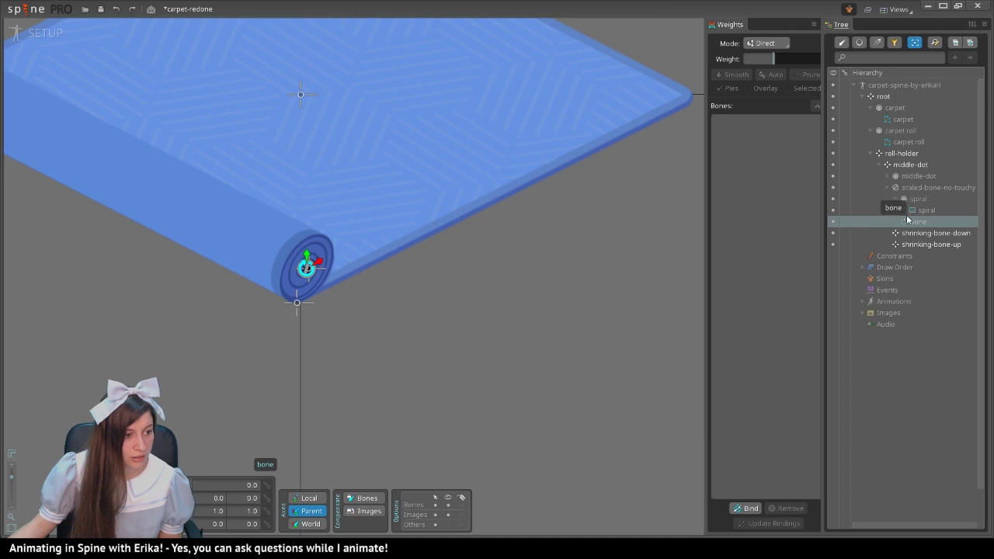
click(909, 222)
mouse_move(913, 222)
mouse_down()
mouse_move(913, 198)
mouse_move(908, 234)
mouse_move(910, 204)
mouse_move(918, 221)
mouse_up()
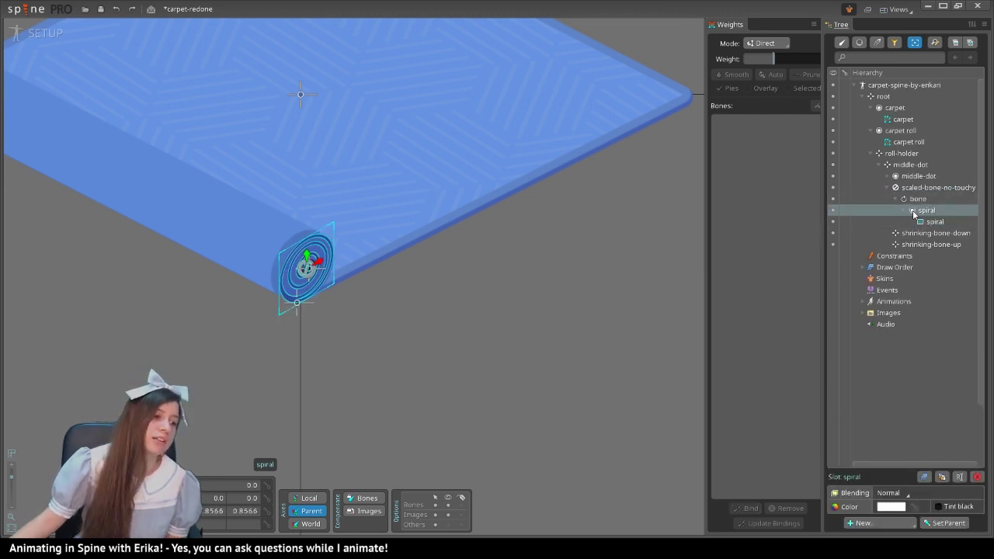
Step: Name the new bone 'rotator' and return to animate mode
click(918, 201)
double_click(917, 200)
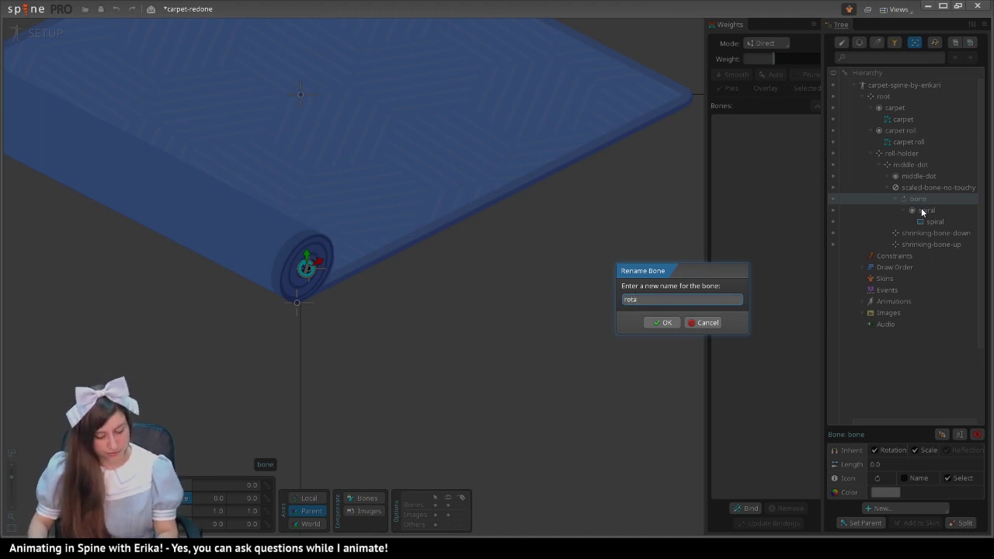
key(Return)
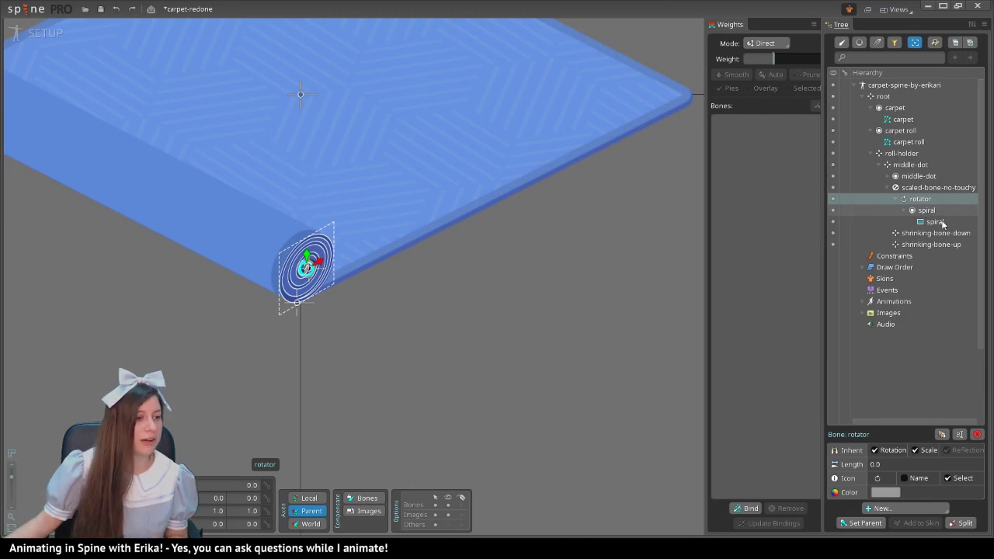
click(40, 33)
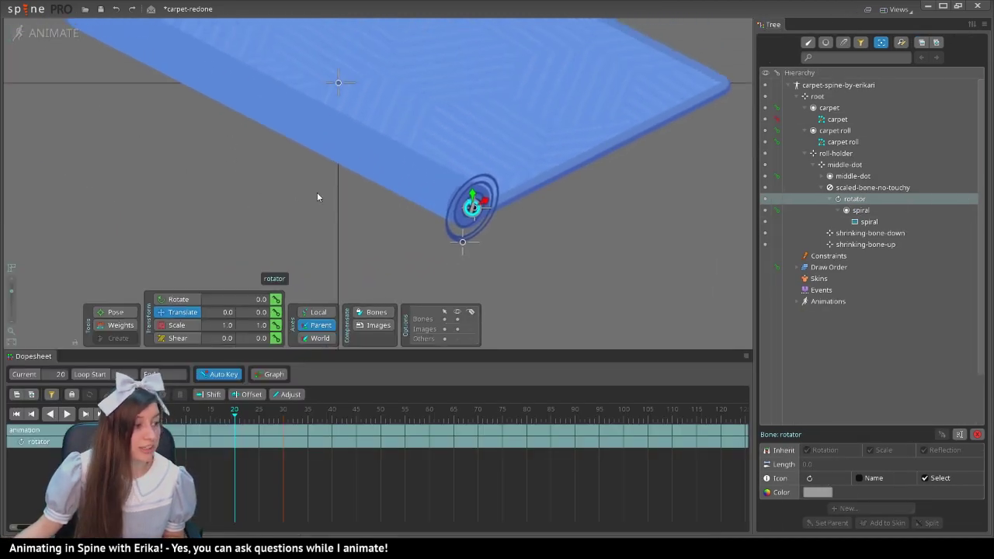
Step: In setup mode, drag scaled-bone-no-touchy under shrinking-bone-down, then scrub back to check the roll
click(41, 37)
click(941, 188)
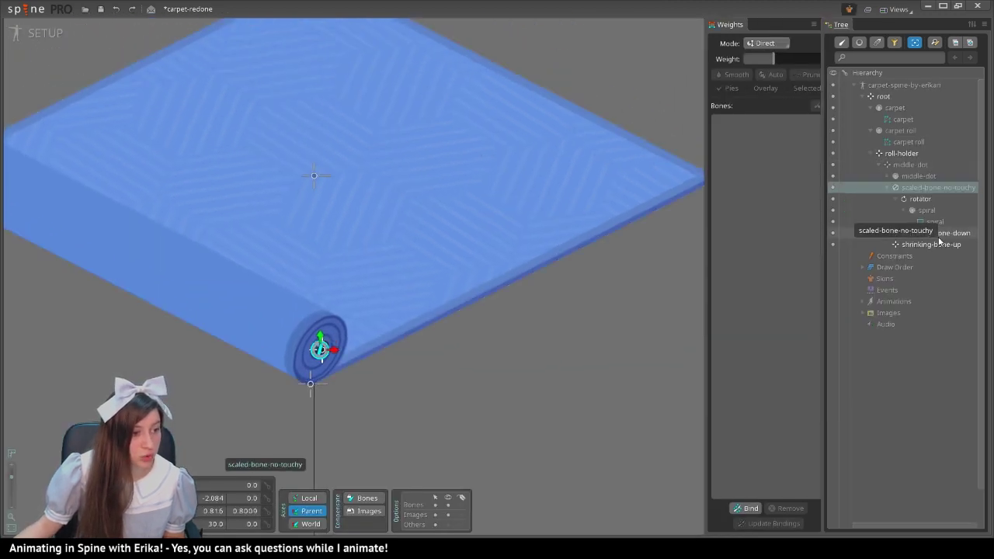
mouse_move(939, 242)
mouse_down()
mouse_move(922, 271)
mouse_move(941, 233)
mouse_up()
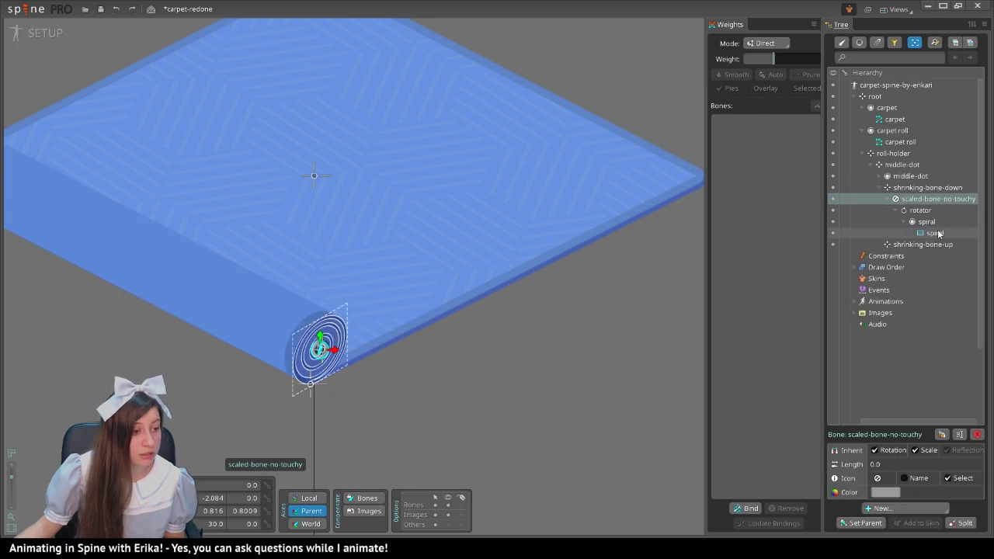
click(27, 35)
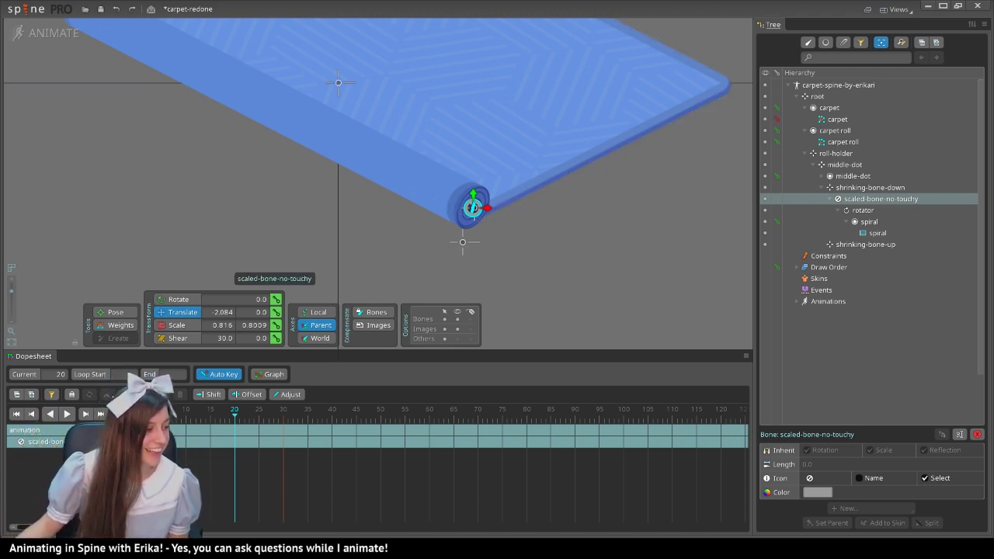
drag(193, 427, 148, 428)
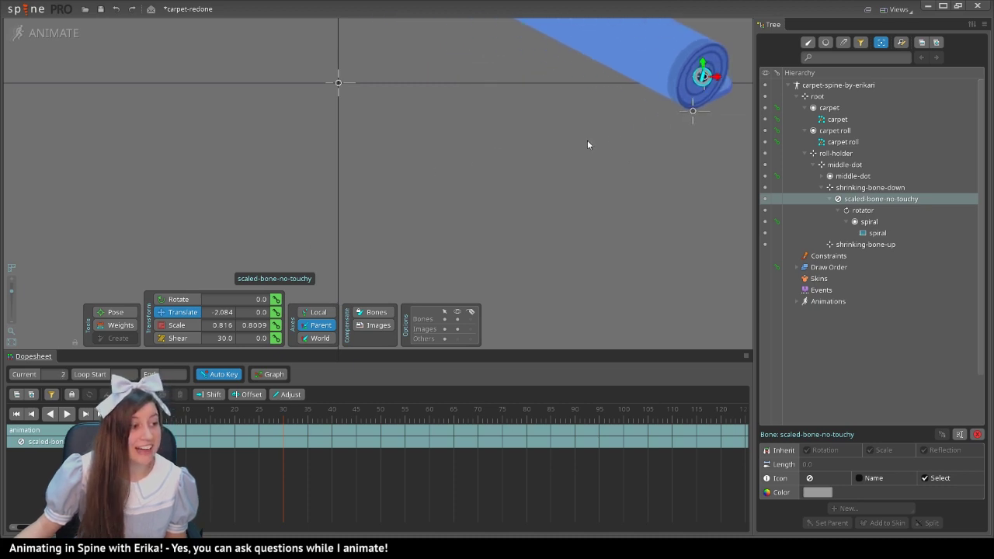
drag(573, 151, 383, 205)
scroll(398, 203, up, 3)
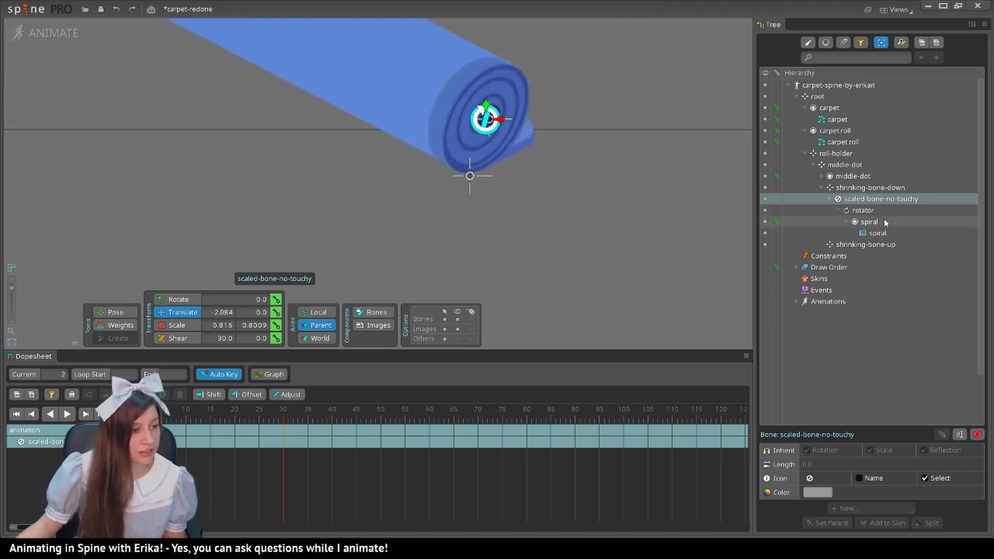
Step: Key rotator's rotation at 0° on frame 30, 120° on frame 10, and 240° on frame 20
click(864, 209)
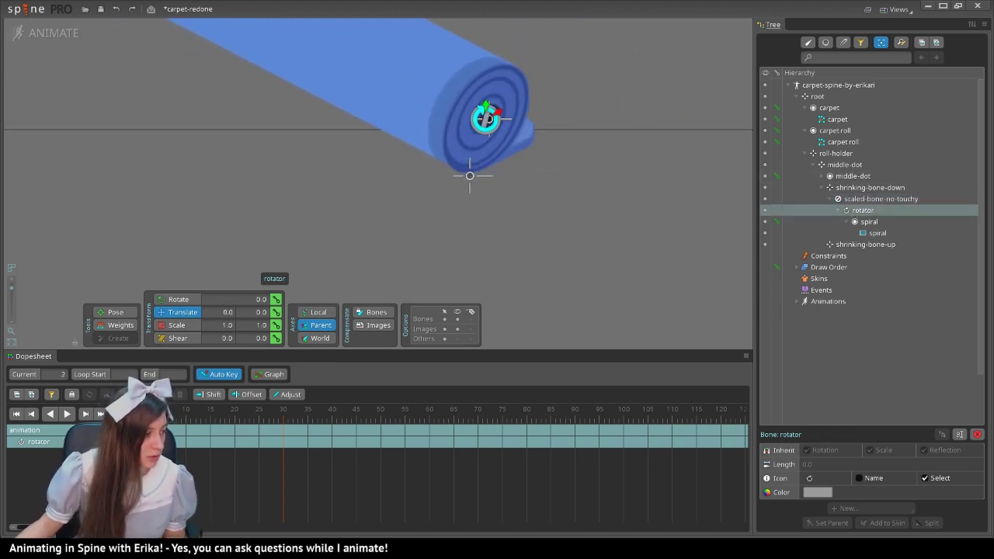
click(282, 418)
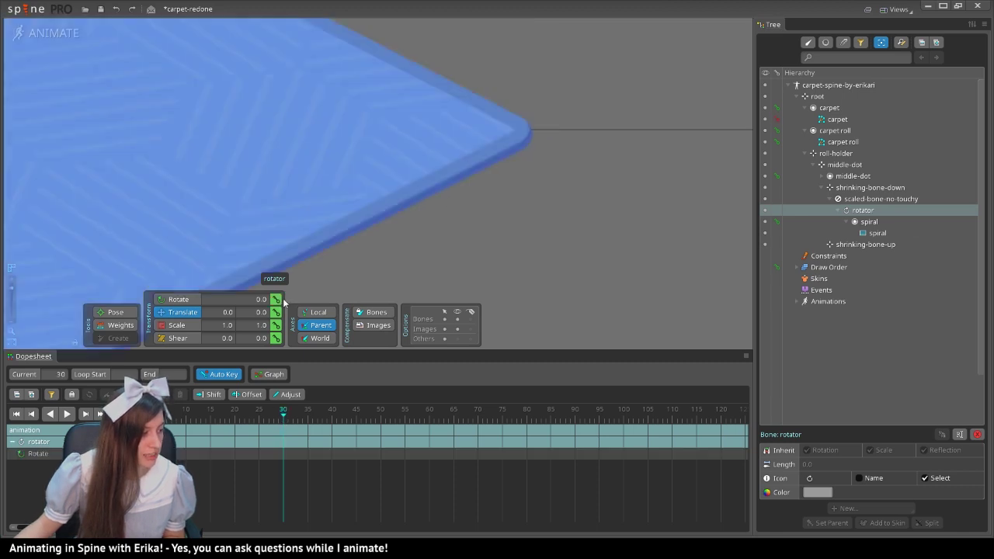
click(276, 300)
click(185, 418)
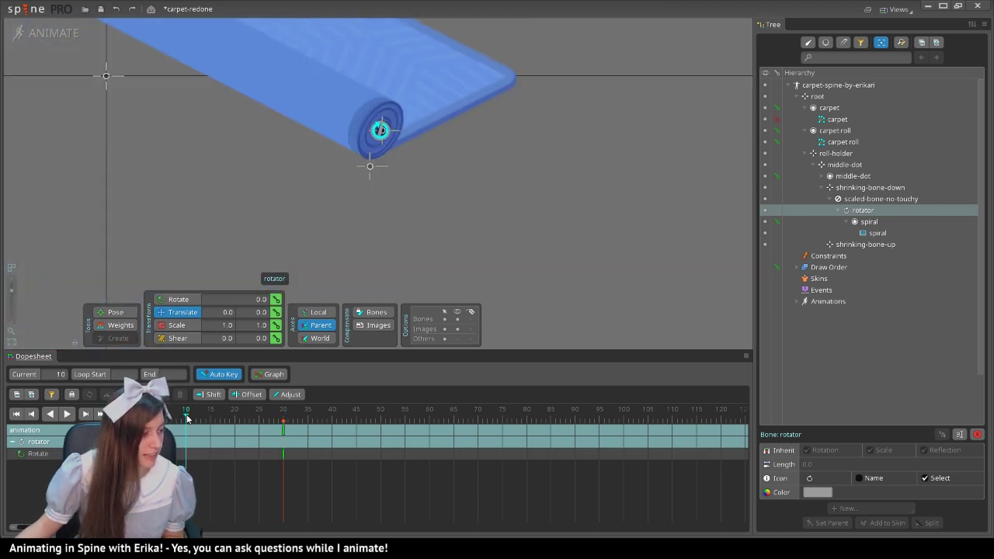
click(246, 300)
text(120)
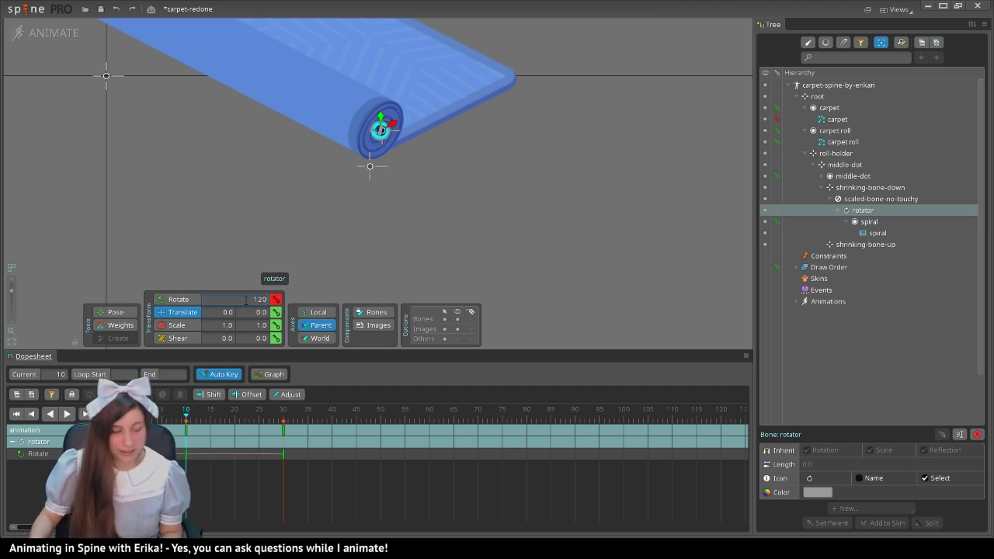
key(Return)
click(235, 411)
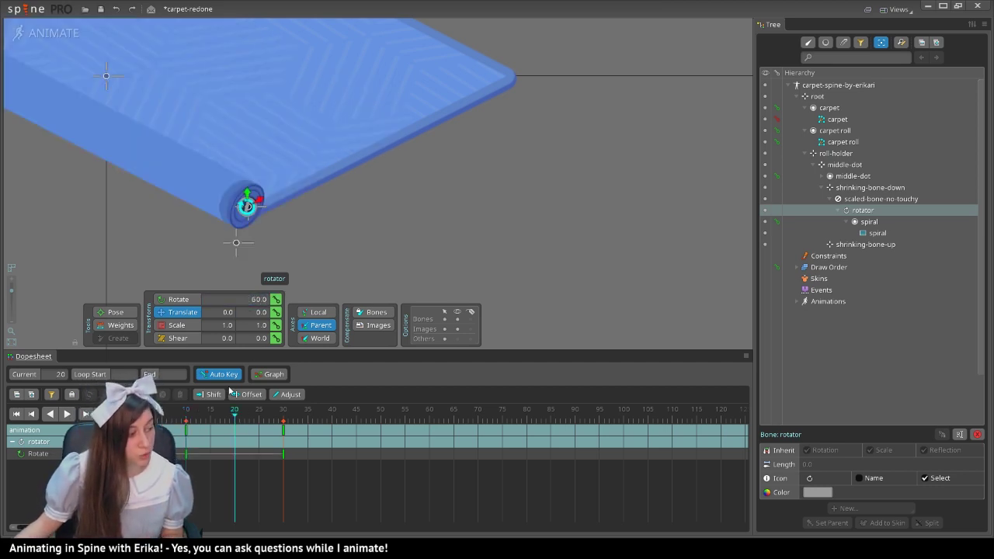
click(256, 300)
text(24)
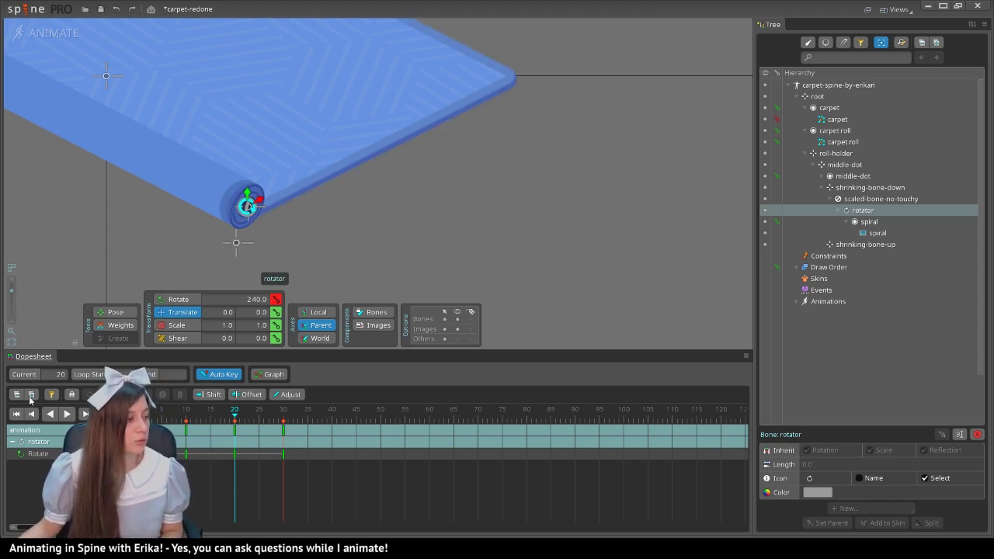
Step: Paste a copy of rotator's rotation keys at frame 30, scale all keys into frames 0–30, and save
drag(159, 412, 138, 413)
click(65, 414)
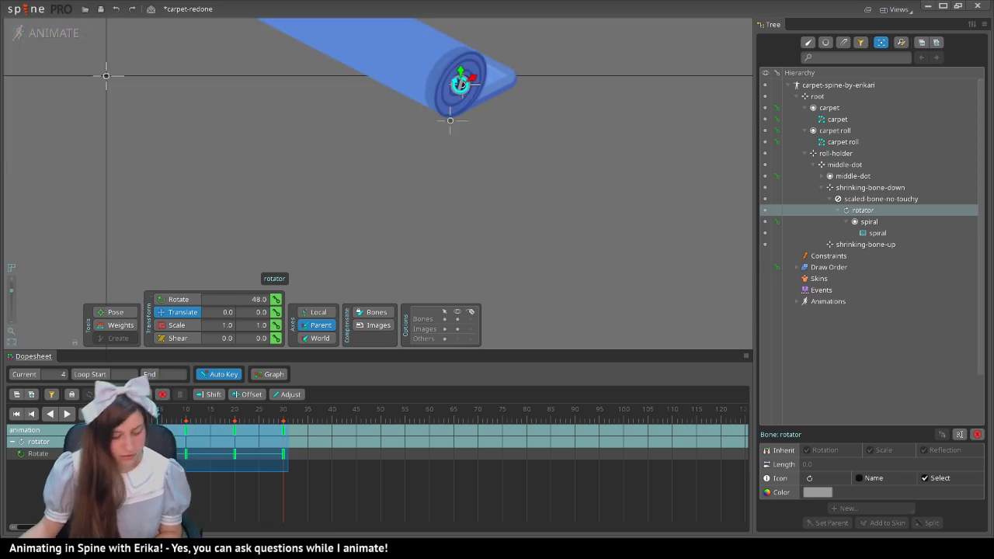
key(ctrl+c)
click(285, 412)
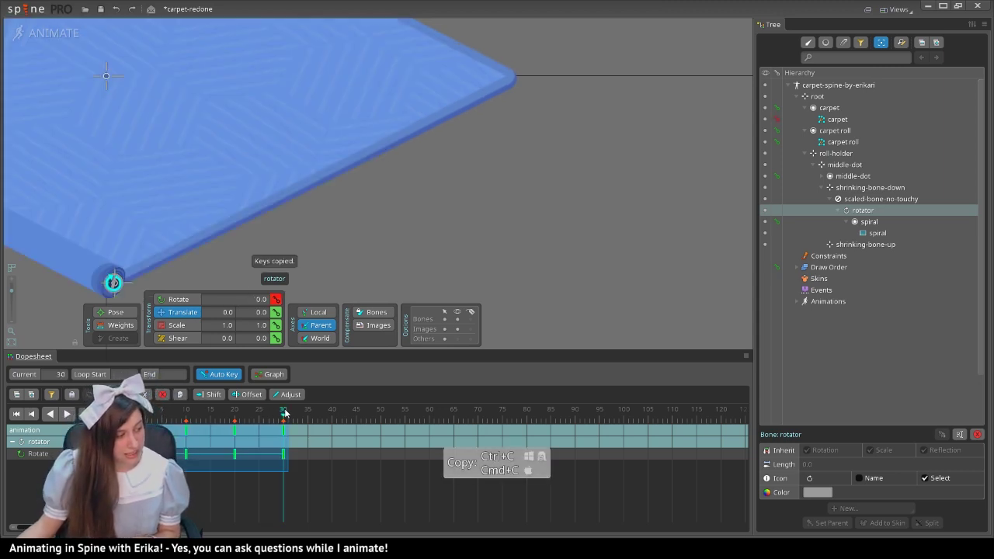
key(ctrl+v)
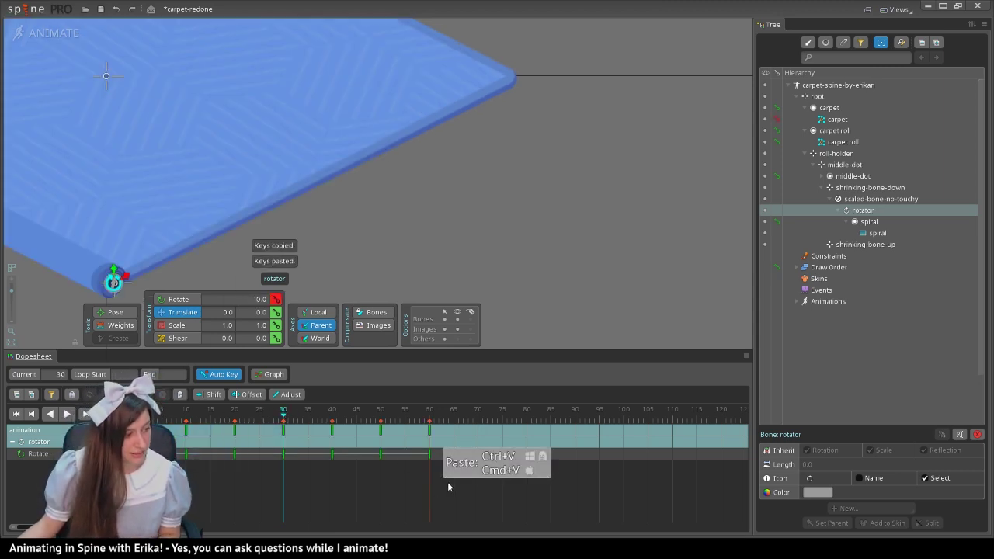
drag(440, 495, 50, 421)
drag(439, 464, 284, 464)
key(ctrl+s)
scroll(366, 176, down, 5)
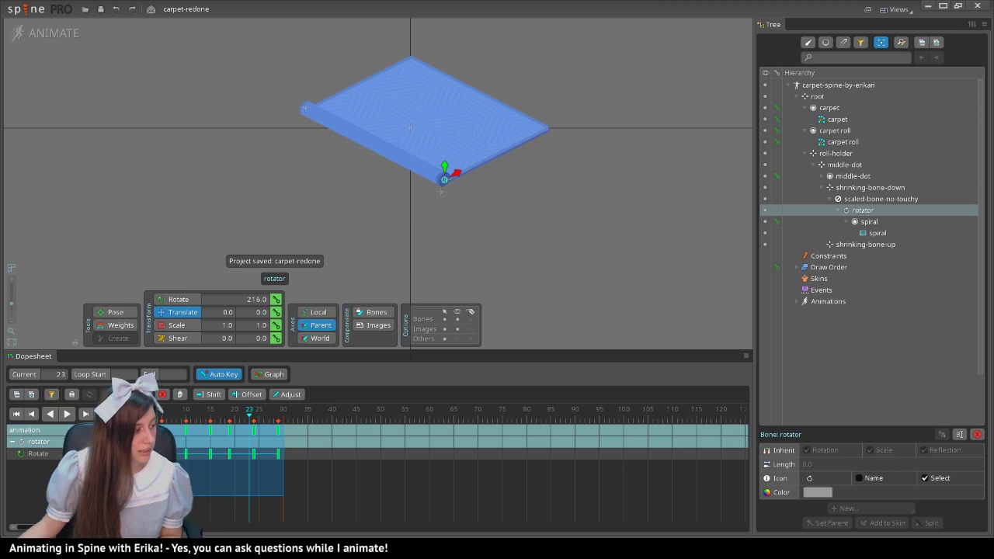
Step: At frame 29, key the carpet roll attachment as hidden
click(295, 340)
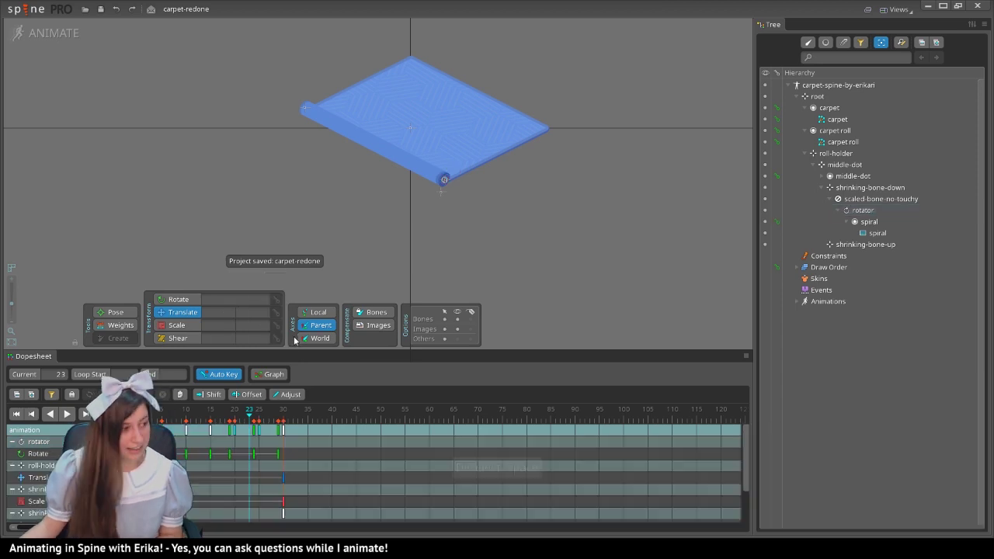
click(281, 427)
click(324, 149)
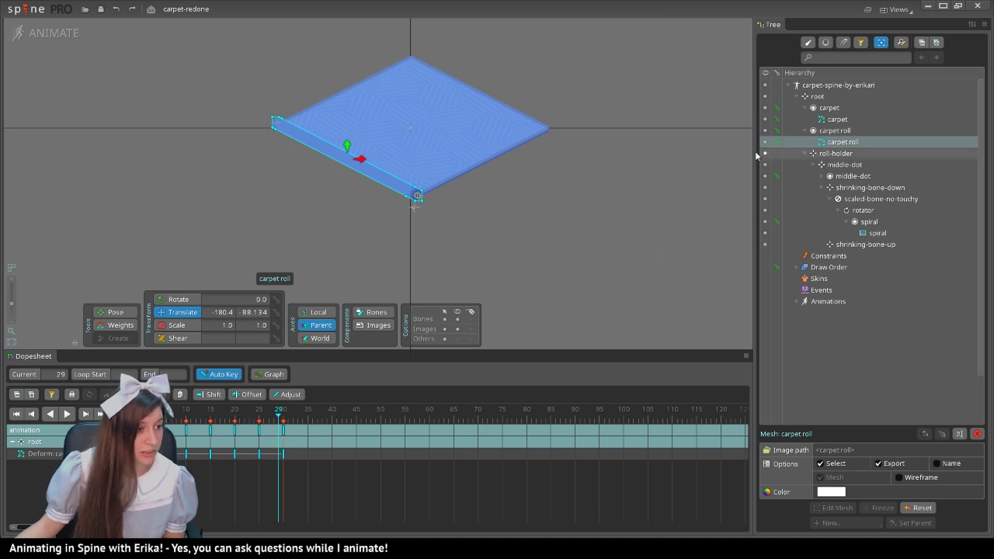
click(777, 130)
click(766, 118)
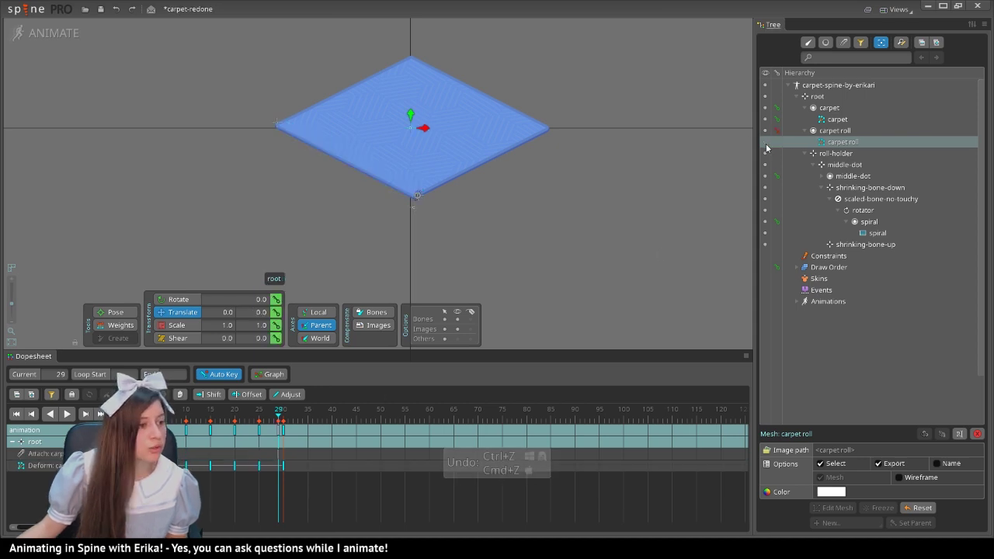
Step: Undo the accidental flat-carpet hide, then hide the middle dot and spiral at frame 29
click(765, 121)
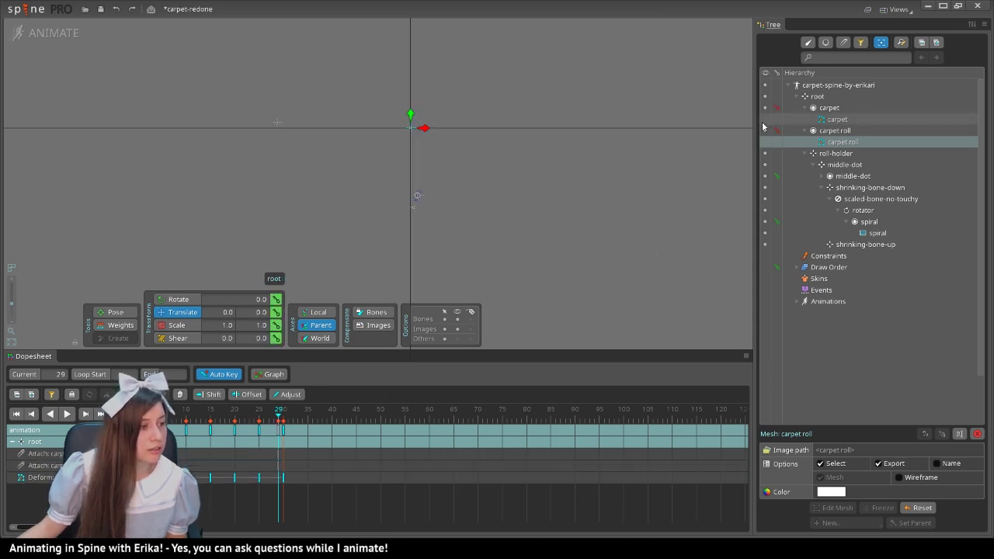
key(ctrl+z)
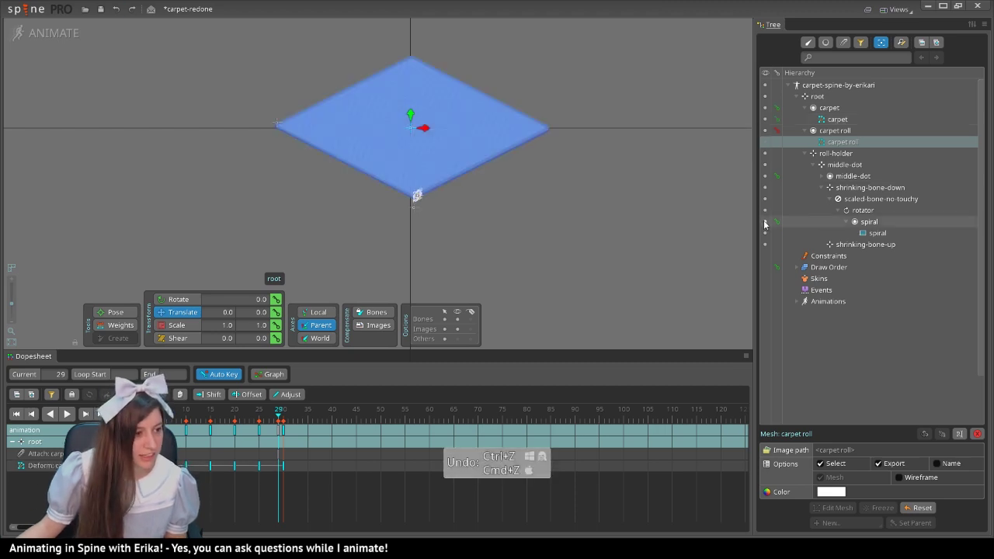
click(821, 176)
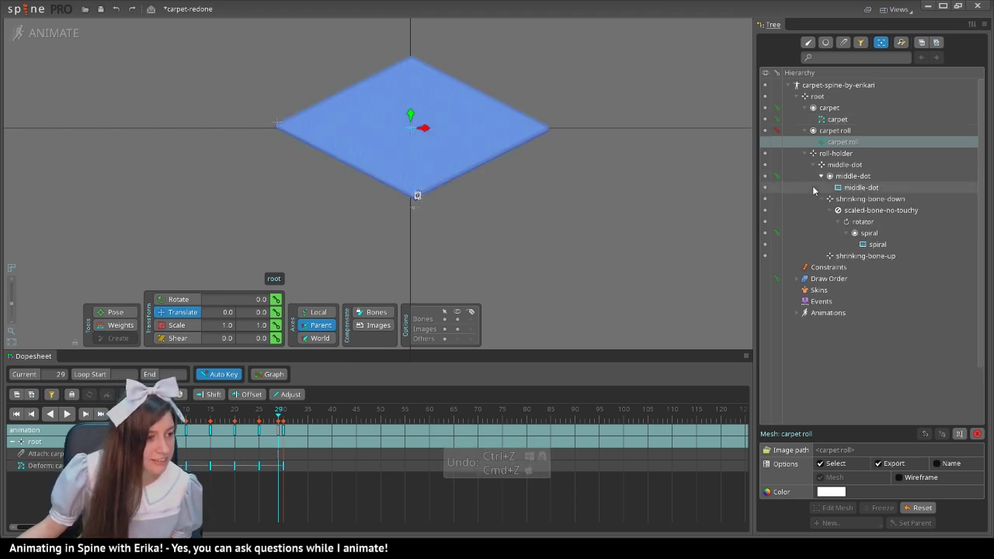
click(765, 187)
click(764, 244)
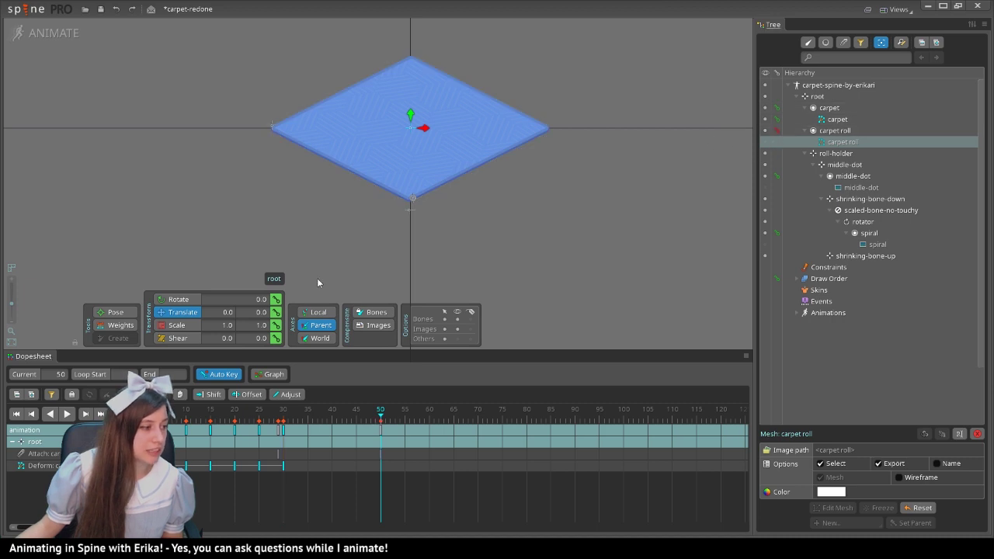
Step: Play the carpet animation and nudge the attachment key slightly earlier on the timeline
click(67, 414)
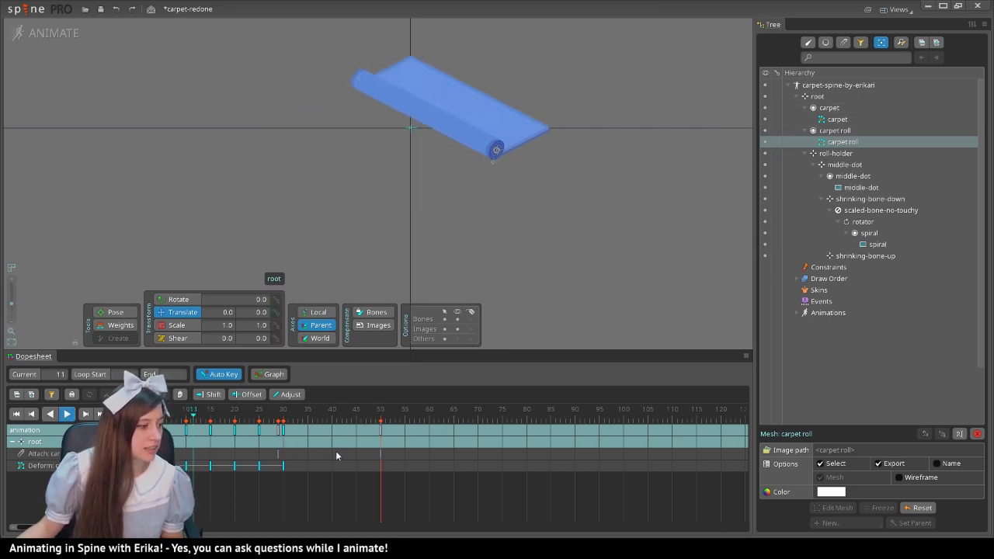
drag(335, 449, 332, 448)
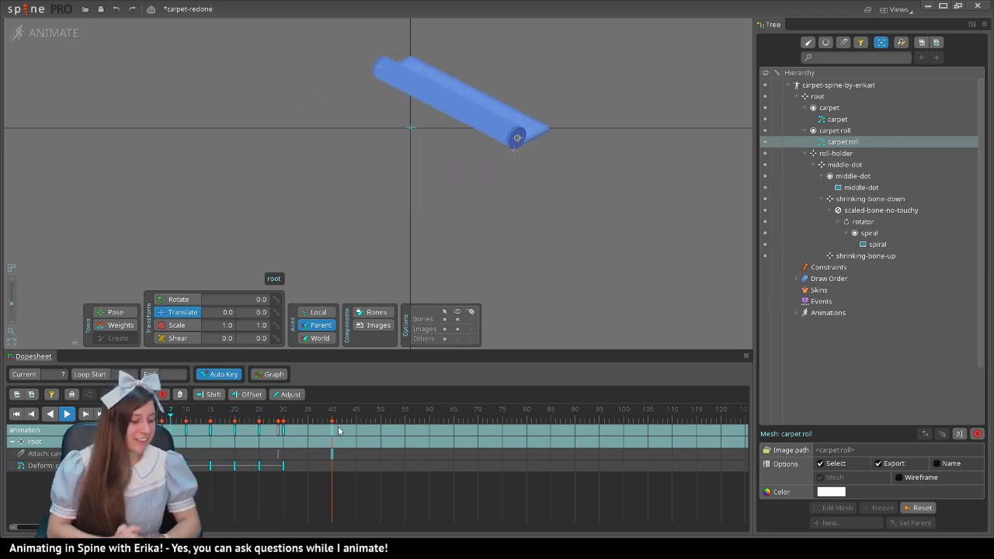